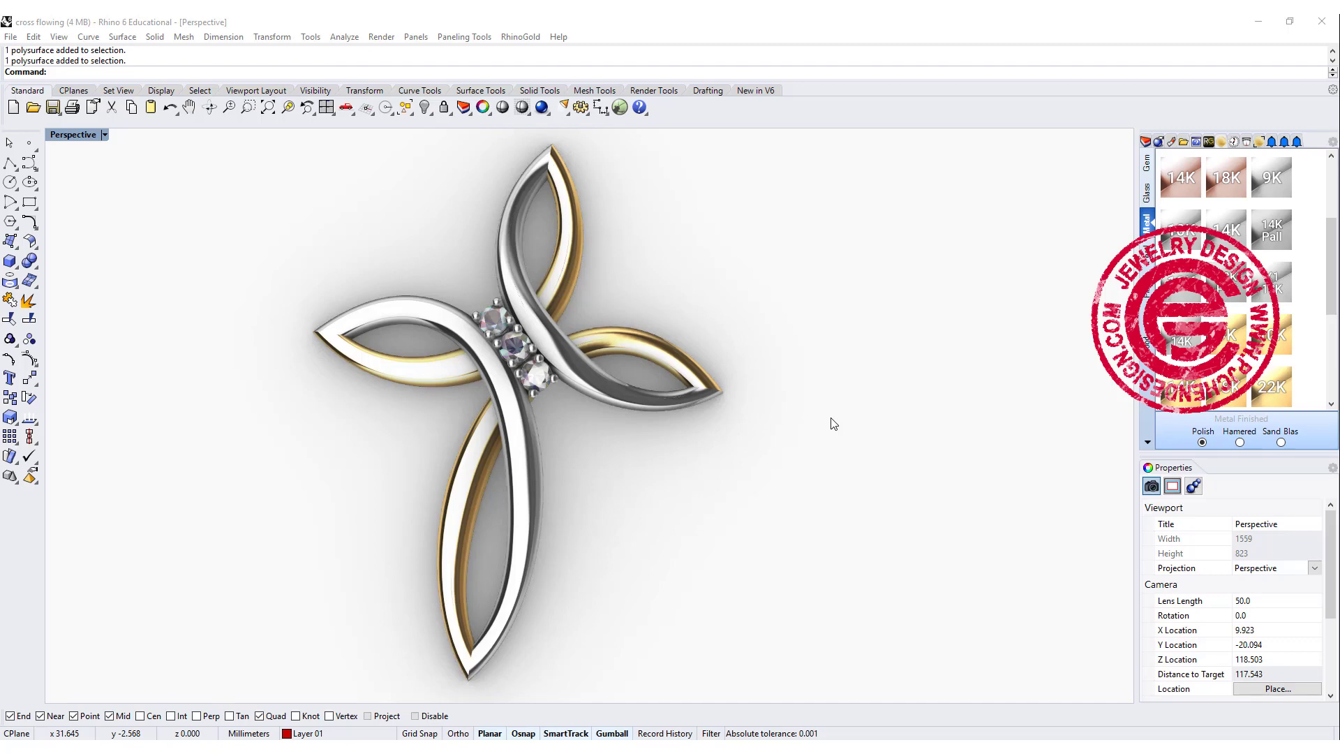
- Inspect the finished cross pendant and its three stone settings from several angles
{"action": "mouse_move", "coordinate": [802, 509]}
{"action": "right_mouse_down"}
{"action": "mouse_move", "coordinate": [775, 440]}
{"action": "mouse_move", "coordinate": [700, 406]}
{"action": "mouse_move", "coordinate": [733, 464]}
{"action": "mouse_move", "coordinate": [823, 512]}
{"action": "mouse_move", "coordinate": [787, 529]}
{"action": "mouse_move", "coordinate": [789, 506]}
{"action": "mouse_move", "coordinate": [790, 521]}
{"action": "right_mouse_up"}
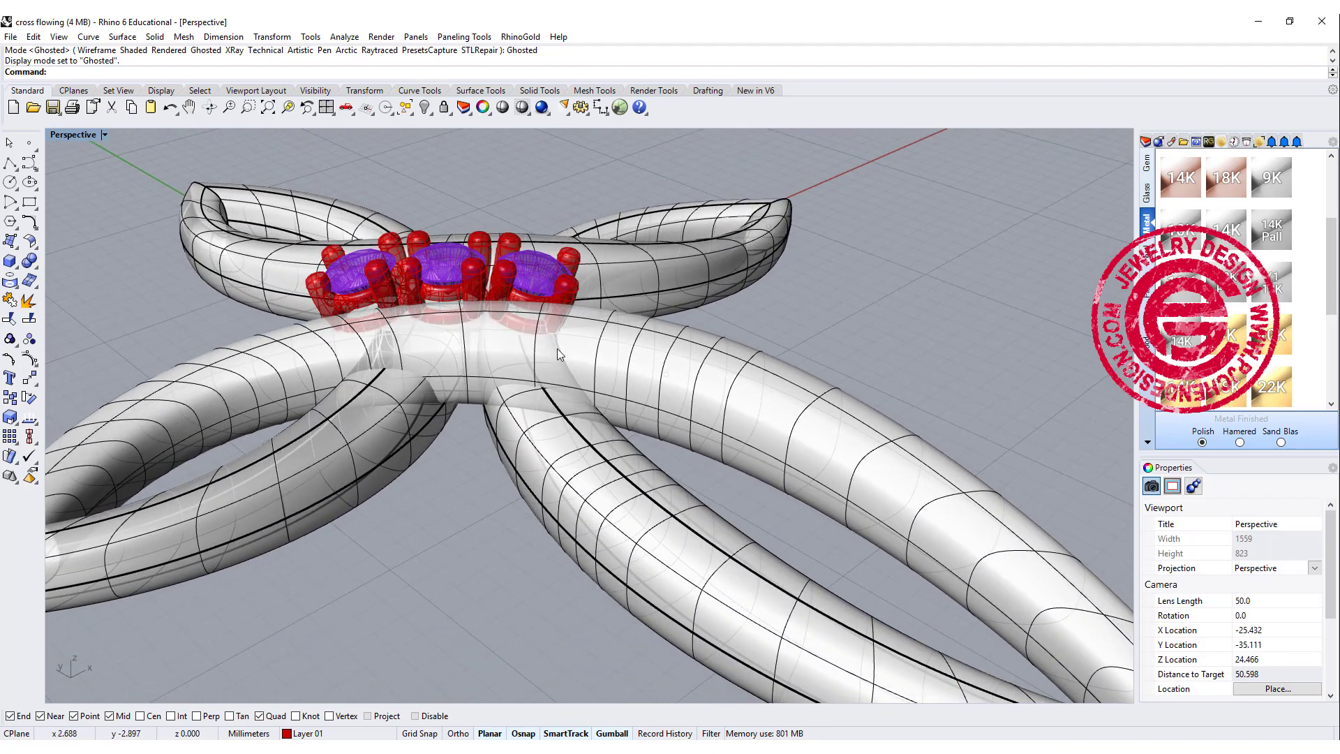
{"action": "scroll", "coordinate": [760, 337], "scroll_direction": "down", "scroll_amount": 4}
{"action": "right_click_drag", "start_coordinate": [836, 319], "coordinate": [691, 436]}
{"action": "mouse_move", "coordinate": [687, 391]}
{"action": "right_mouse_down"}
{"action": "mouse_move", "coordinate": [686, 432]}
{"action": "mouse_move", "coordinate": [676, 407]}
{"action": "right_mouse_up"}
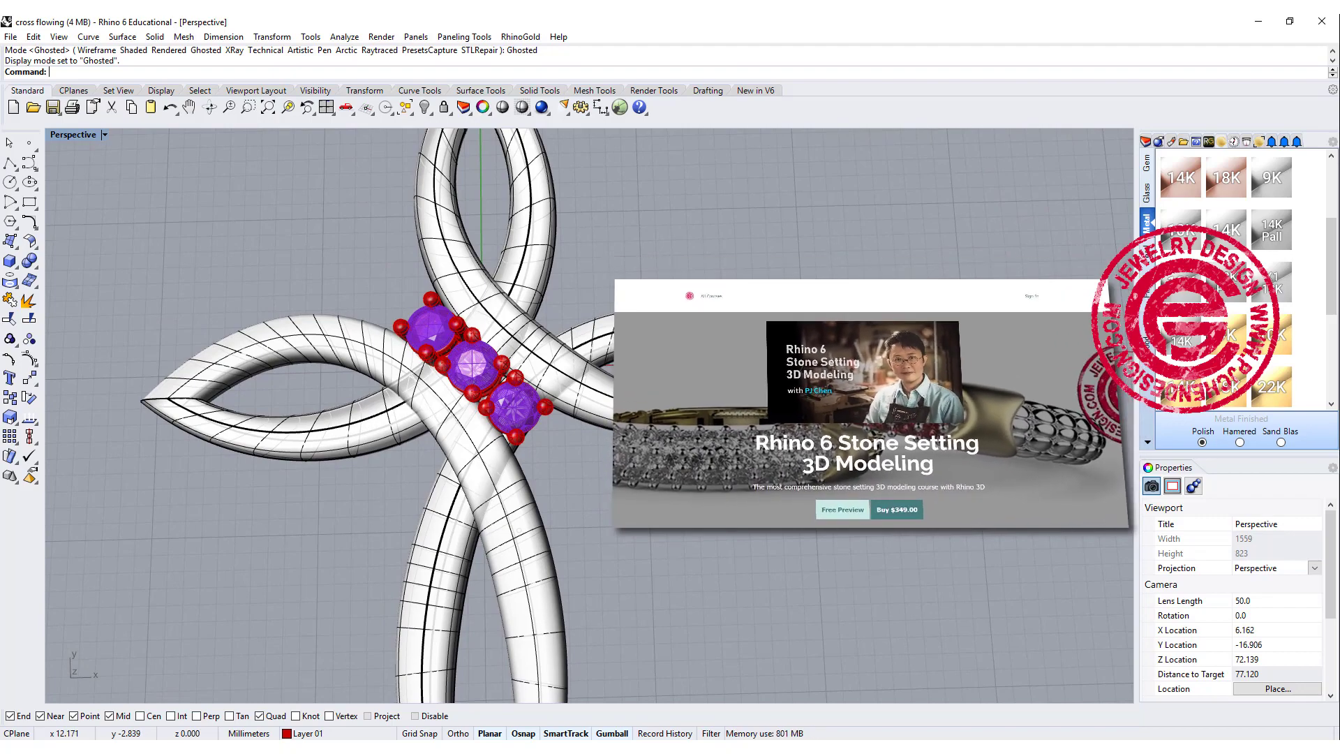
{"action": "right_click_drag", "start_coordinate": [617, 423], "coordinate": [611, 381]}
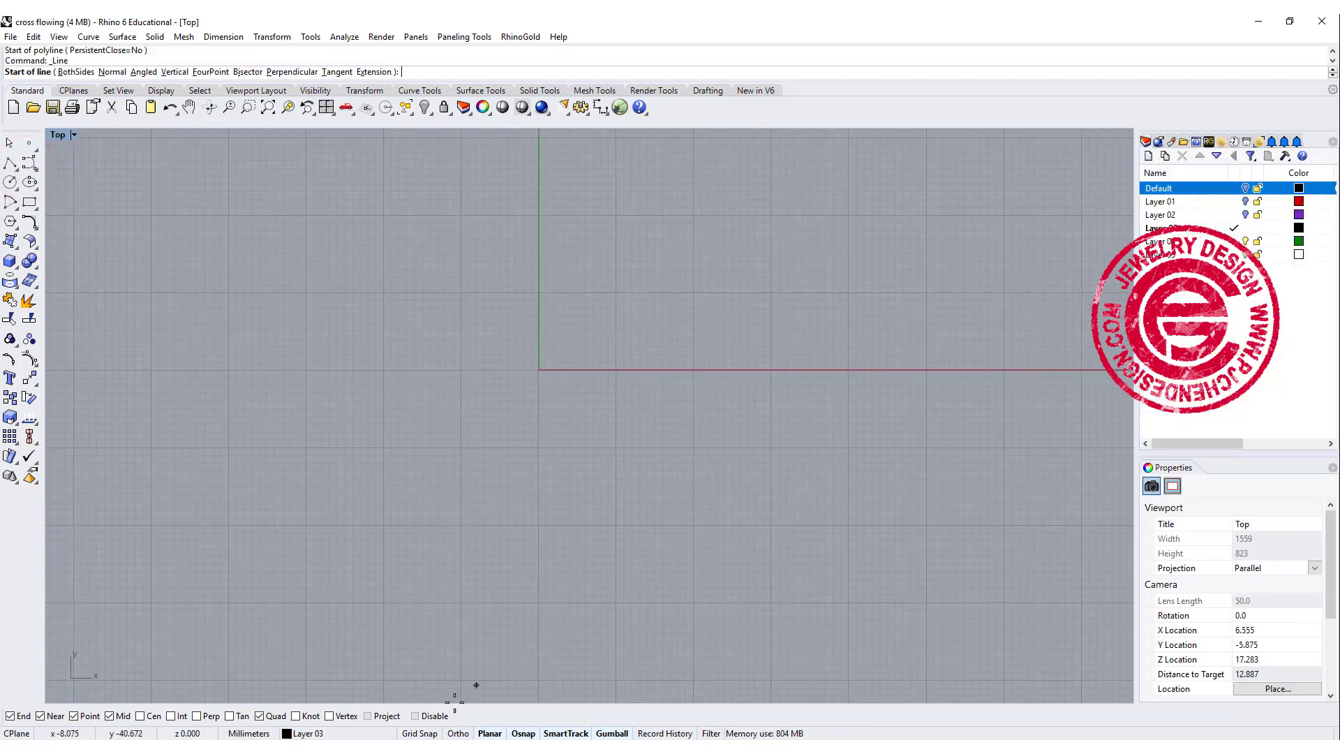
- Turn on Grid Snap and draw a vertical guide line about 50 mm long through the origin, with the longer part below it
{"action": "left_click", "coordinate": [421, 734]}
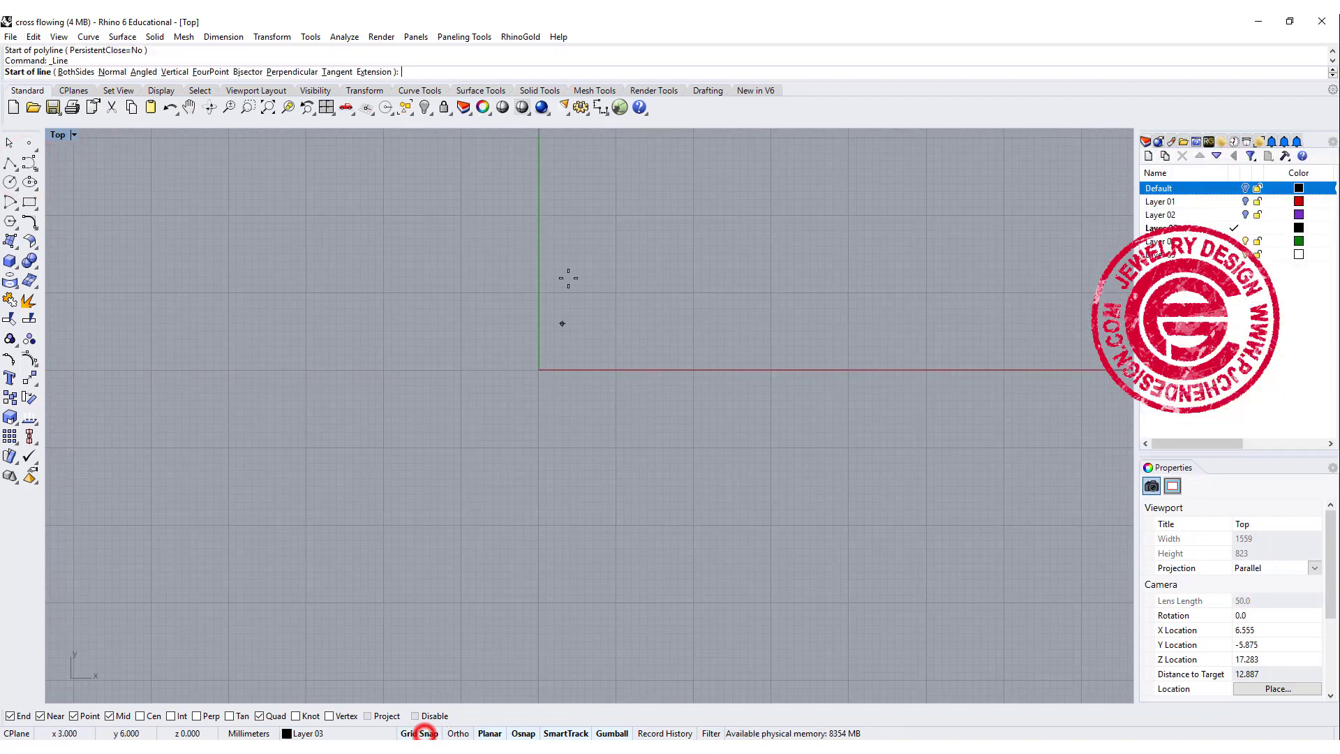
{"action": "left_click", "coordinate": [539, 208]}
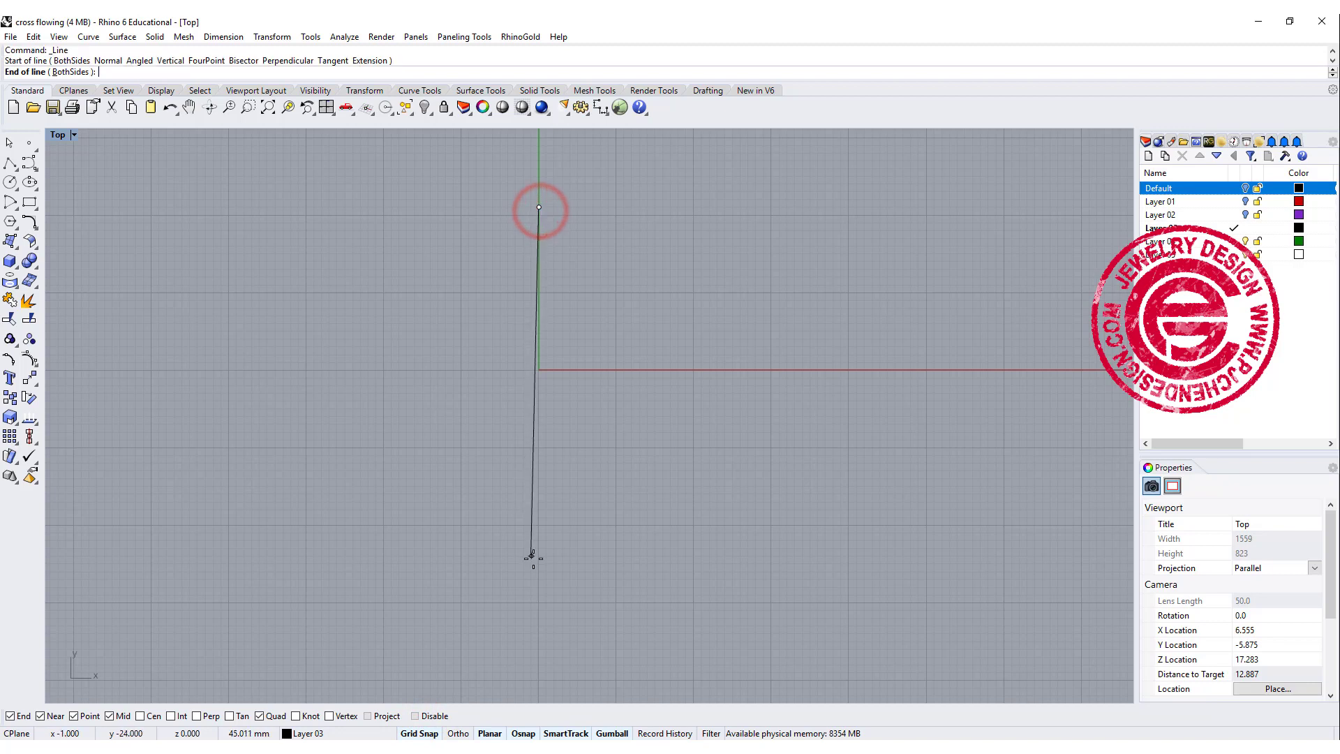
{"action": "left_click", "coordinate": [539, 593]}
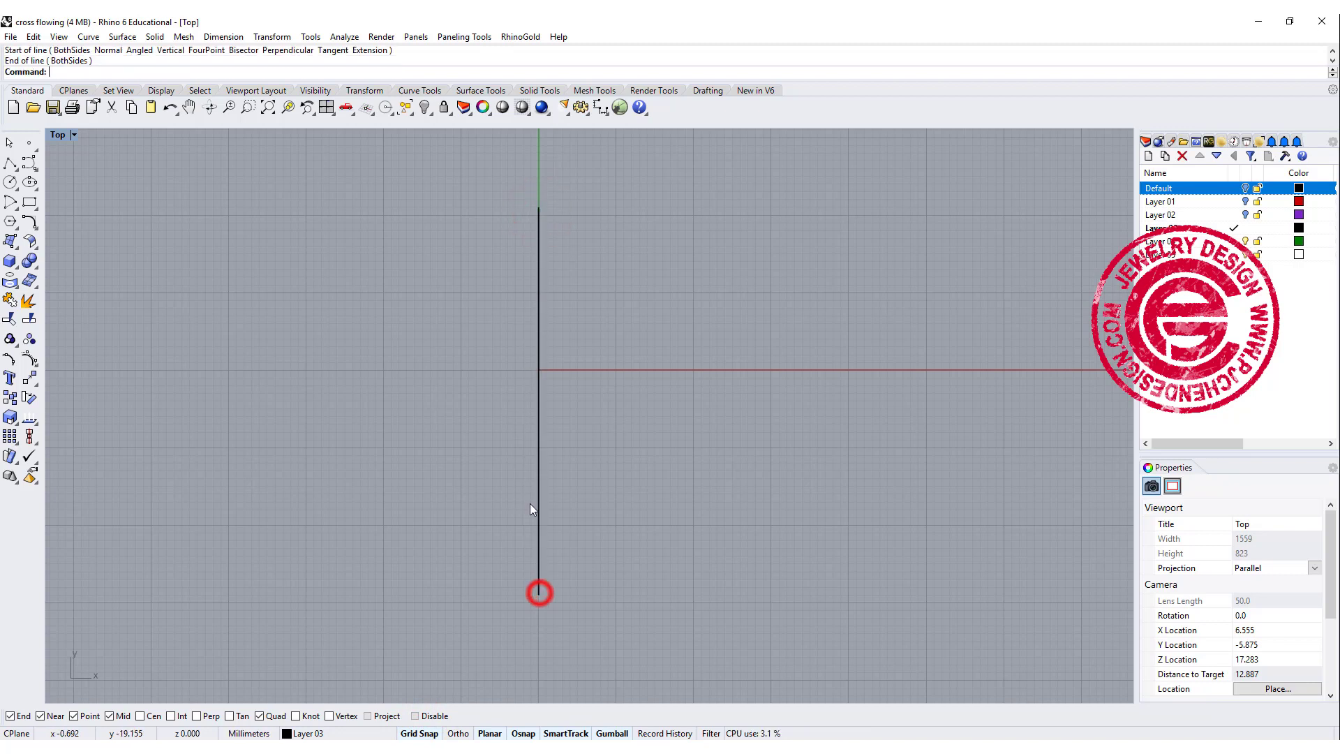
- Draw a horizontal guide line along the X axis from x -20 to x 20, crossing the vertical guide
{"action": "key", "text": "Return"}
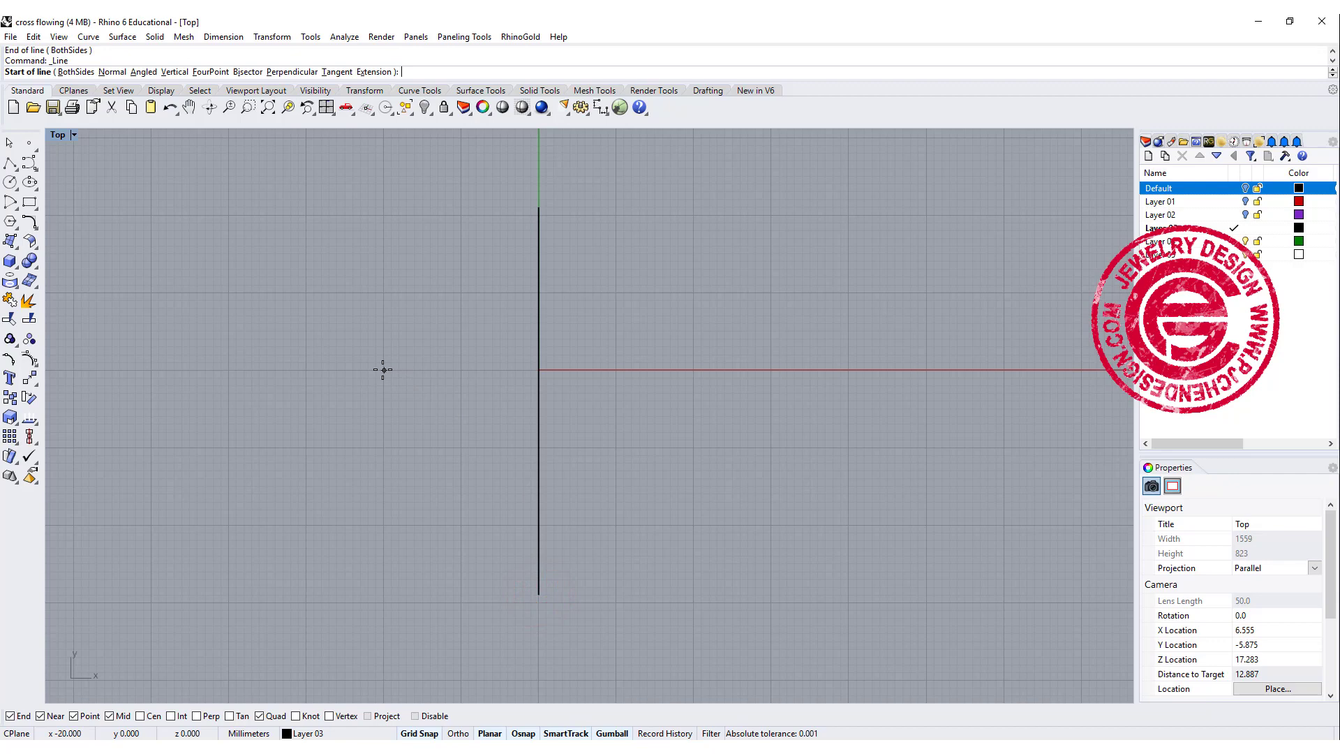
{"action": "left_click", "coordinate": [383, 369]}
{"action": "left_click", "coordinate": [693, 369]}
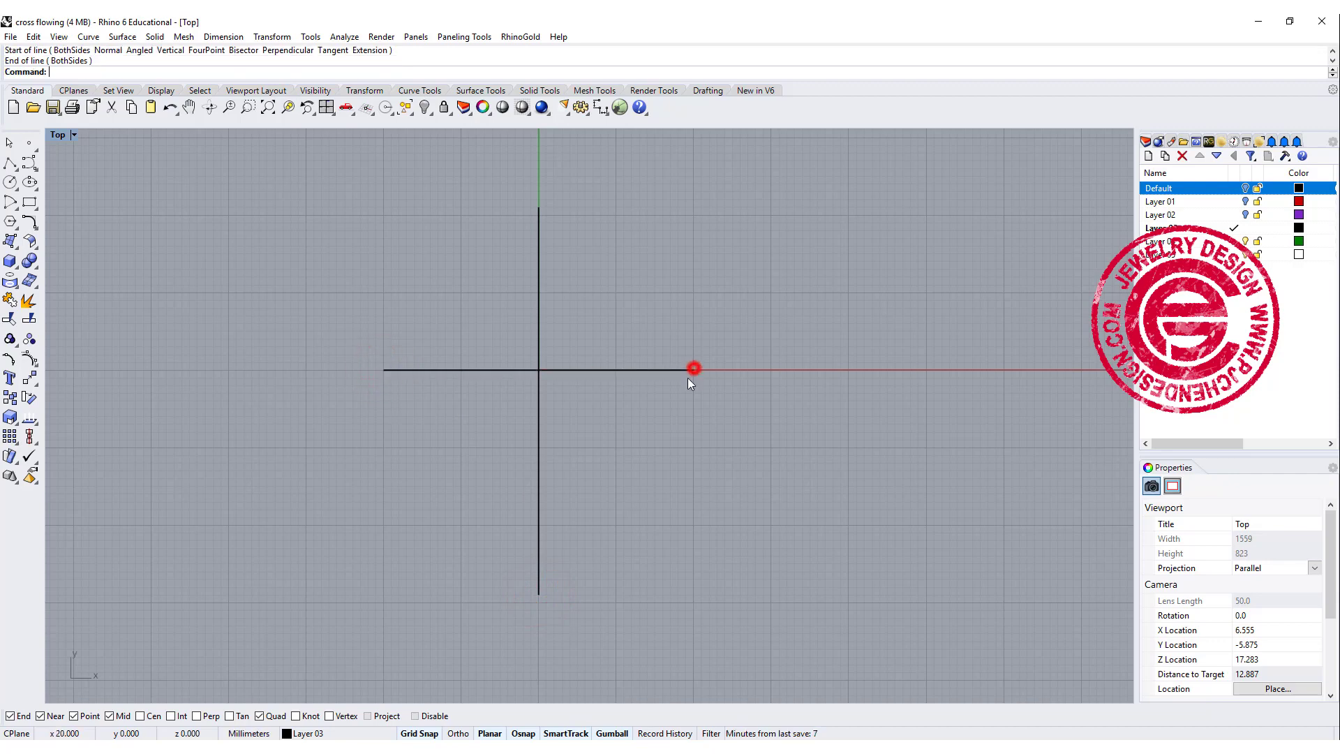
{"action": "key", "text": "Return"}
{"action": "key", "text": "Escape"}
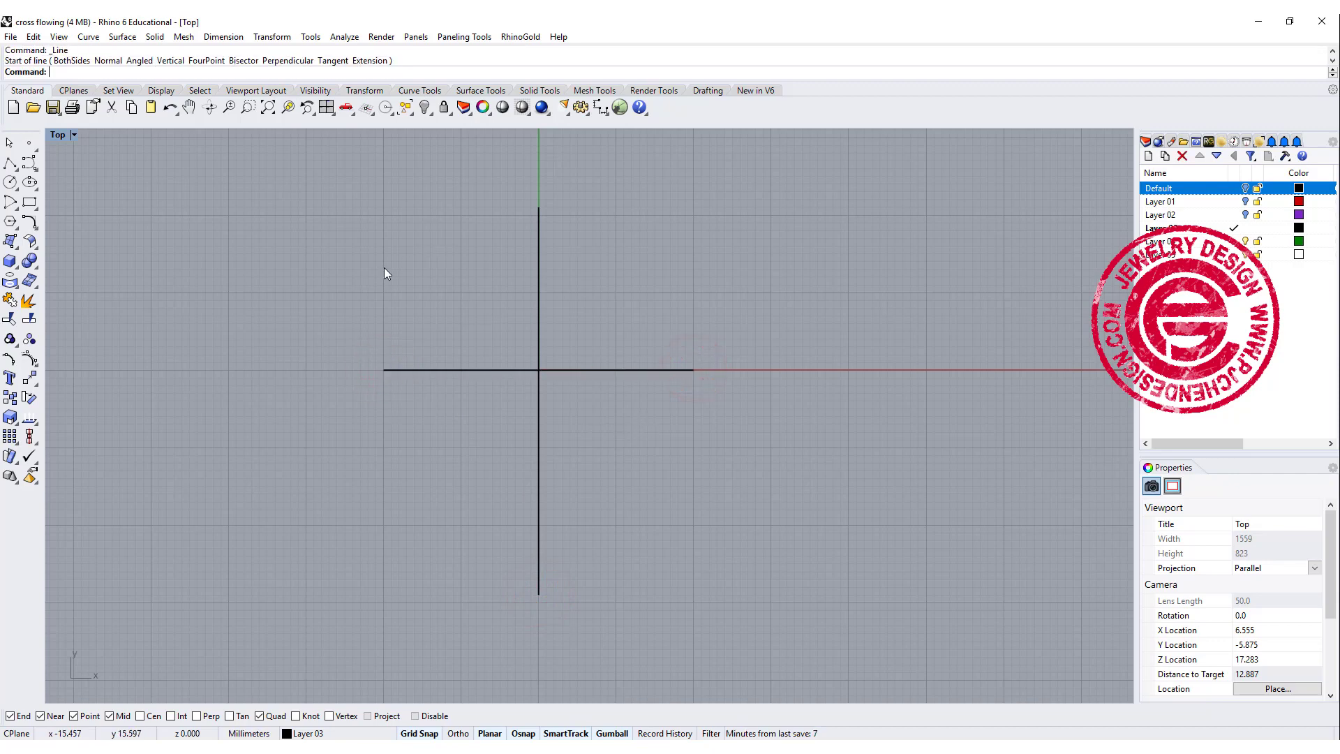
- Draw a start-end-point arc from the horizontal guide's left end to the vertical guide's lower end, passing through about (0, -4)
{"action": "right_click_drag", "start_coordinate": [425, 271], "coordinate": [418, 262]}
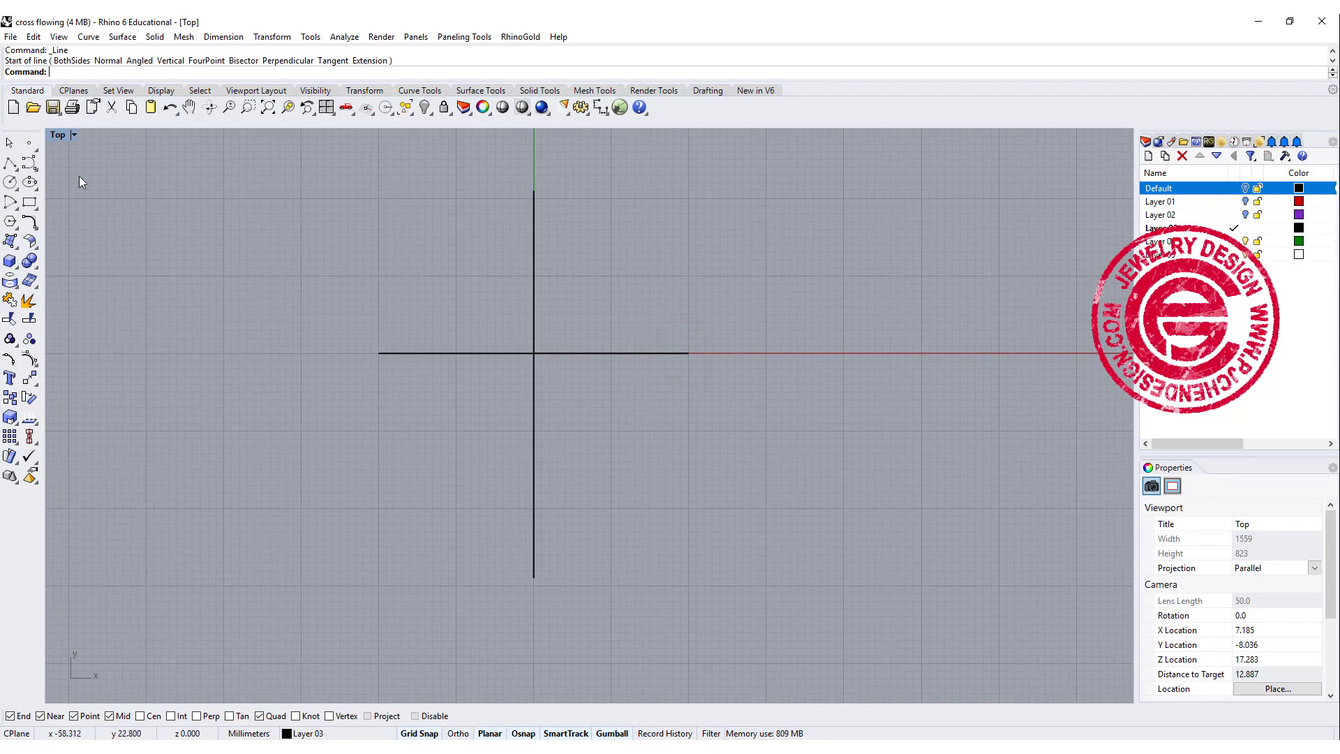
{"action": "left_click", "coordinate": [12, 205]}
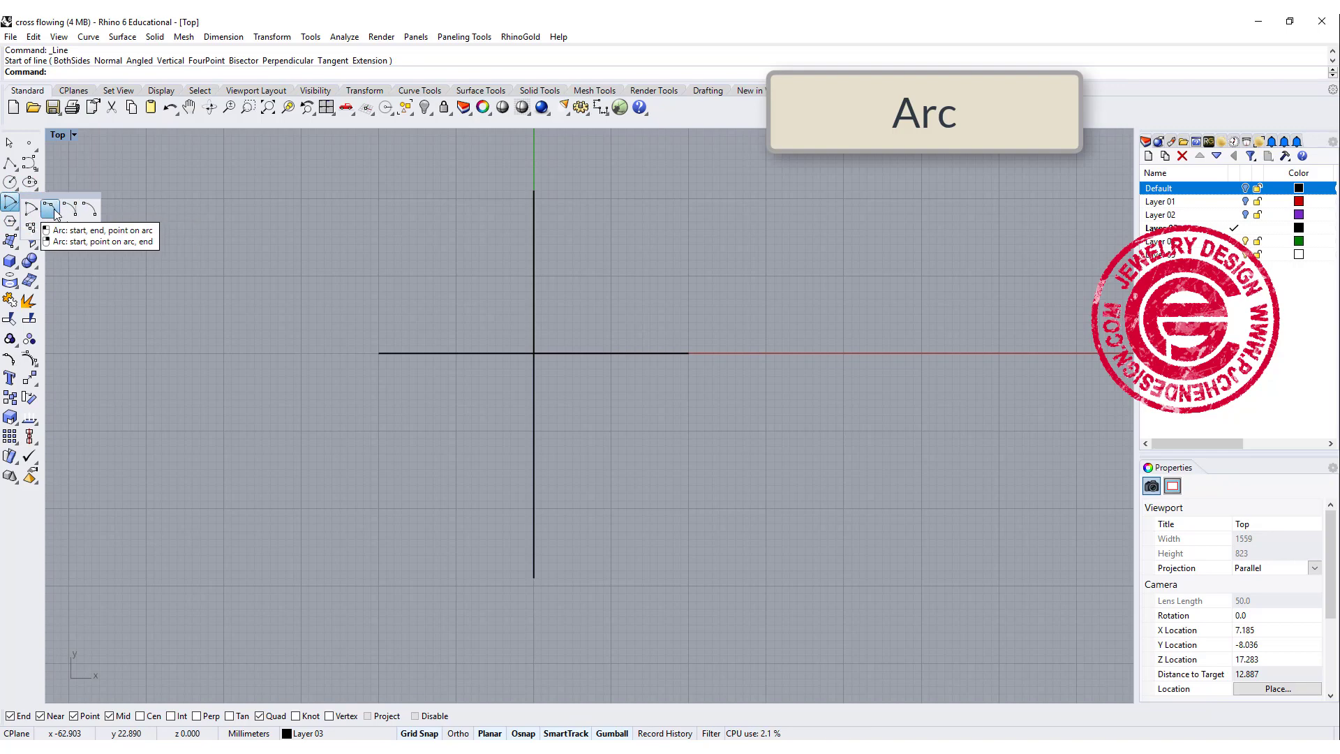
{"action": "left_click", "coordinate": [54, 210]}
{"action": "left_click", "coordinate": [371, 352]}
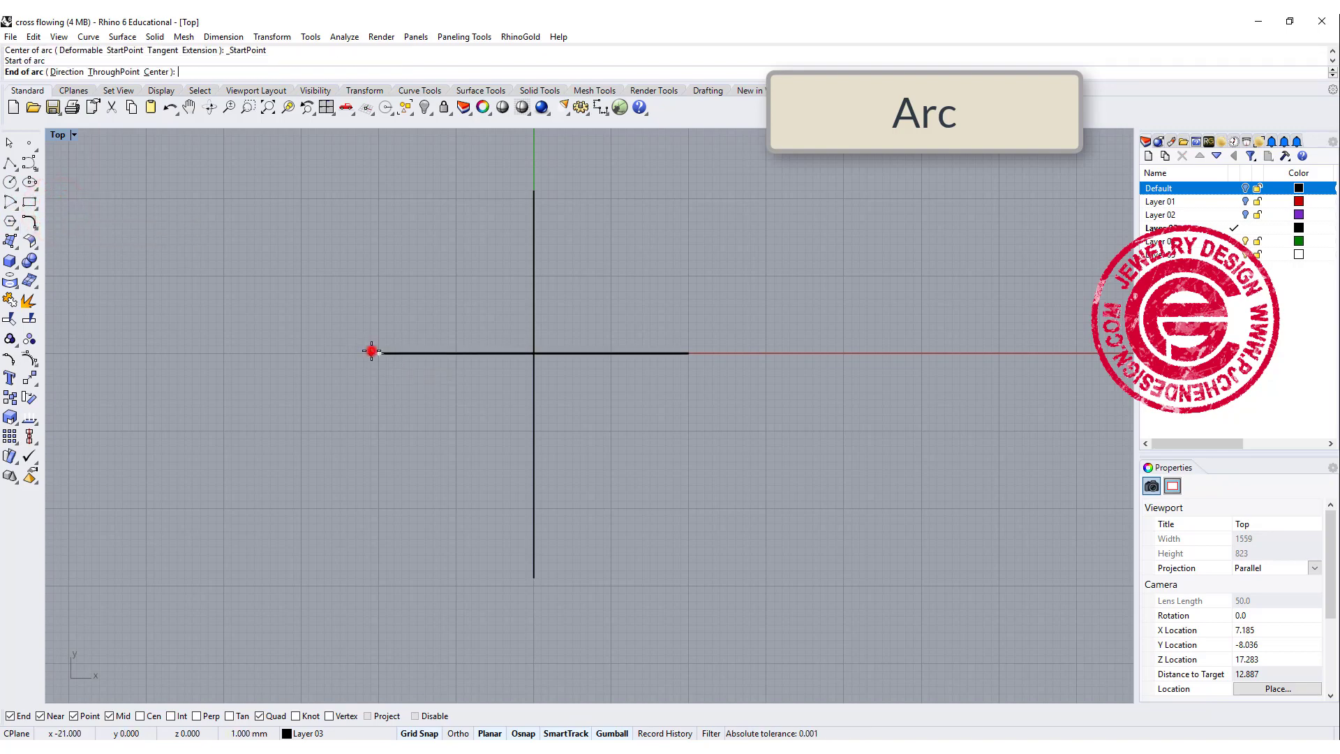
{"action": "left_click", "coordinate": [534, 577]}
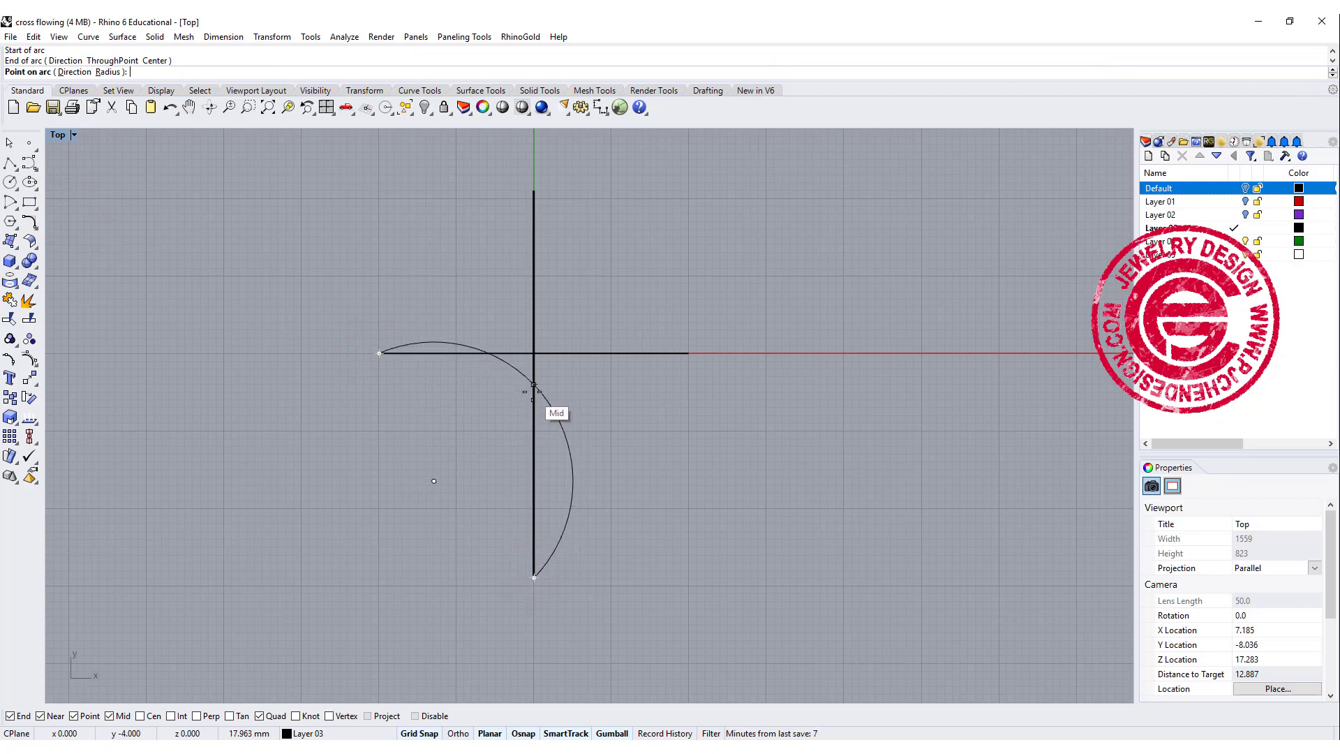
{"action": "left_click", "coordinate": [529, 393]}
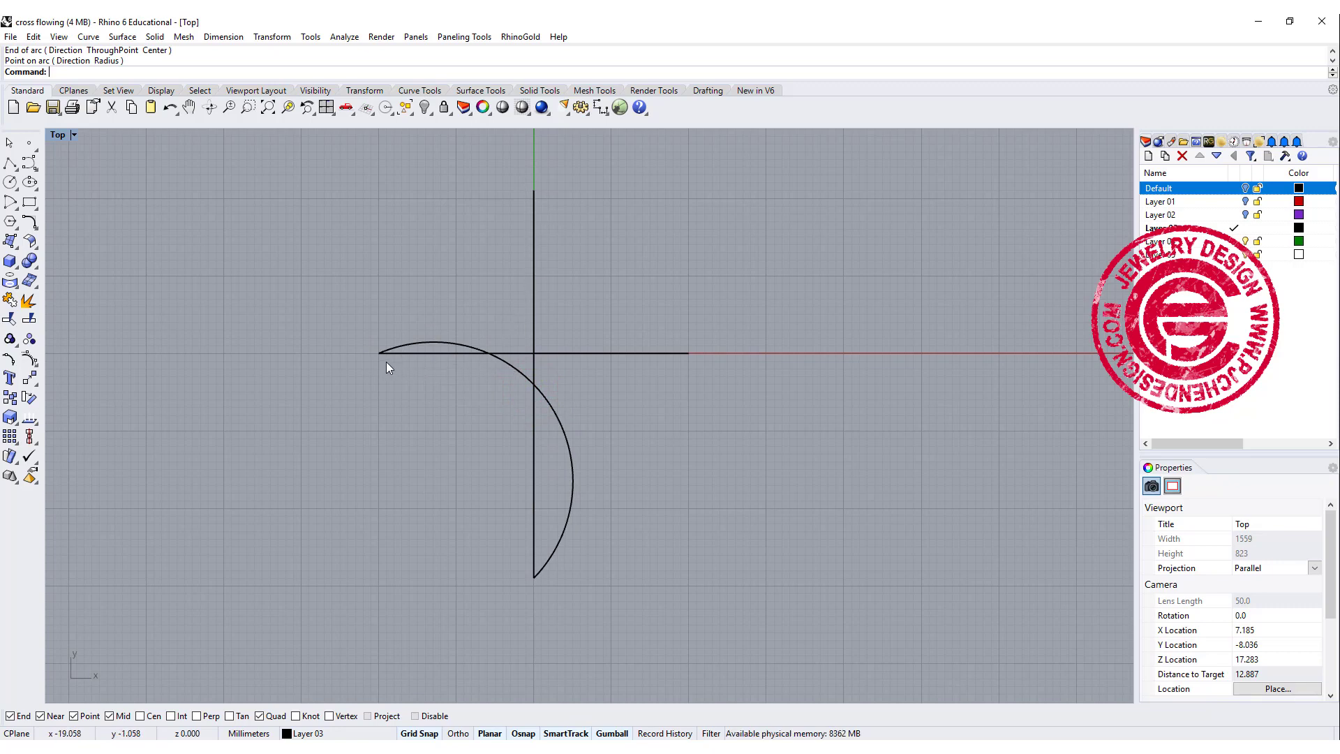
- Draw a second arc from the vertical guide's upper end to the horizontal guide's left end, bulging to the right of the vertical guide
{"action": "right_click", "coordinate": [493, 232]}
{"action": "left_click", "coordinate": [534, 190]}
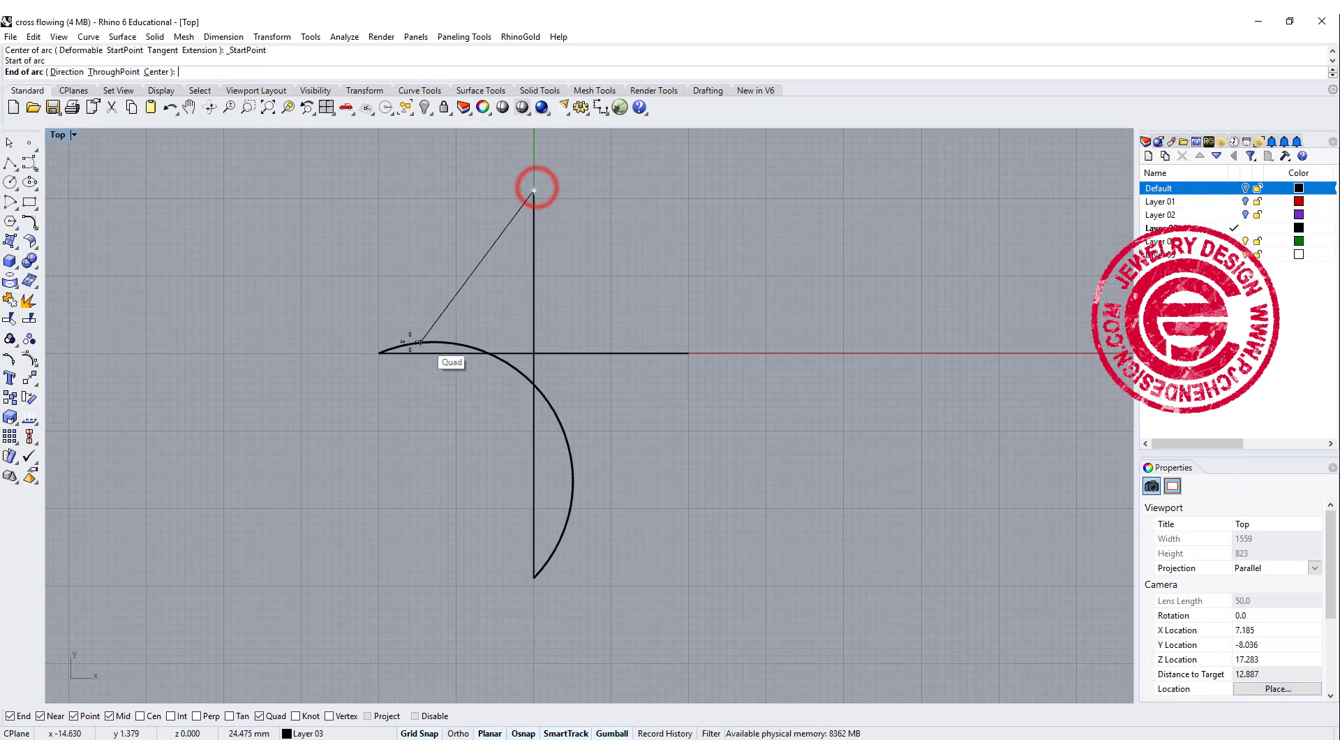
{"action": "left_click", "coordinate": [379, 353]}
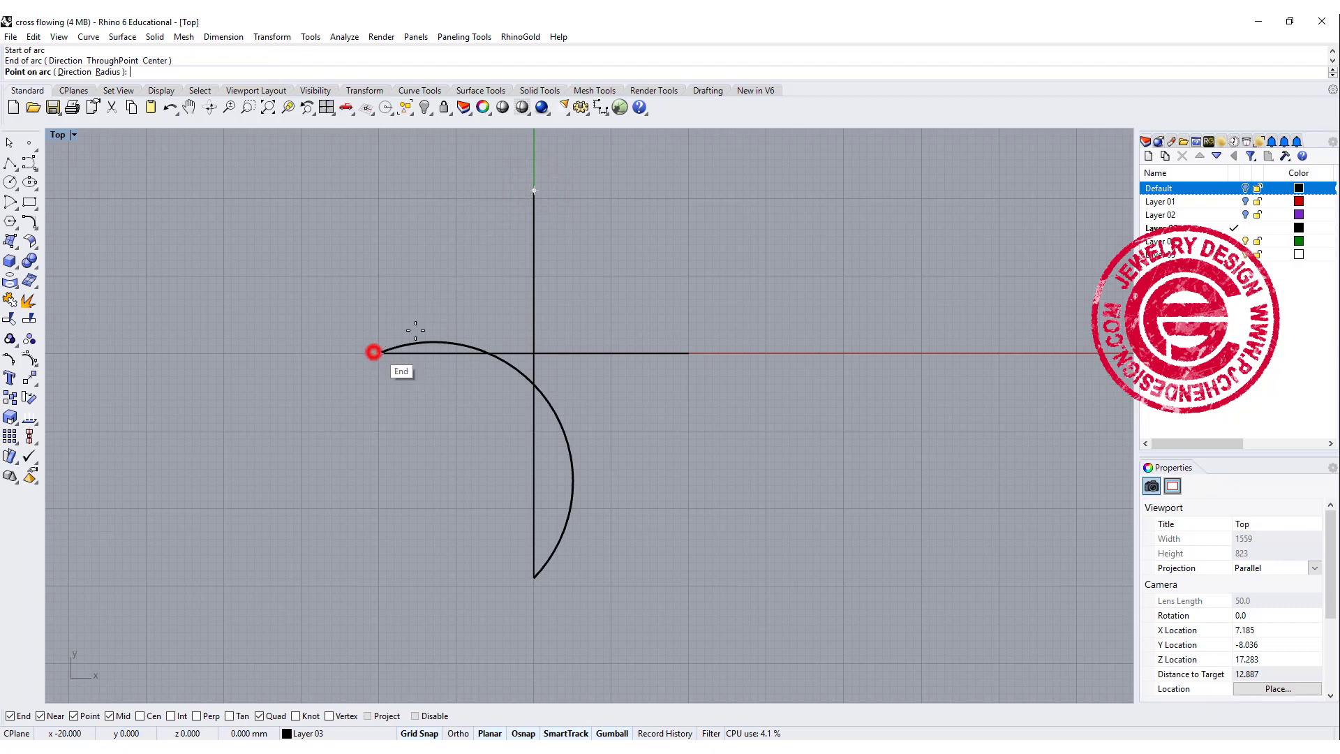
{"action": "left_click", "coordinate": [552, 301]}
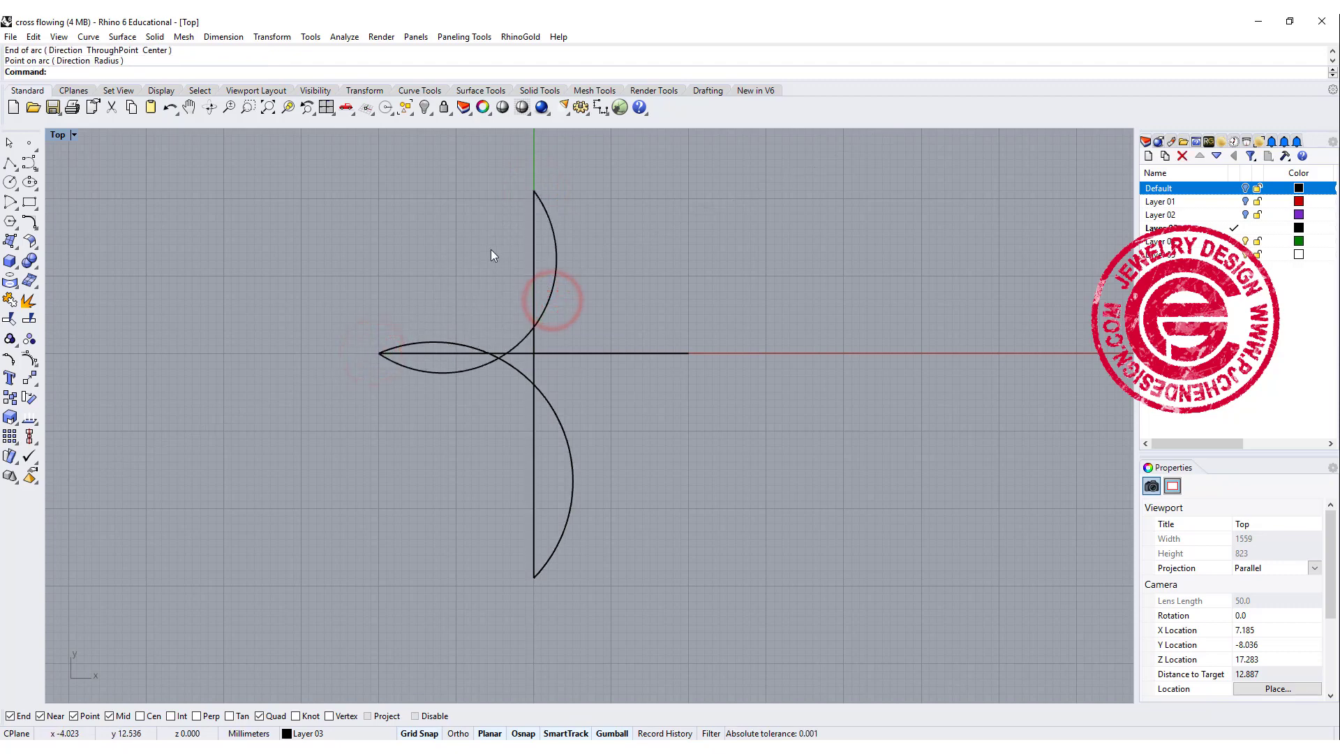
- Try to move both arcs' shared left-end control points slightly downward
{"action": "left_click", "coordinate": [411, 342]}
{"action": "left_click", "coordinate": [405, 370], "text": "shift"}
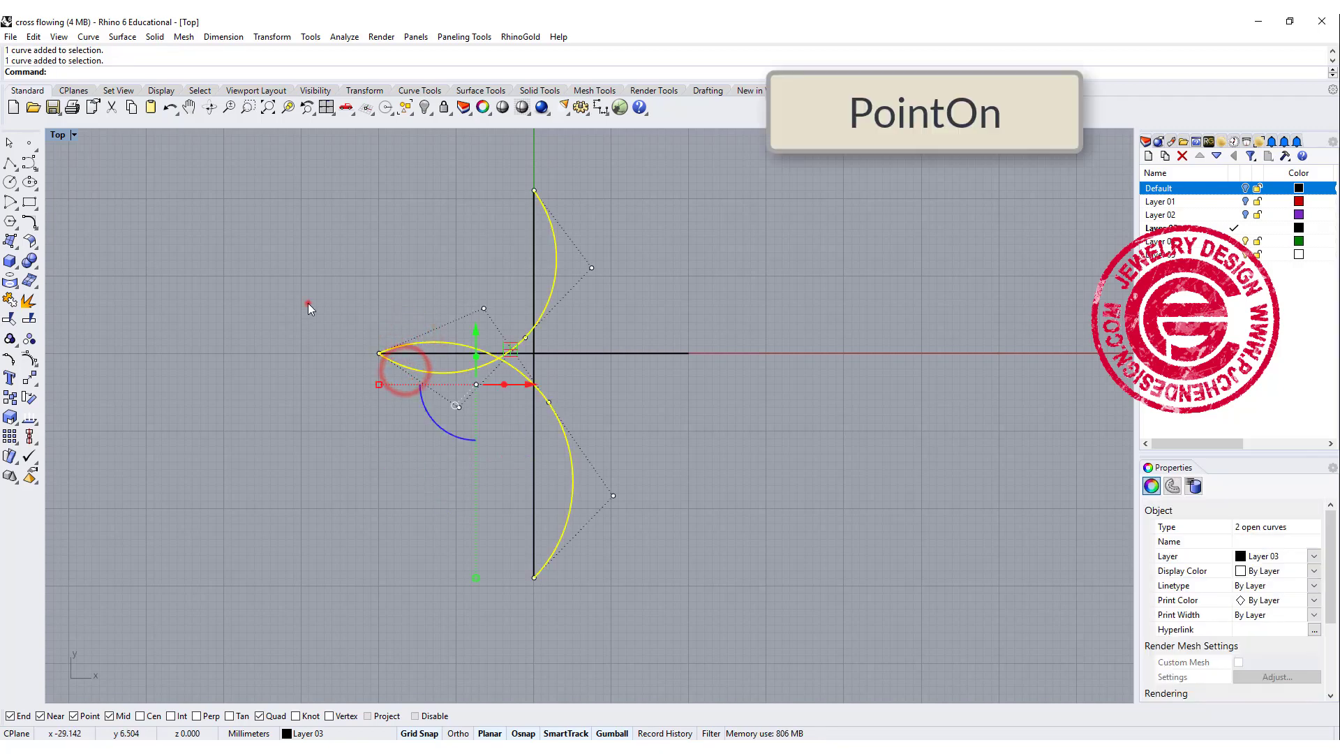
{"action": "left_click_drag", "start_coordinate": [308, 302], "coordinate": [389, 401]}
{"action": "left_click_drag", "start_coordinate": [377, 299], "coordinate": [405, 312]}
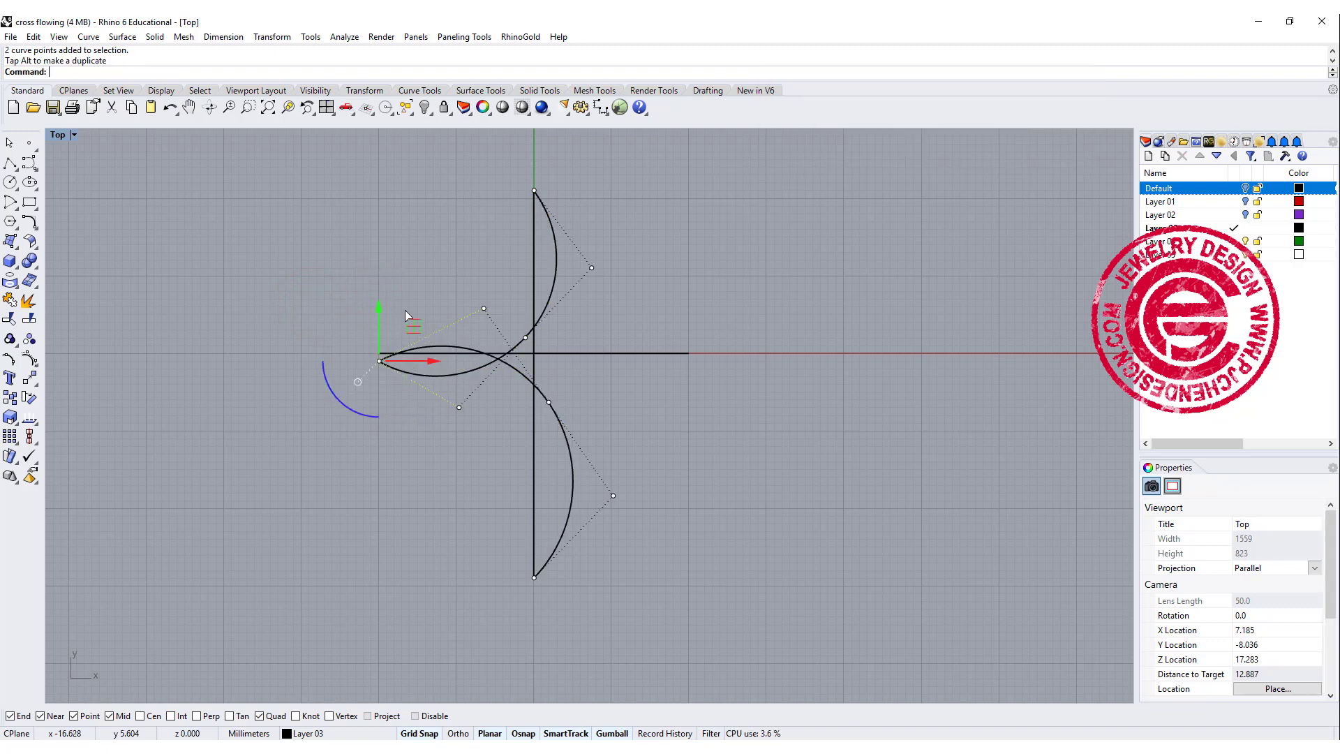
{"action": "key", "text": "ctrl+z"}
{"action": "left_click", "coordinate": [660, 421]}
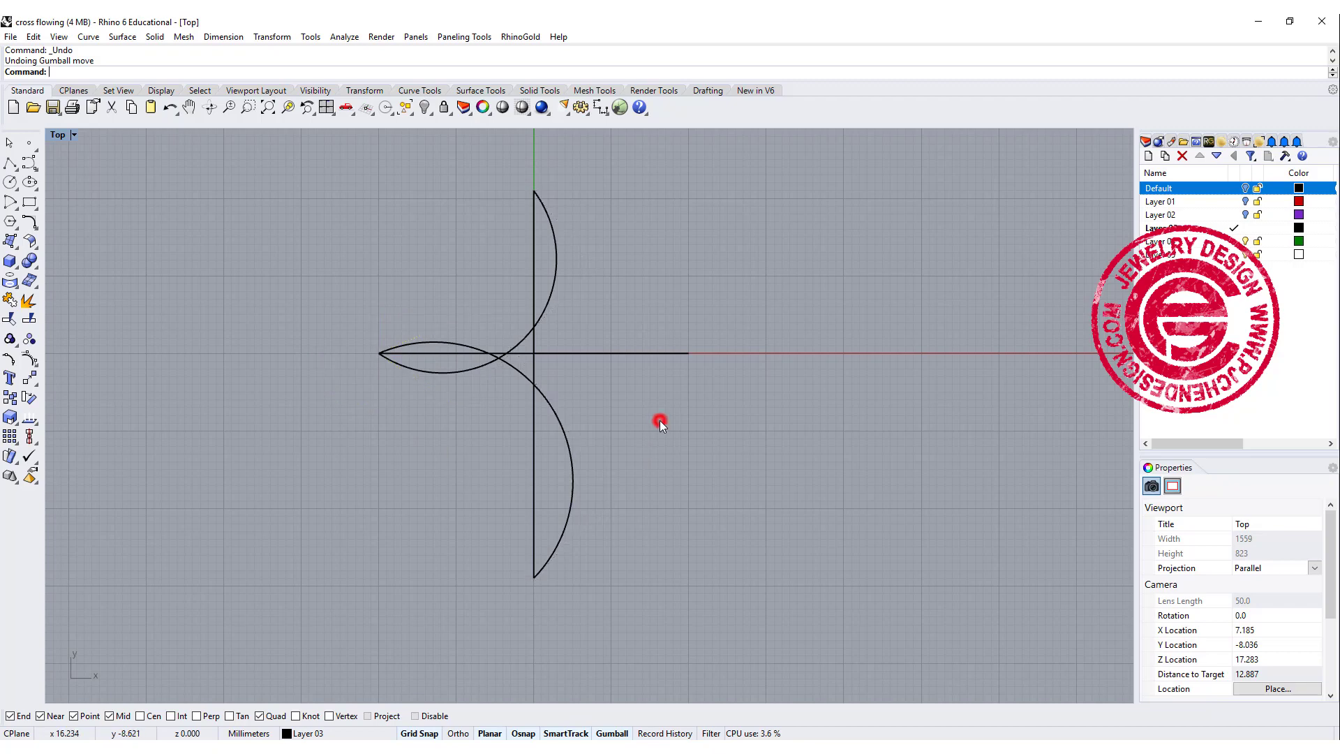
- Mirror both arcs with a copy across the vertical axis, starting the mirror plane at the origin 0
{"action": "left_click", "coordinate": [548, 400]}
{"action": "left_click", "coordinate": [553, 309]}
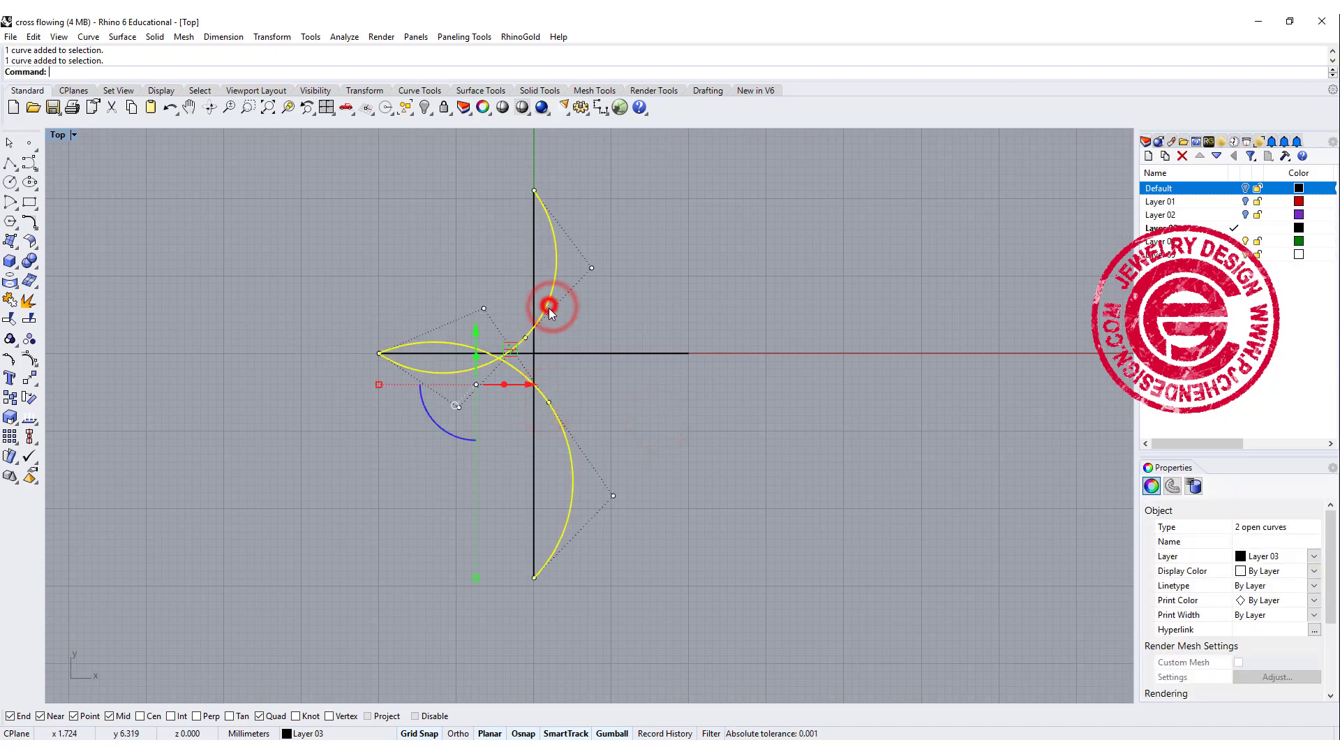
{"action": "left_click", "coordinate": [29, 377]}
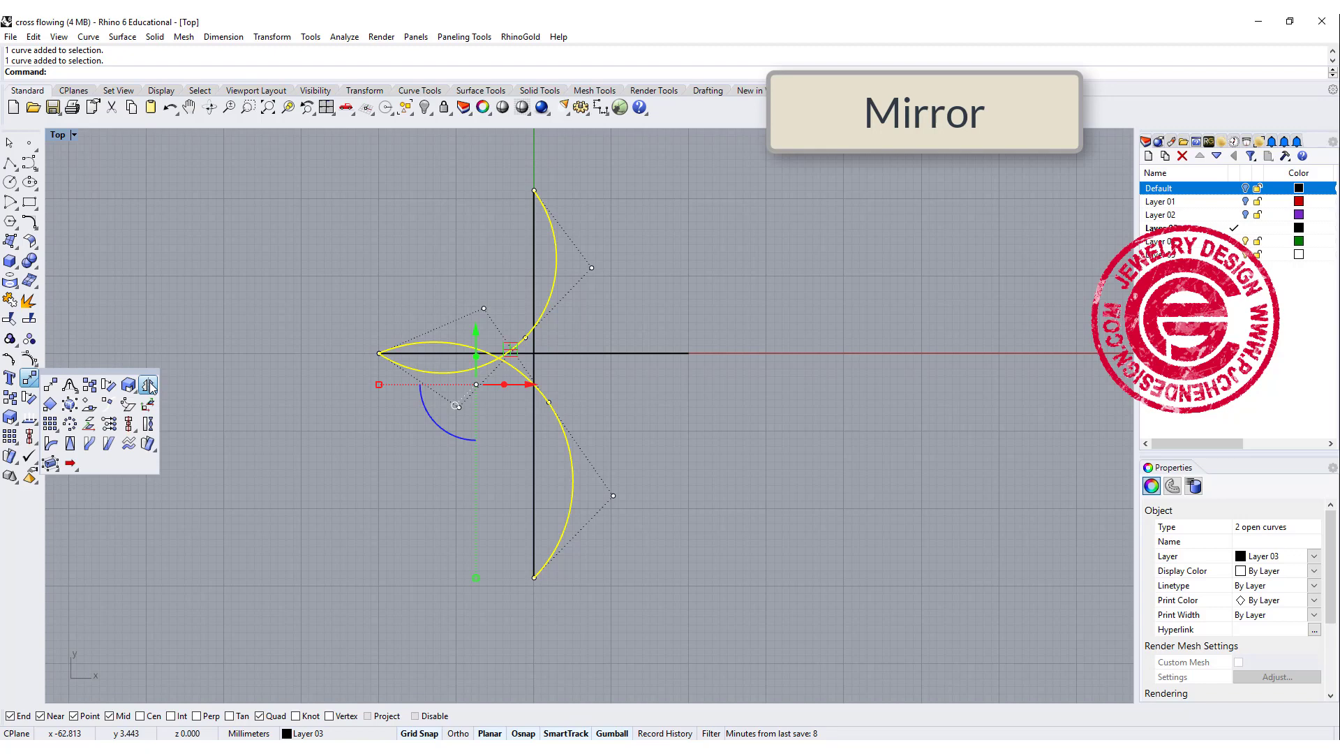
{"action": "left_click", "coordinate": [148, 383]}
{"action": "type", "text": "0"}
{"action": "key", "text": "Return"}
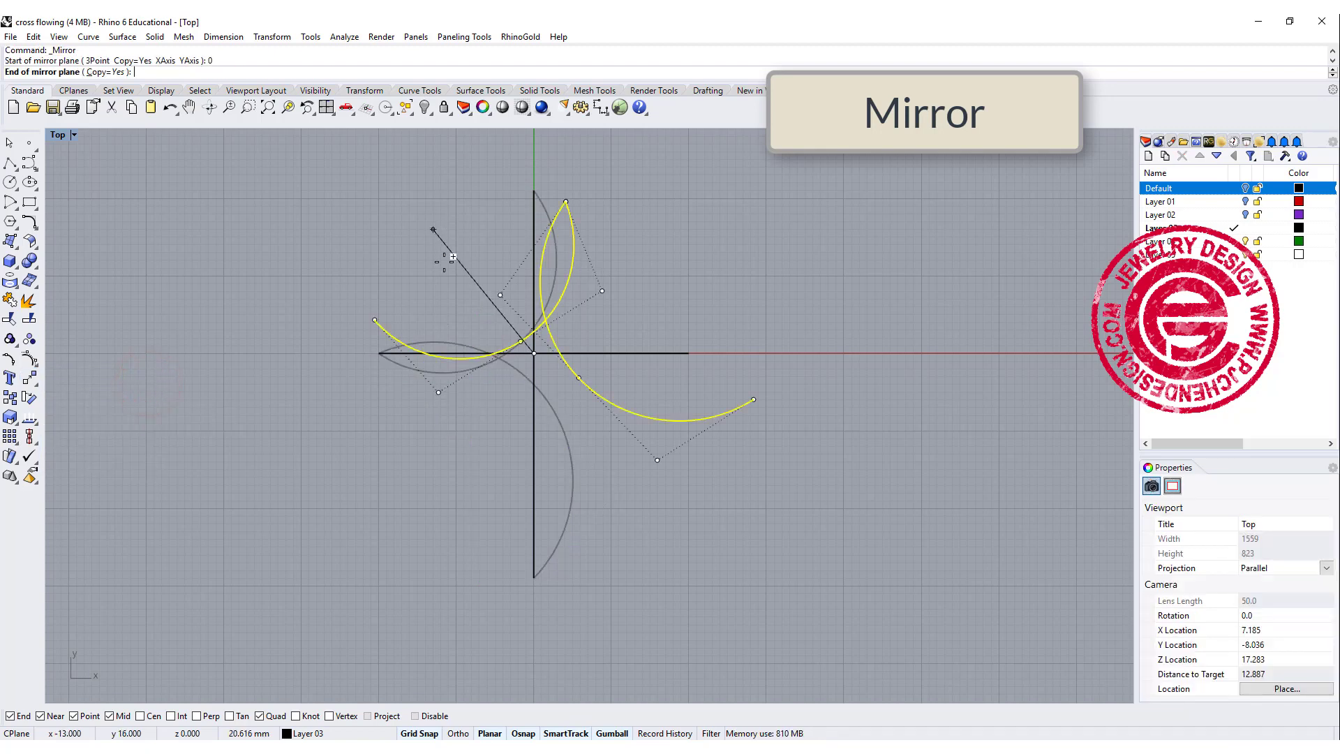
{"action": "left_click", "coordinate": [534, 548]}
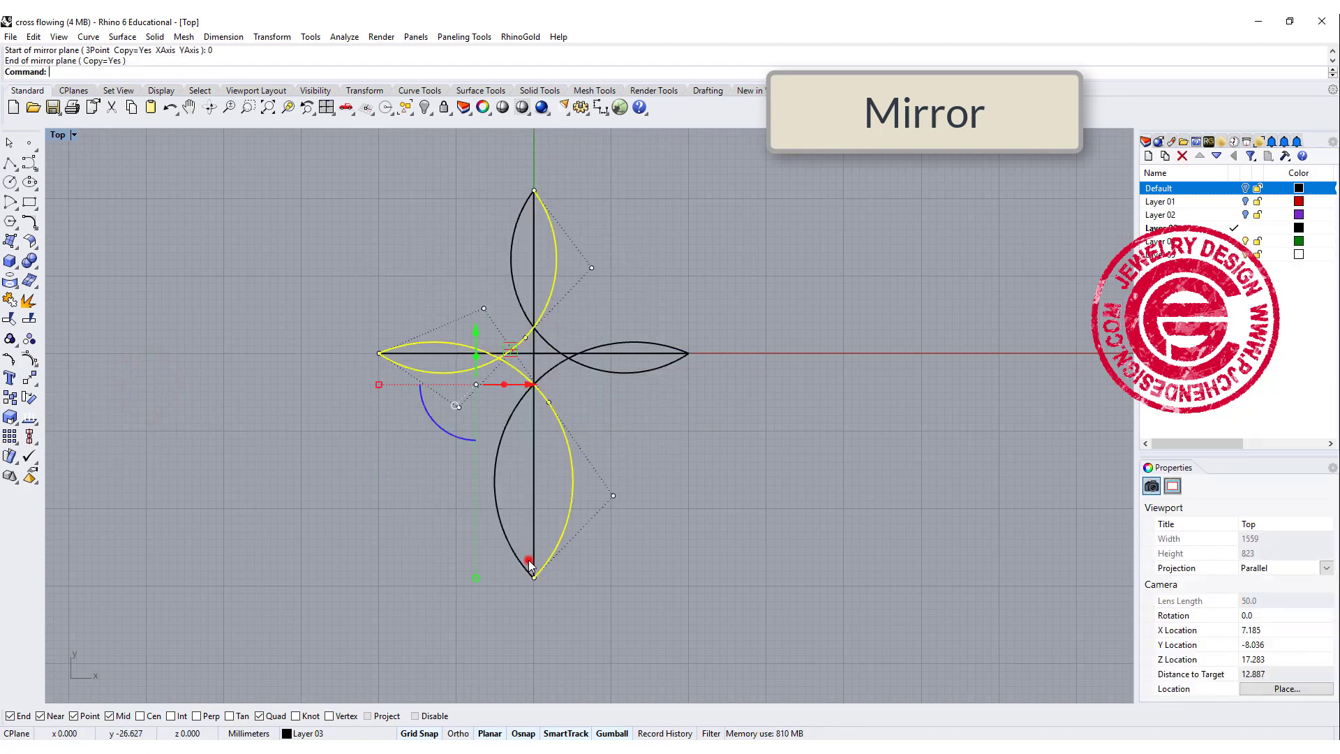
{"action": "left_click", "coordinate": [672, 530]}
- Raise the upper control points of the two arcs forming the lower petal, making the side petals fuller above the horizontal guide
{"action": "right_click_drag", "start_coordinate": [594, 354], "coordinate": [589, 403]}
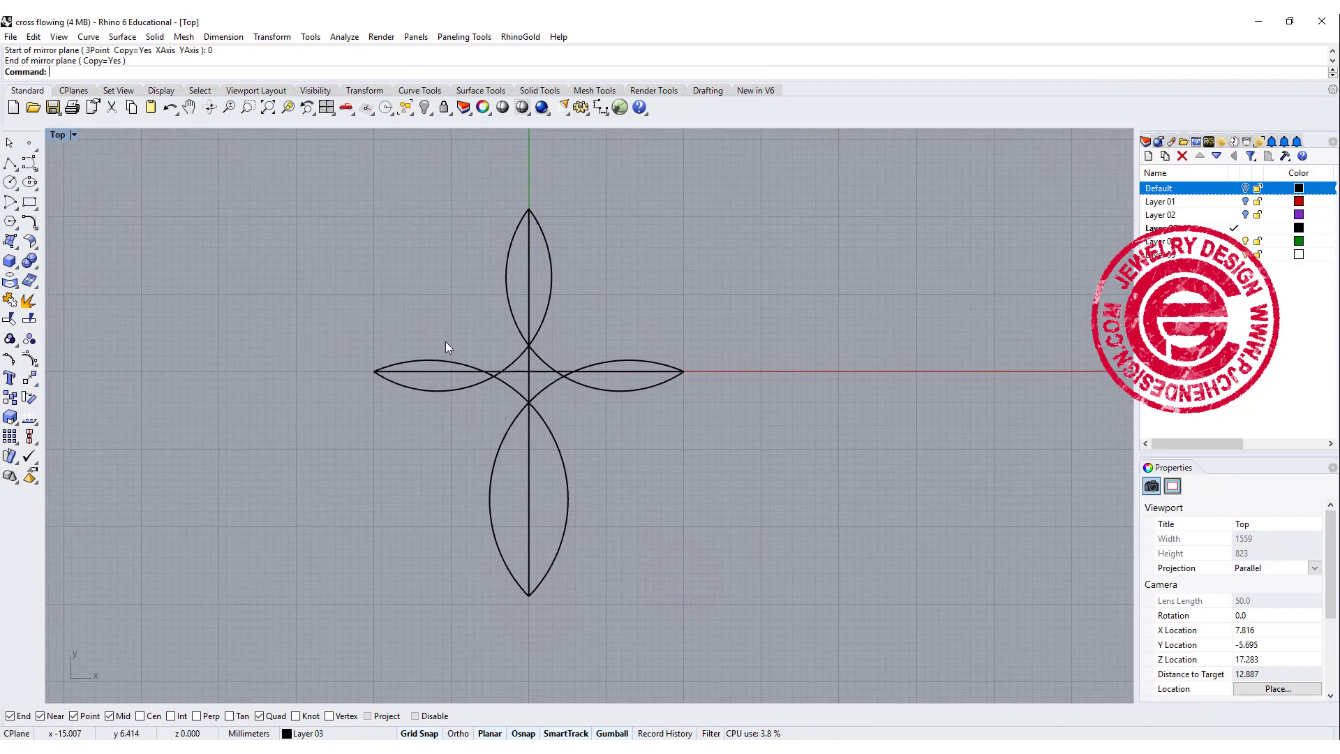
{"action": "scroll", "coordinate": [569, 369], "scroll_direction": "up", "scroll_amount": 2}
{"action": "left_click", "coordinate": [592, 363]}
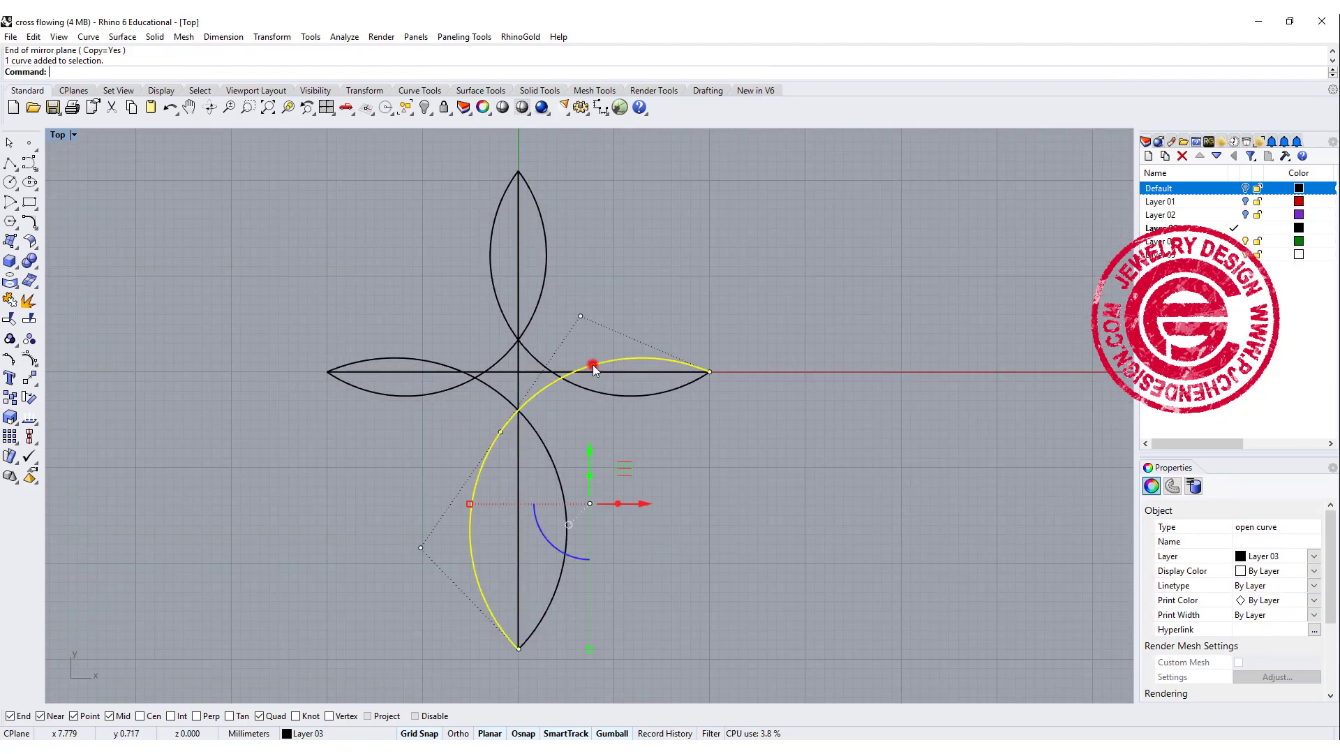
{"action": "left_click", "coordinate": [414, 357], "text": "shift"}
{"action": "left_click_drag", "start_coordinate": [433, 294], "coordinate": [610, 320]}
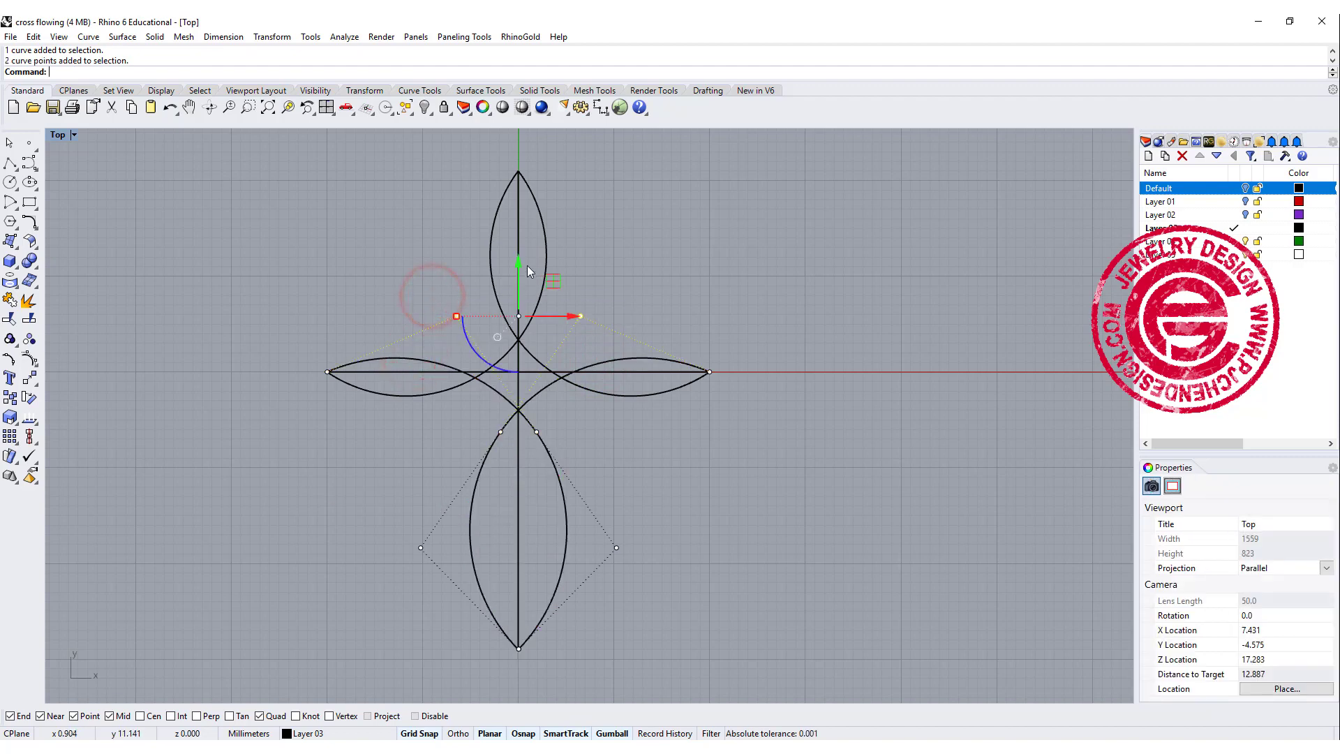
{"action": "mouse_move", "coordinate": [516, 264]}
{"action": "left_mouse_down"}
{"action": "mouse_move", "coordinate": [525, 239]}
{"action": "mouse_move", "coordinate": [525, 287]}
{"action": "left_mouse_up"}
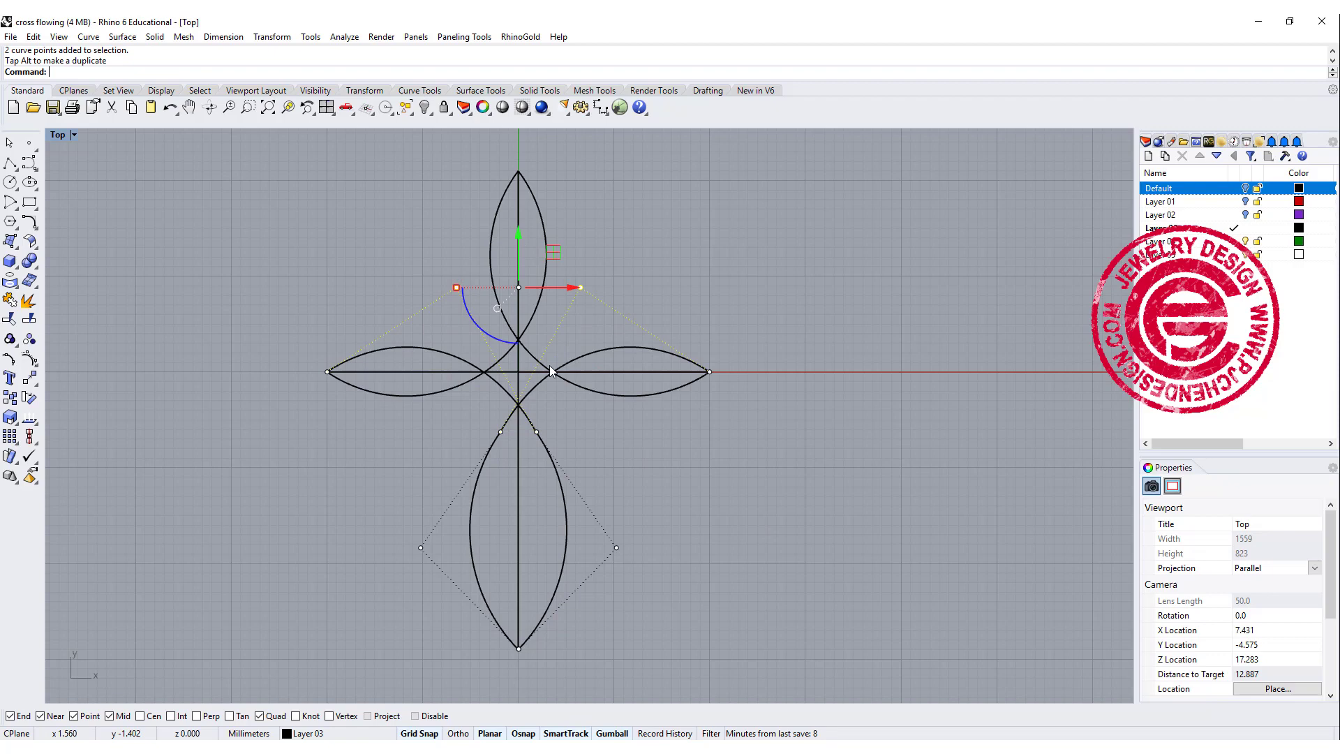
{"action": "left_click", "coordinate": [676, 471]}
{"action": "key", "text": "Escape"}
{"action": "right_click_drag", "start_coordinate": [518, 503], "coordinate": [564, 463]}
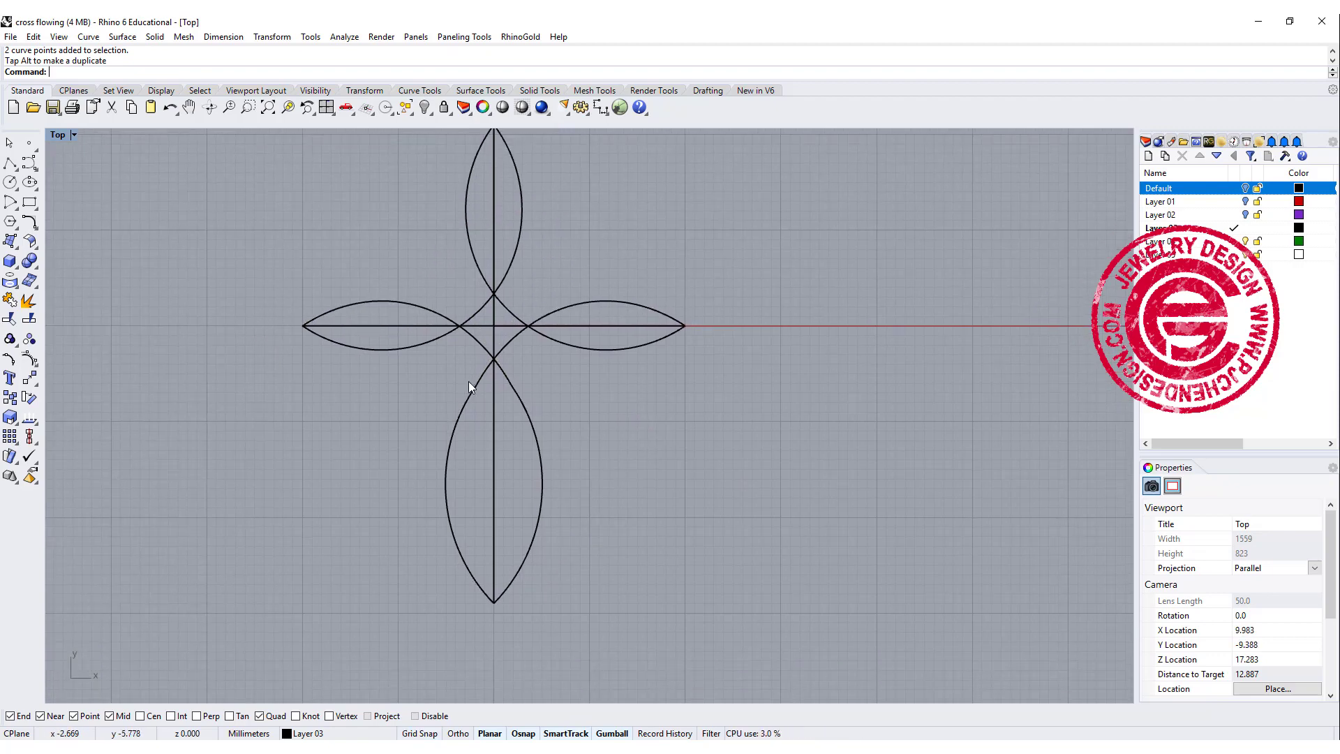
{"action": "right_click_drag", "start_coordinate": [214, 240], "coordinate": [358, 308]}
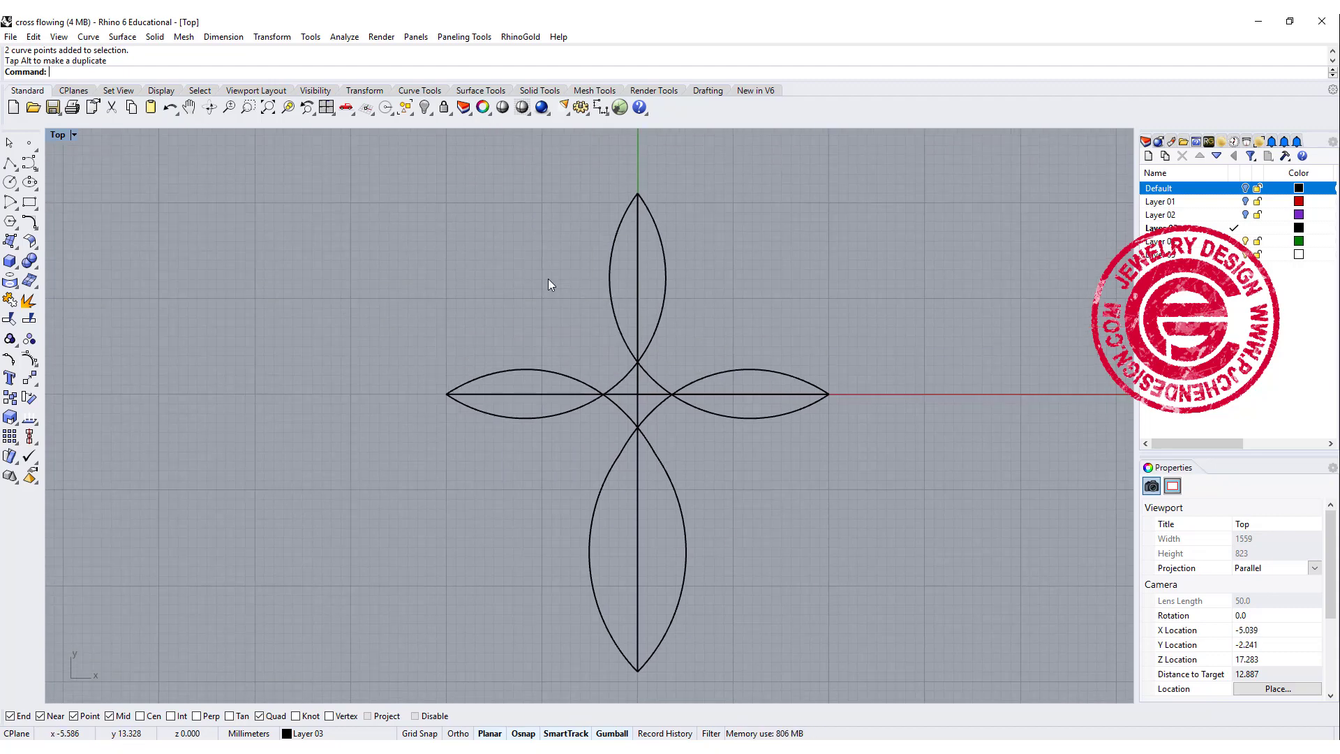
{"action": "right_click_drag", "start_coordinate": [765, 461], "coordinate": [705, 417]}
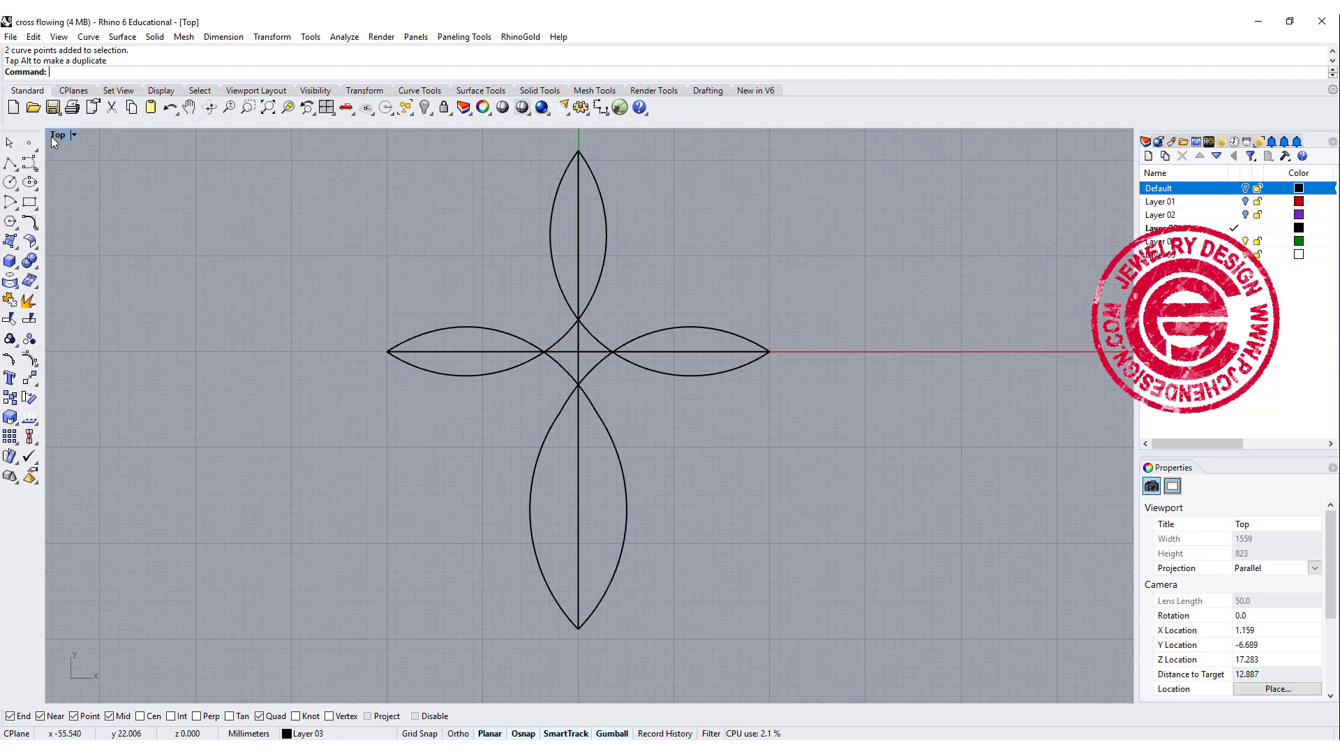
{"action": "right_click_drag", "start_coordinate": [278, 284], "coordinate": [250, 297]}
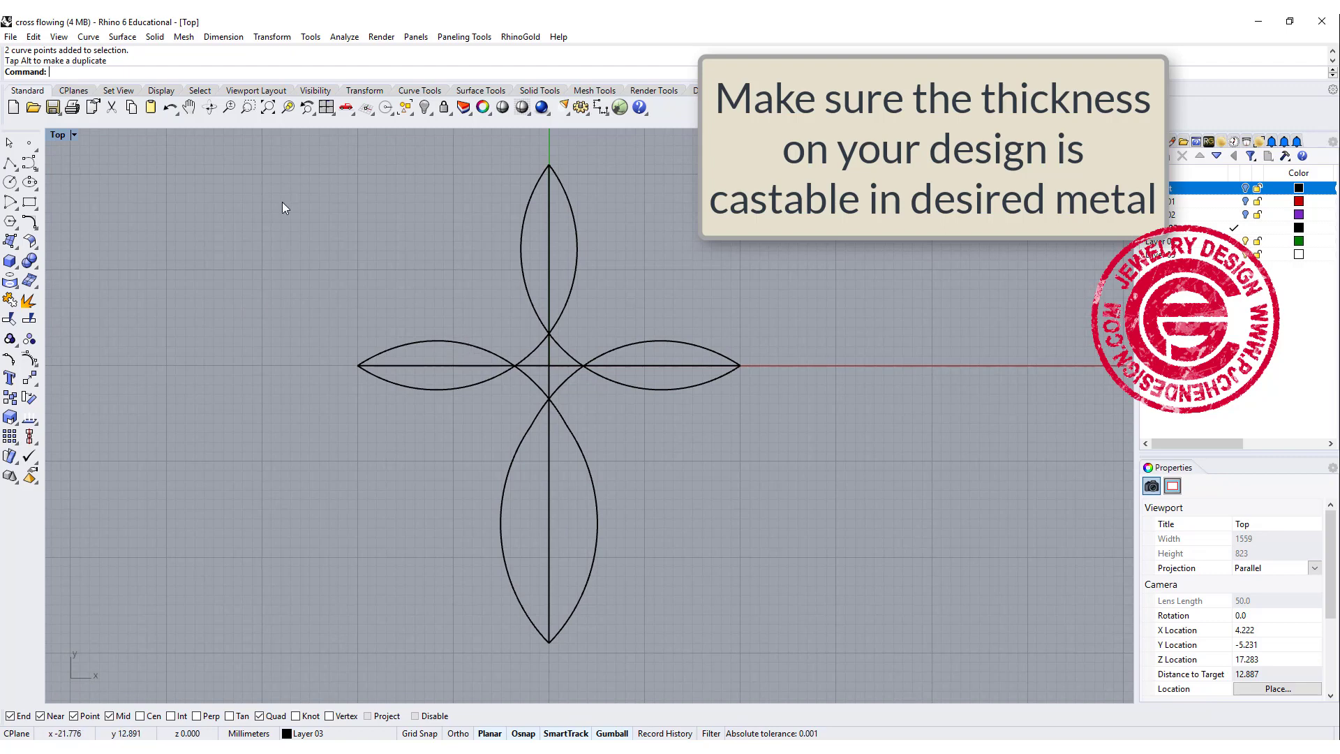
- Draw a conic-cornered rounded rectangle about 3.7 mm square in the Front view, above the horizontal axis and clear of the cross outline
{"action": "double_click", "coordinate": [57, 134]}
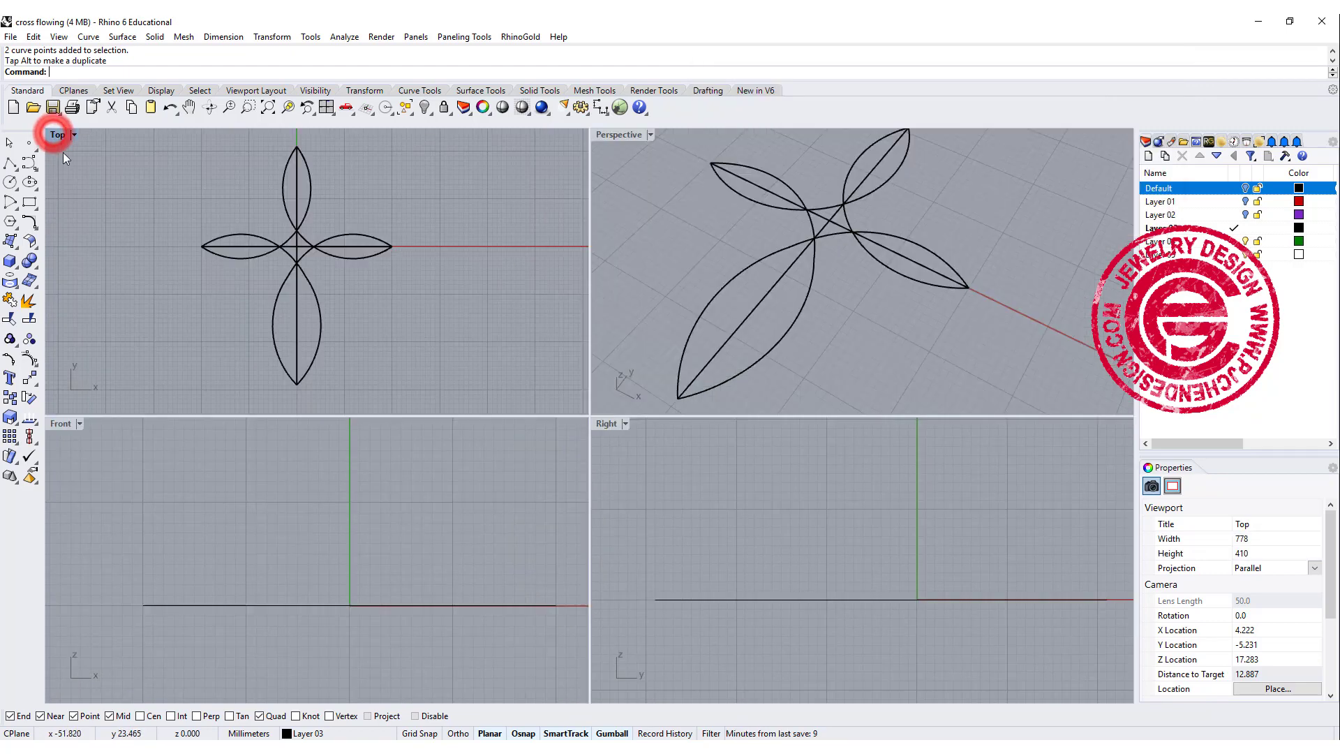
{"action": "right_click_drag", "start_coordinate": [333, 487], "coordinate": [275, 534]}
{"action": "right_click_drag", "start_coordinate": [355, 542], "coordinate": [302, 550]}
{"action": "double_click", "coordinate": [61, 424]}
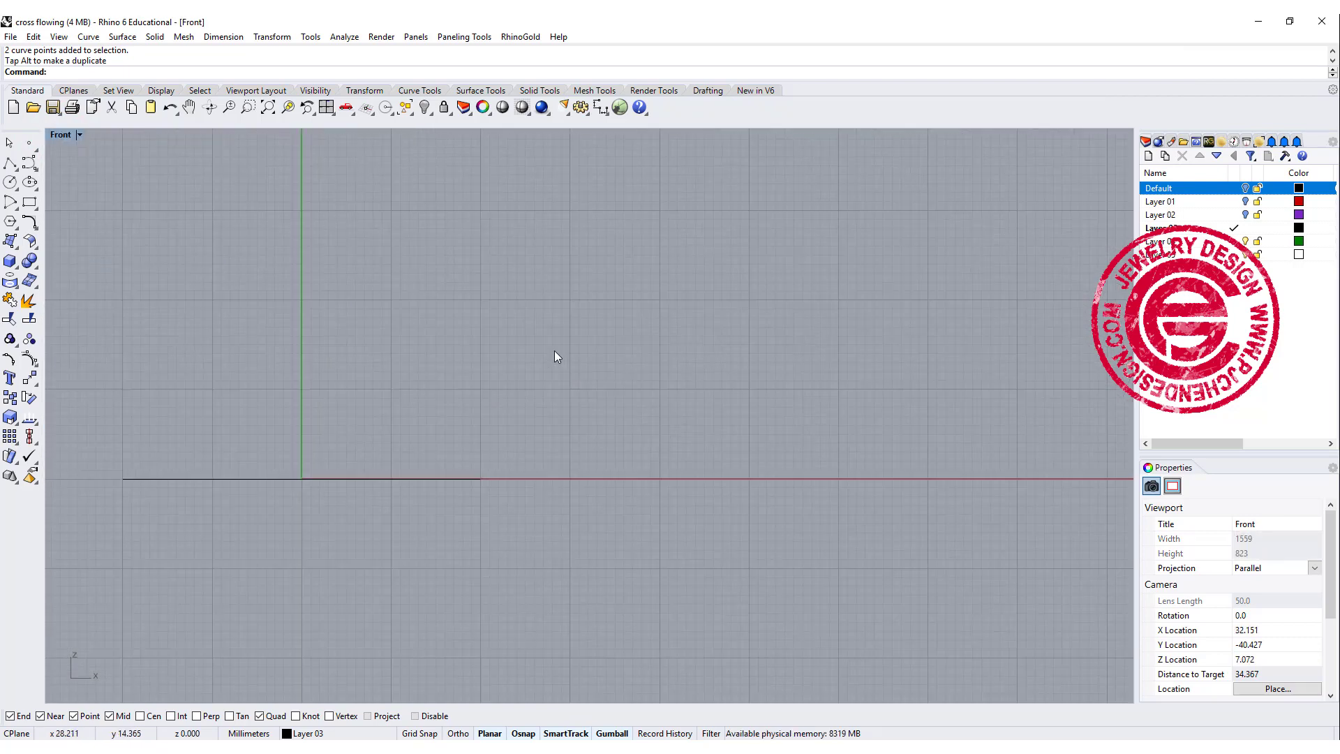
{"action": "left_click", "coordinate": [29, 202]}
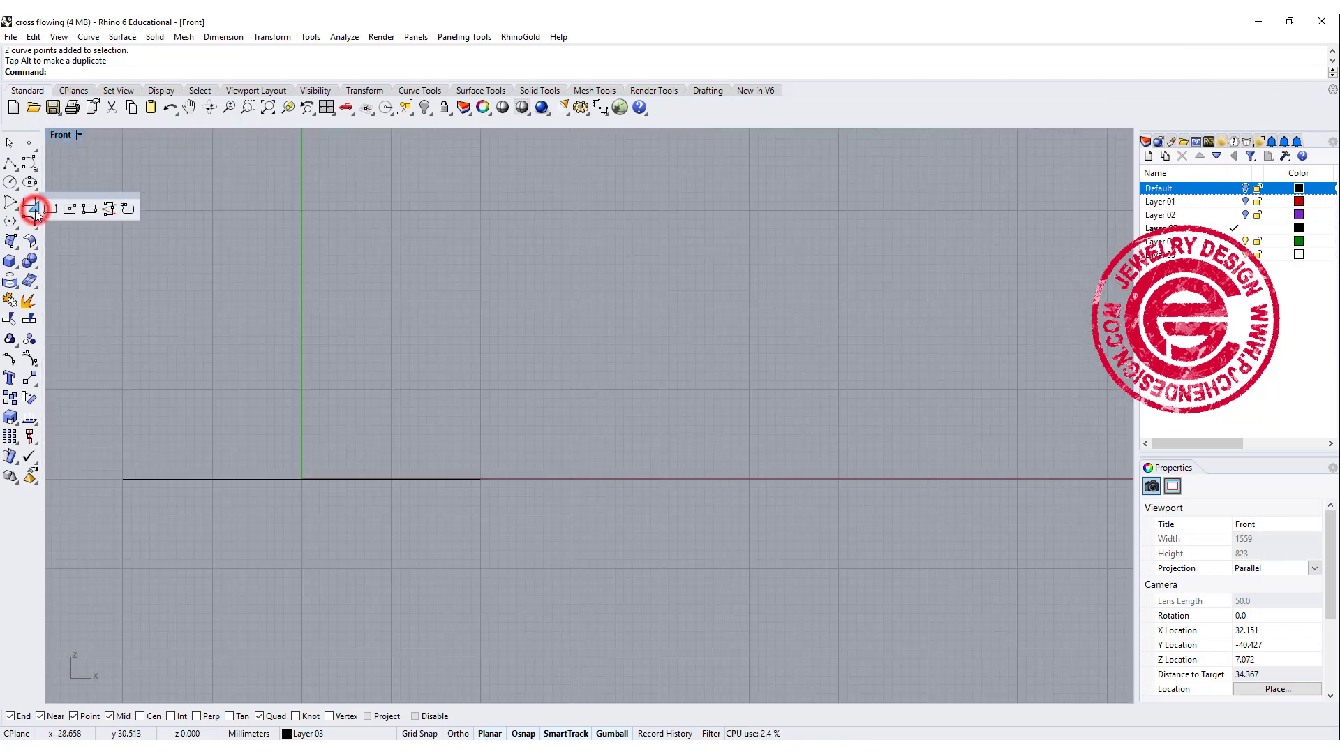
{"action": "left_click", "coordinate": [129, 210]}
{"action": "left_click", "coordinate": [650, 382]}
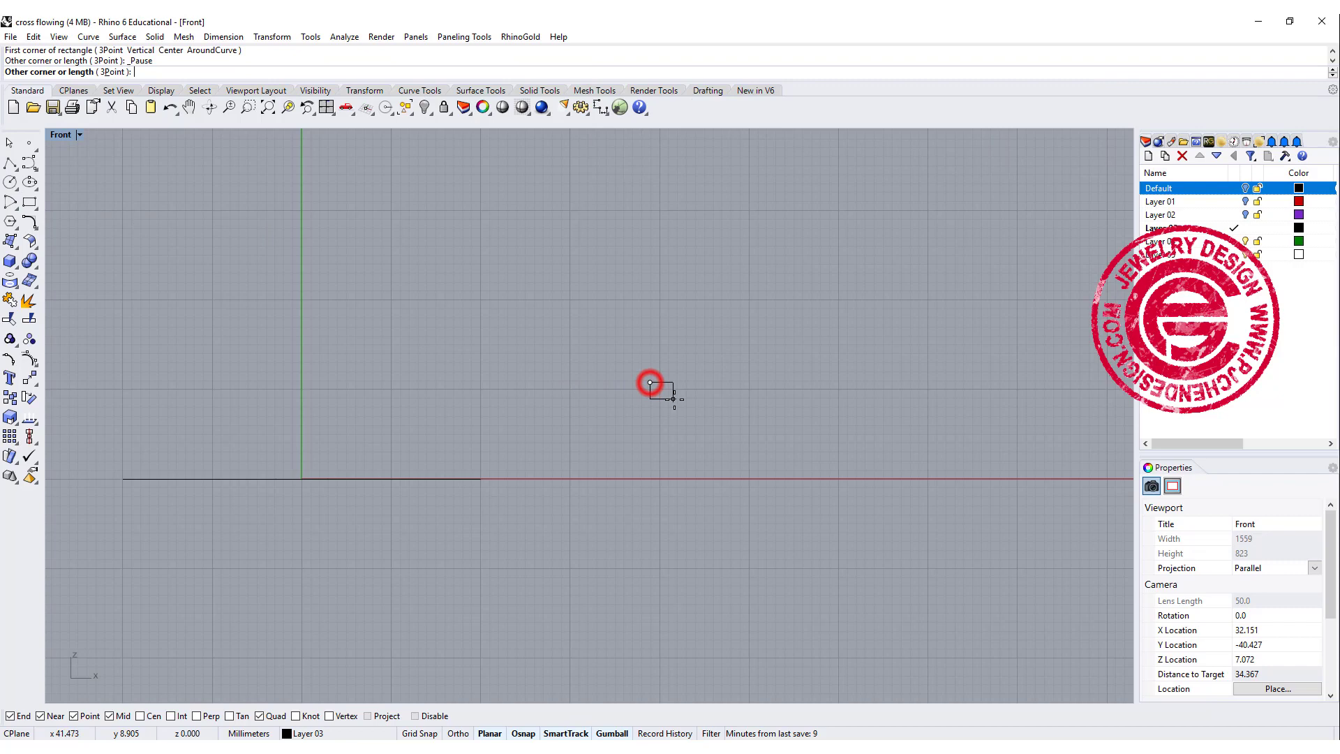
{"action": "scroll", "coordinate": [686, 418], "scroll_direction": "up", "scroll_amount": 8}
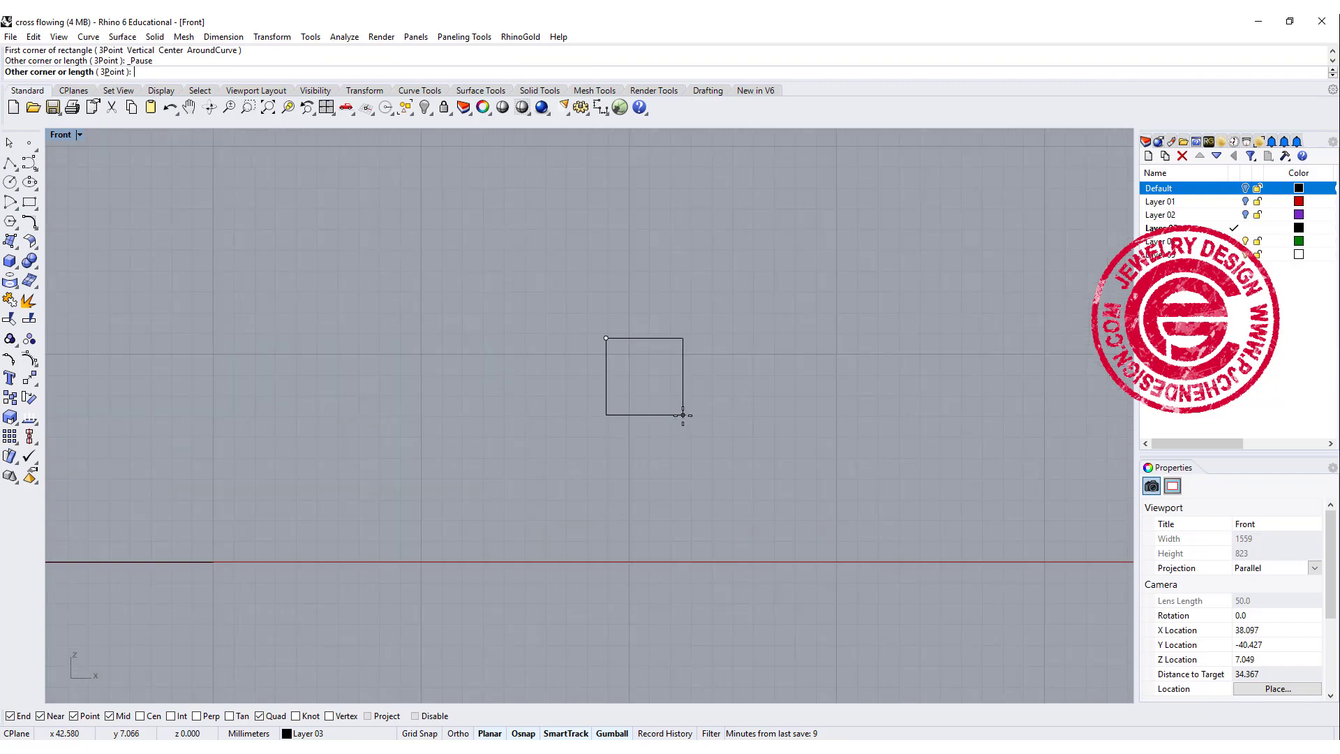
{"action": "left_click", "coordinate": [682, 409]}
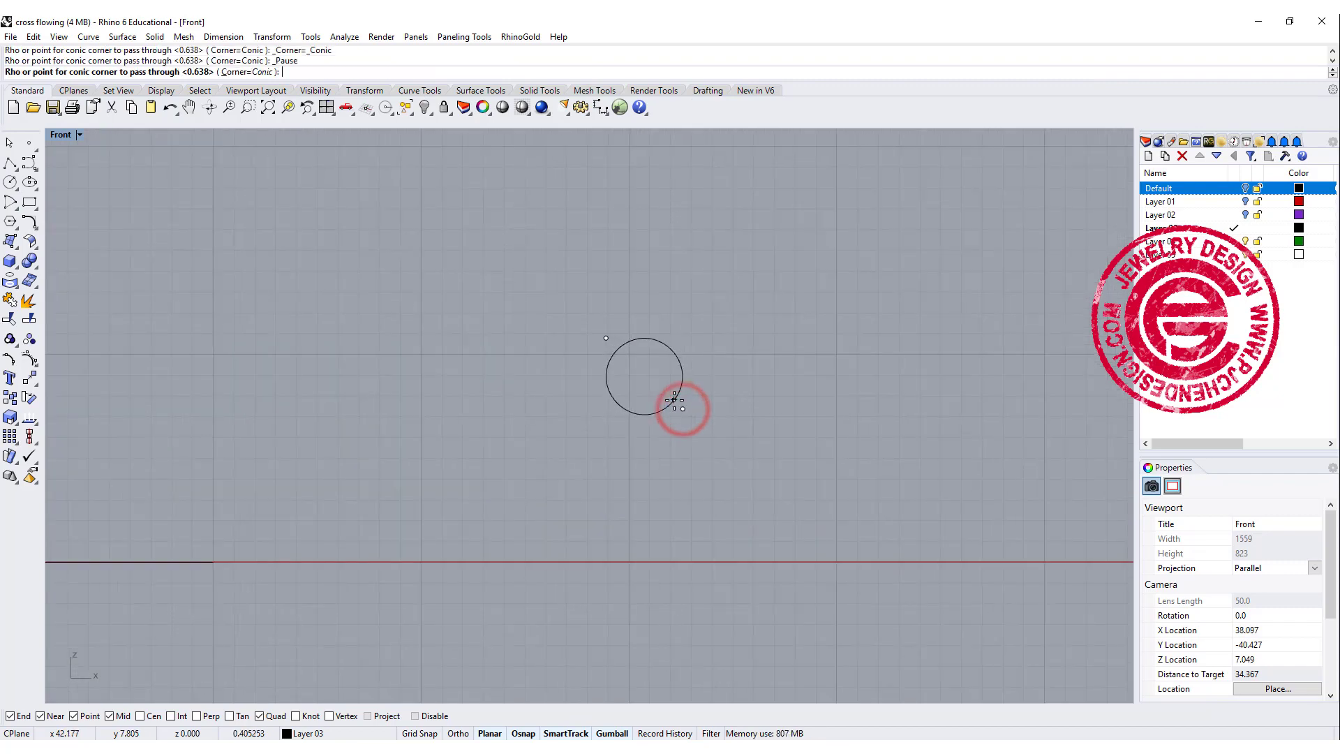
{"action": "left_click", "coordinate": [677, 410]}
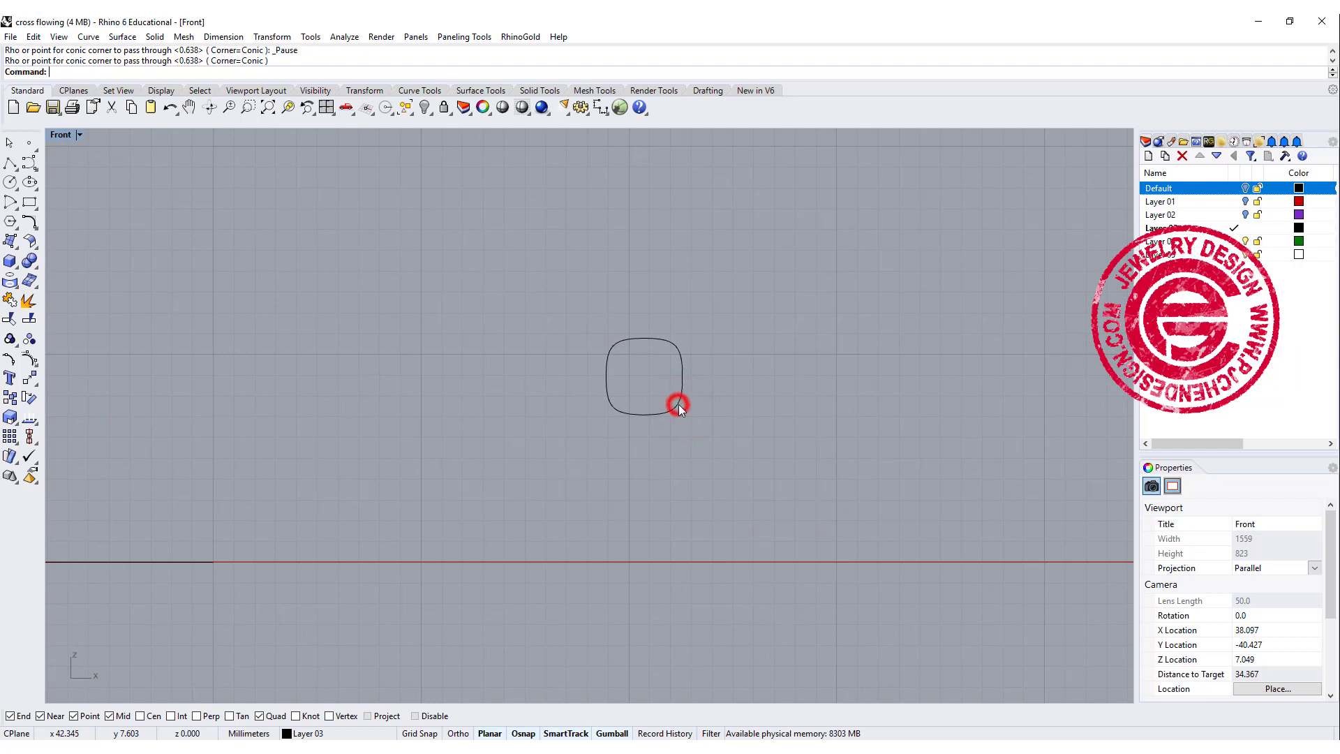
{"action": "left_click", "coordinate": [723, 439]}
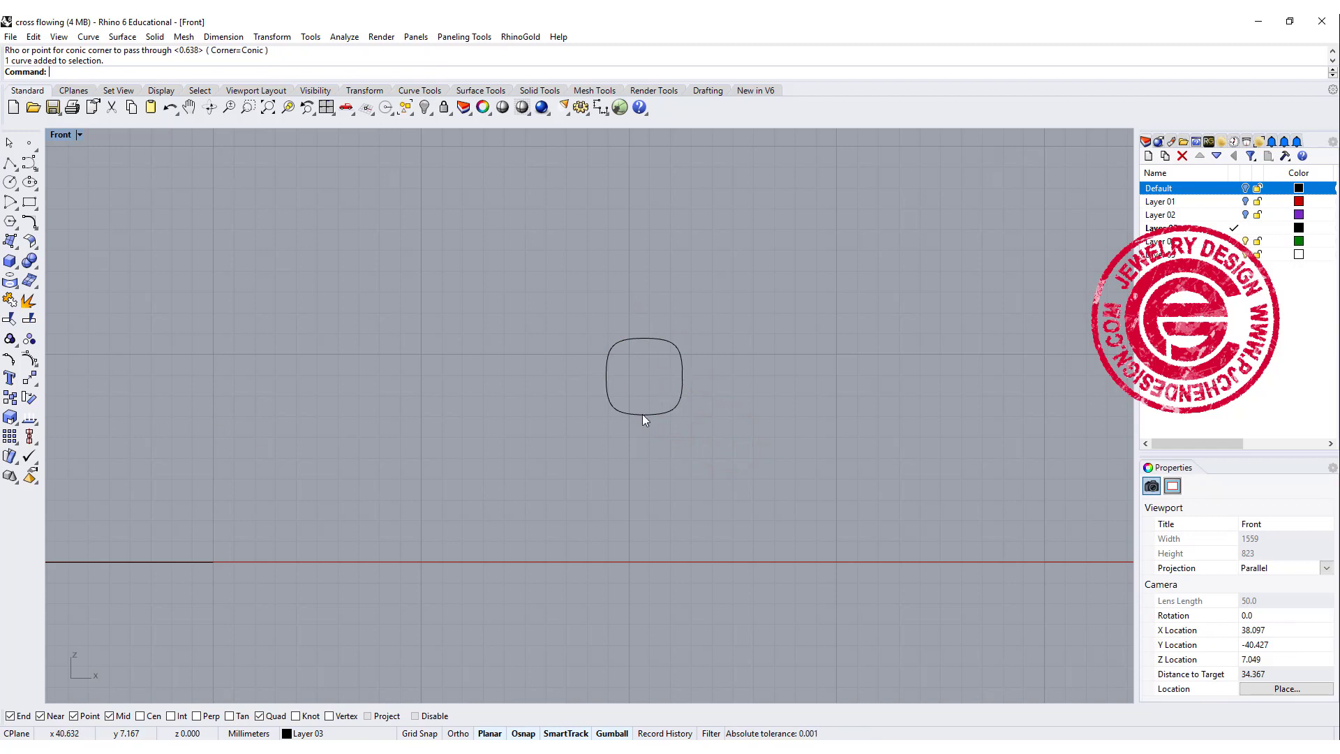
- Draw a vertical line between the rounded rectangle's upper and lower mid-edges and place a point at the line's midpoint
{"action": "left_click", "coordinate": [10, 162]}
{"action": "left_click", "coordinate": [643, 337]}
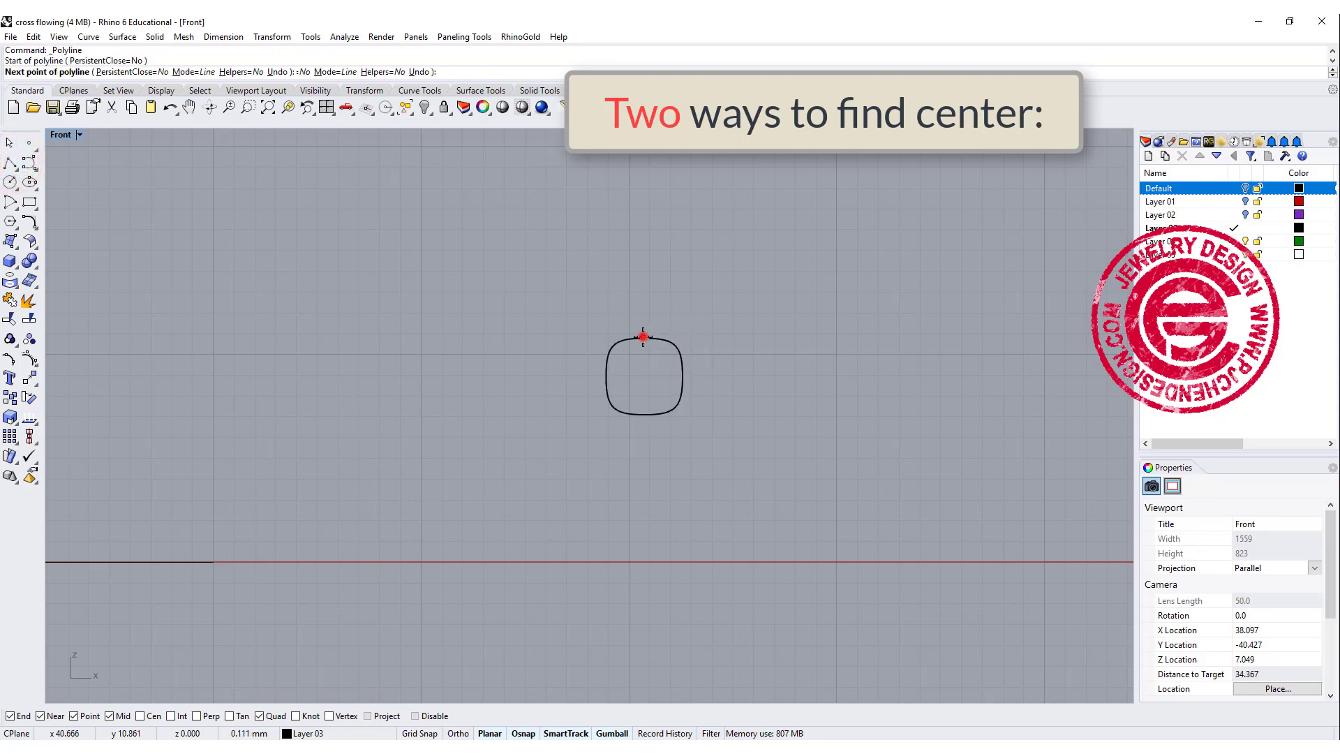
{"action": "left_click", "coordinate": [643, 414]}
{"action": "key", "text": "Return"}
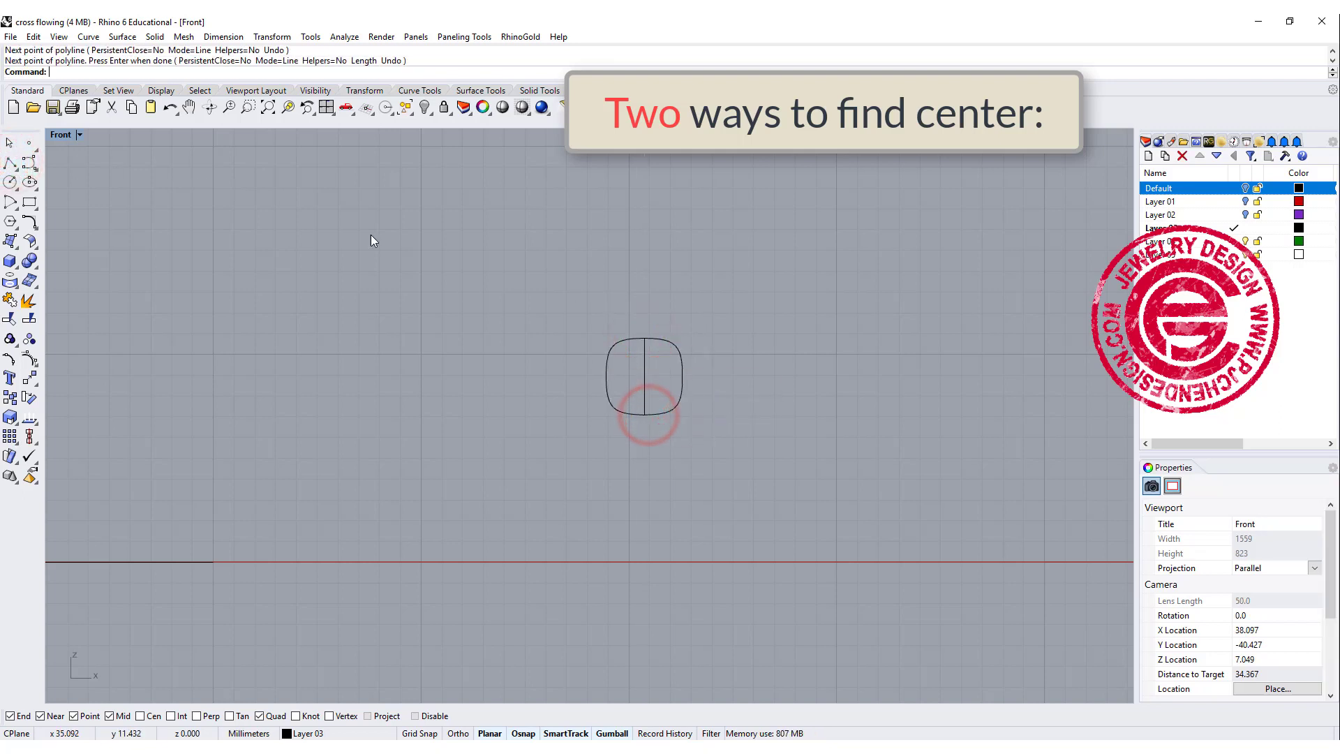
{"action": "left_click", "coordinate": [29, 142]}
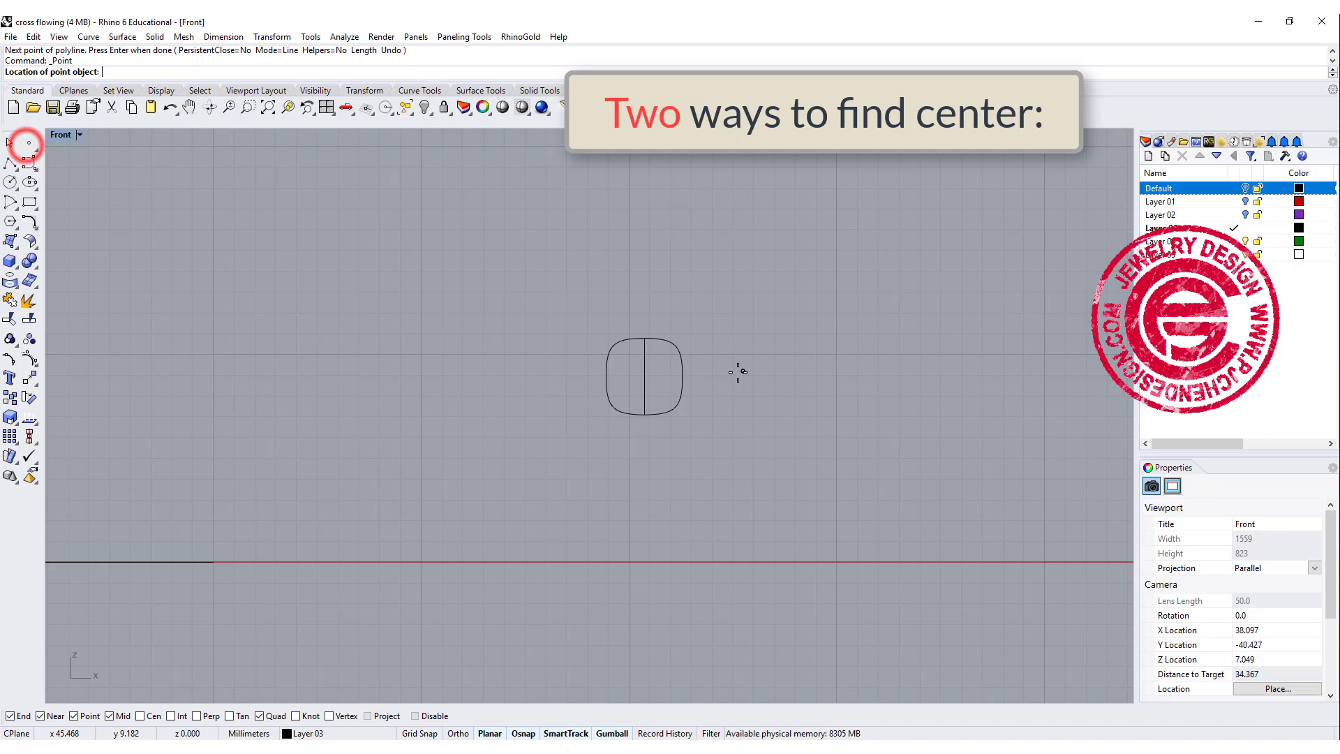
{"action": "left_click", "coordinate": [644, 377]}
{"action": "left_click", "coordinate": [781, 423]}
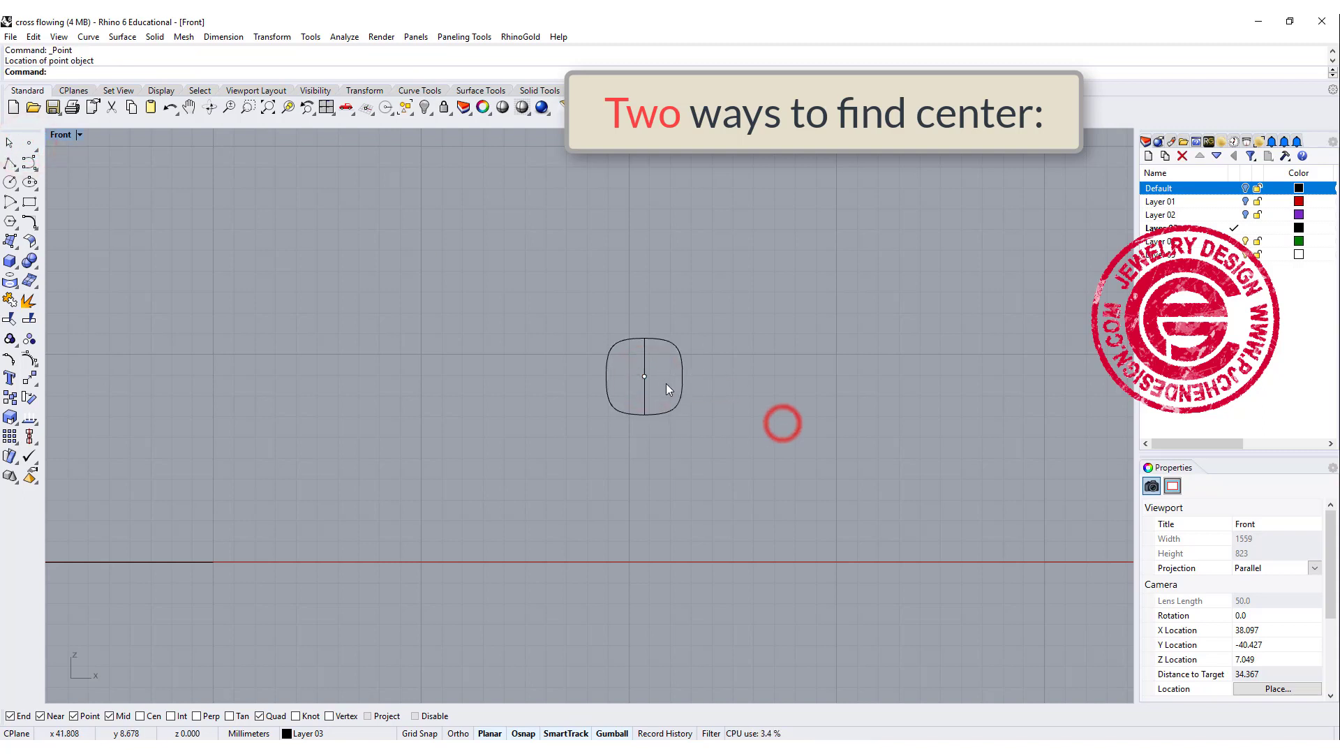
- Delete the vertical line with its midpoint, and mark the rounded rectangle's centre with an Area Centroid point
{"action": "left_click_drag", "start_coordinate": [666, 383], "coordinate": [632, 370]}
{"action": "key", "text": "Delete"}
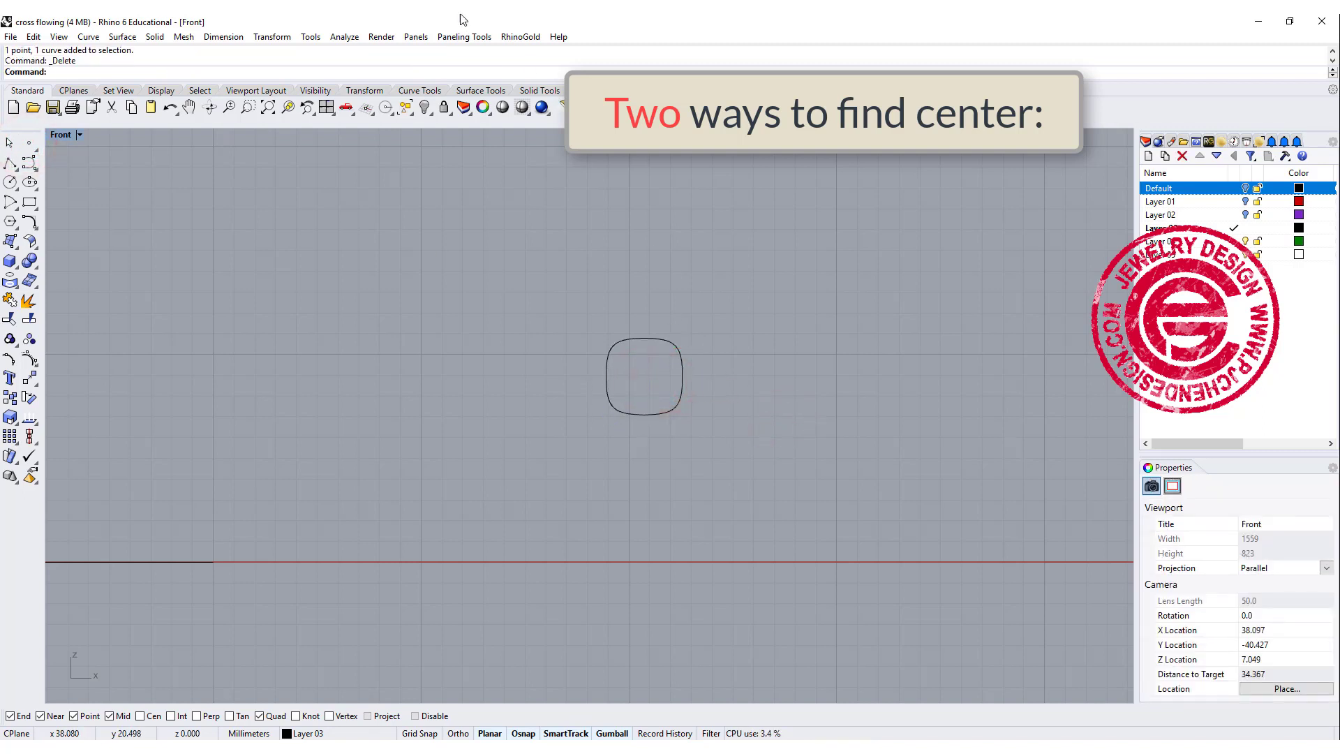
{"action": "left_click", "coordinate": [416, 36]}
{"action": "mouse_move", "coordinate": [342, 38]}
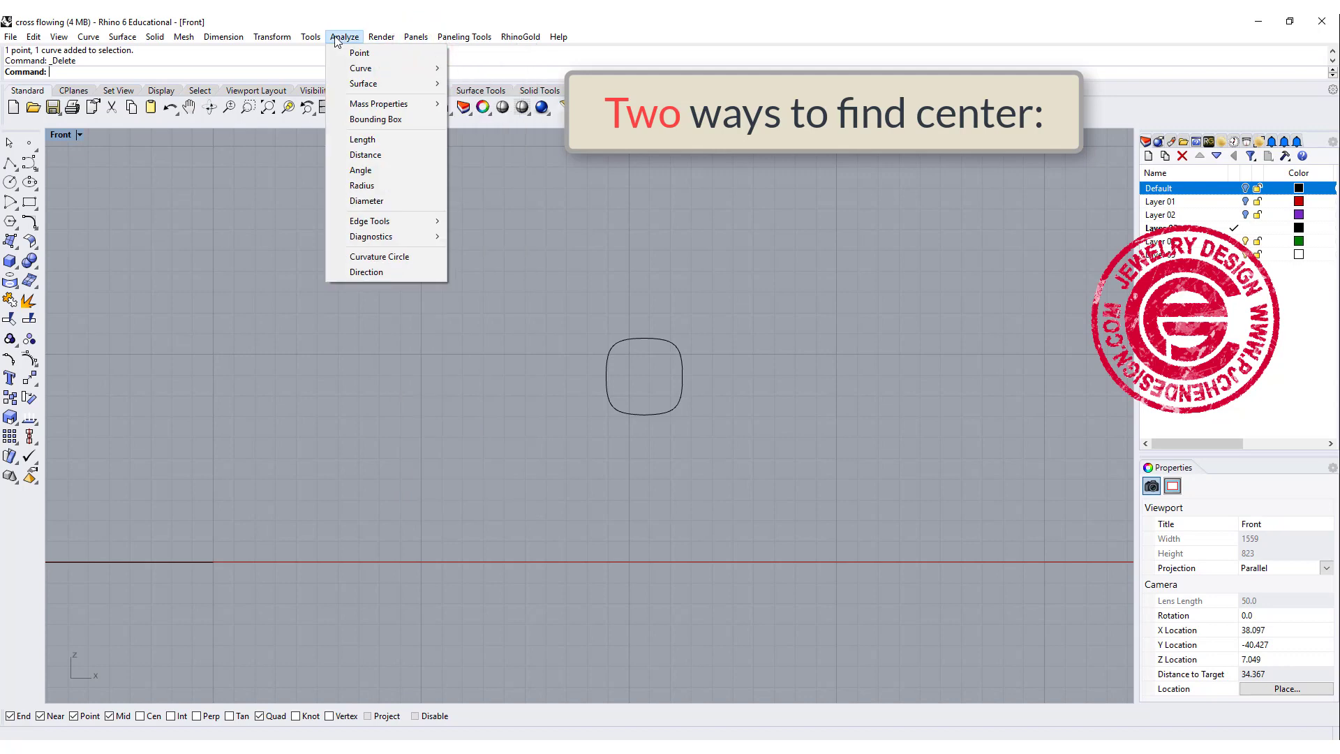
{"action": "mouse_move", "coordinate": [377, 104]}
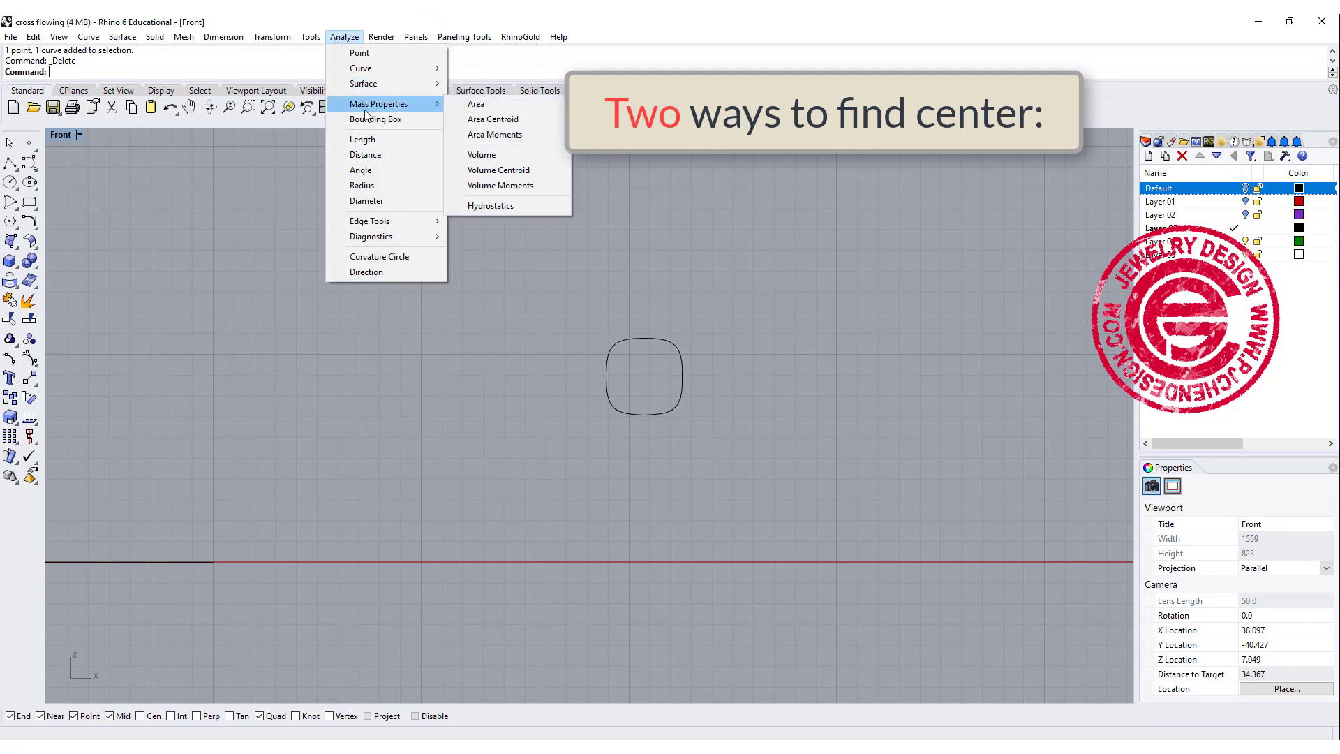
{"action": "left_click", "coordinate": [478, 120]}
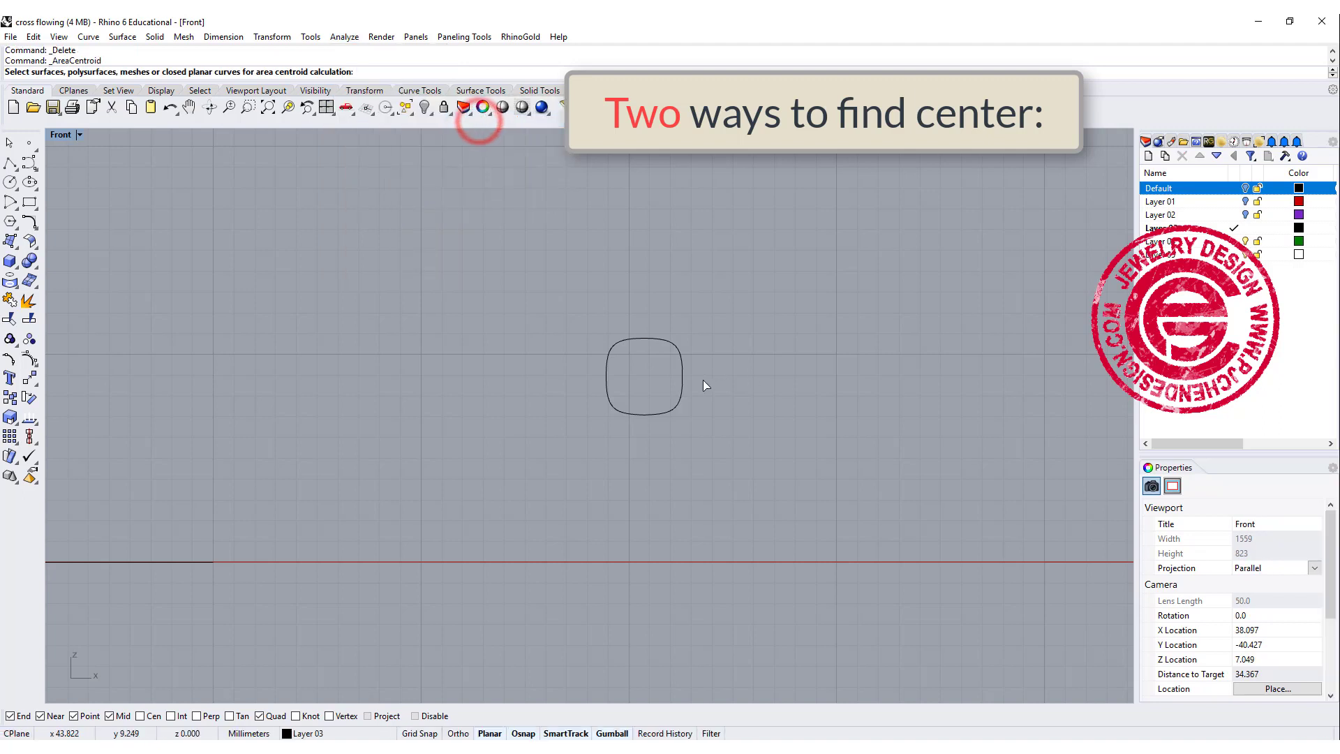
{"action": "left_click", "coordinate": [678, 399]}
{"action": "key", "text": "Return"}
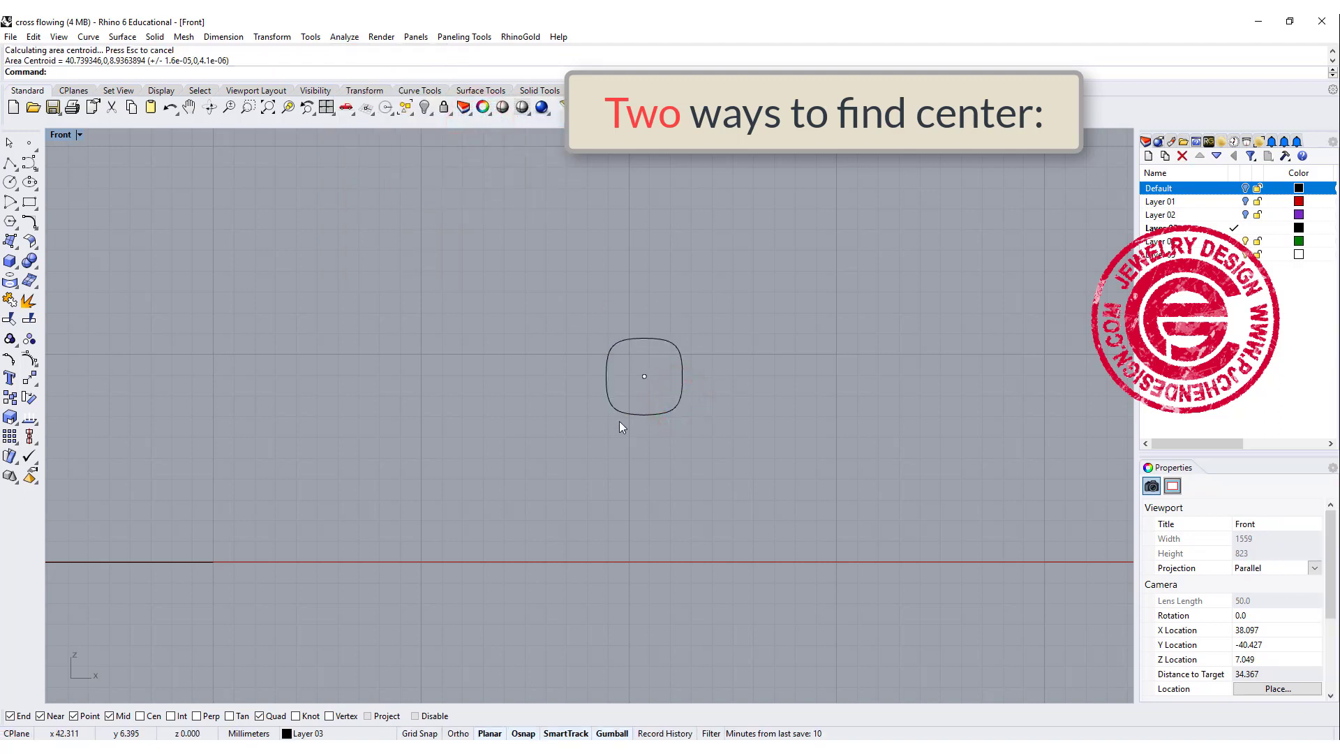
- Group the rounded rectangle with its centroid point
{"action": "left_click_drag", "start_coordinate": [769, 437], "coordinate": [614, 346]}
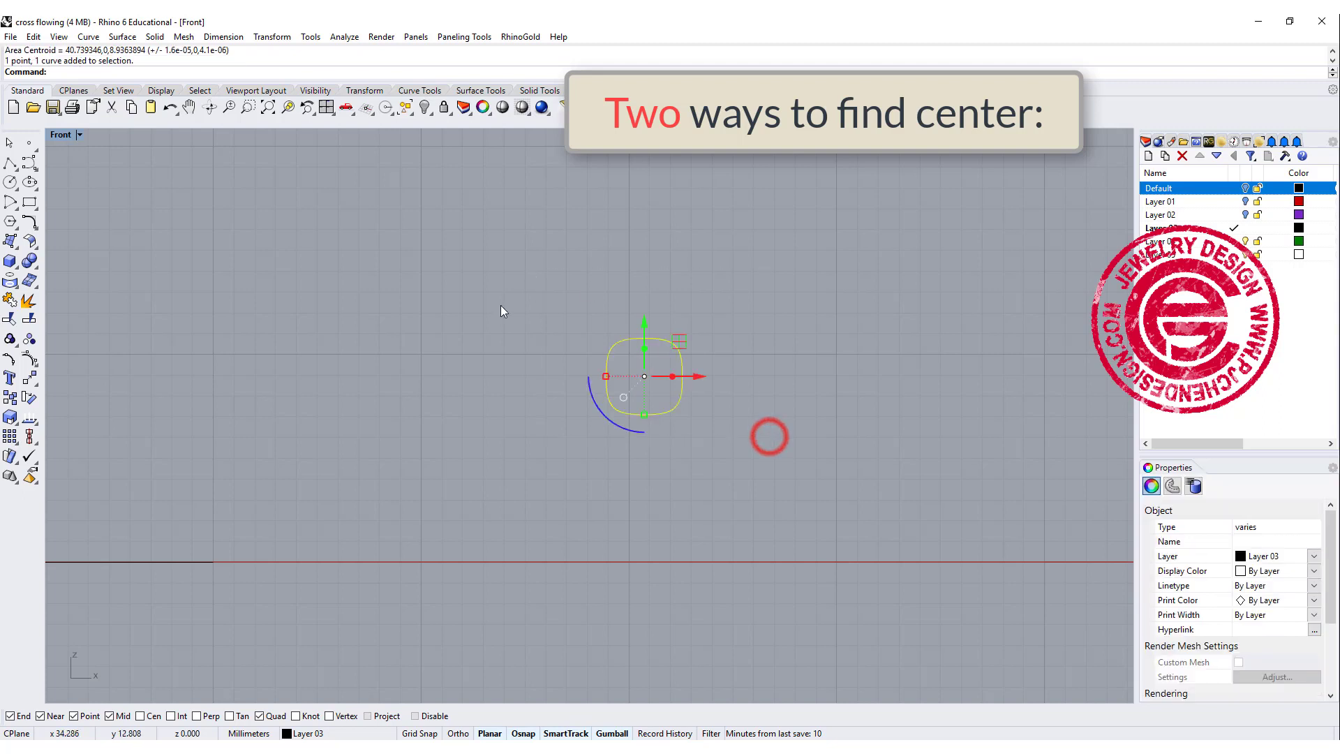
{"action": "left_click", "coordinate": [9, 338]}
{"action": "left_click", "coordinate": [660, 422]}
{"action": "left_click_drag", "start_coordinate": [741, 396], "coordinate": [626, 360]}
{"action": "left_click", "coordinate": [827, 399]}
- Duplicate the grouped cross-section horizontally beside the original and scale the copy uniformly down to about 2.4 mm across
{"action": "right_click_drag", "start_coordinate": [743, 405], "coordinate": [638, 411]}
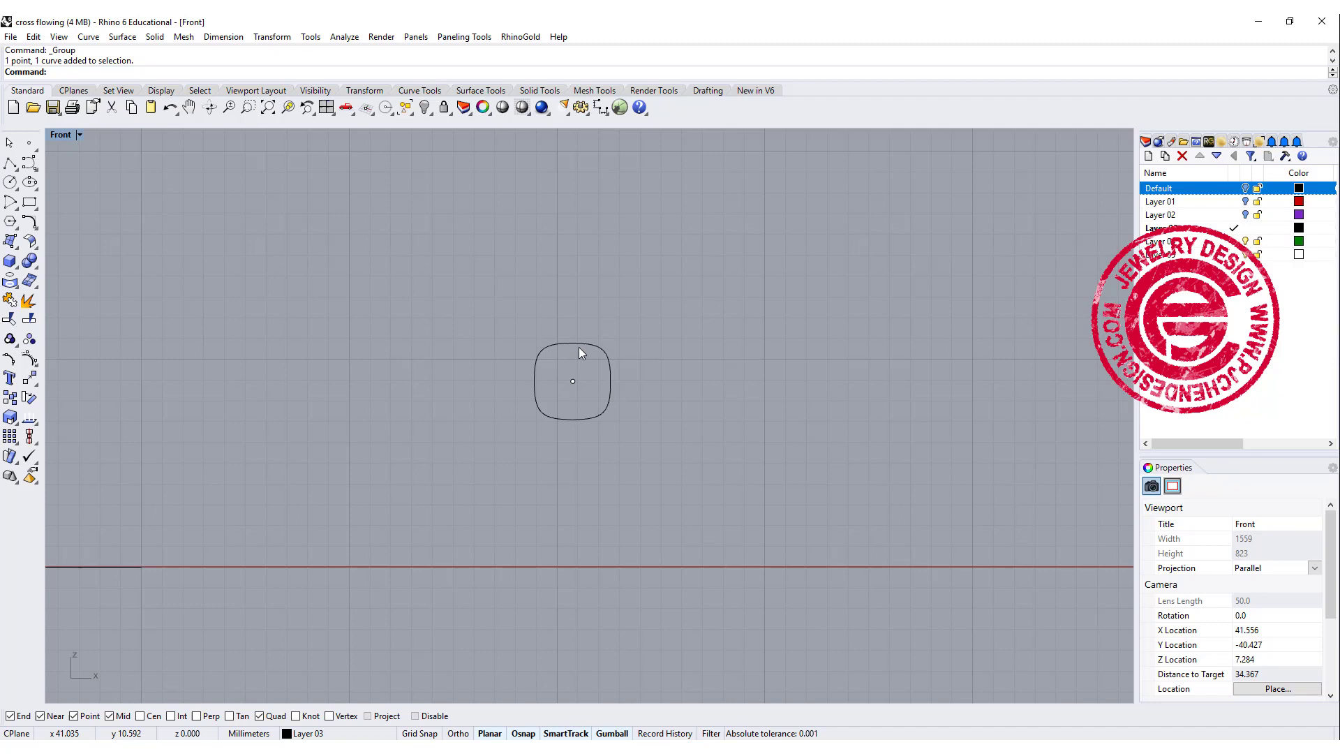
{"action": "left_click_drag", "start_coordinate": [675, 418], "coordinate": [512, 362]}
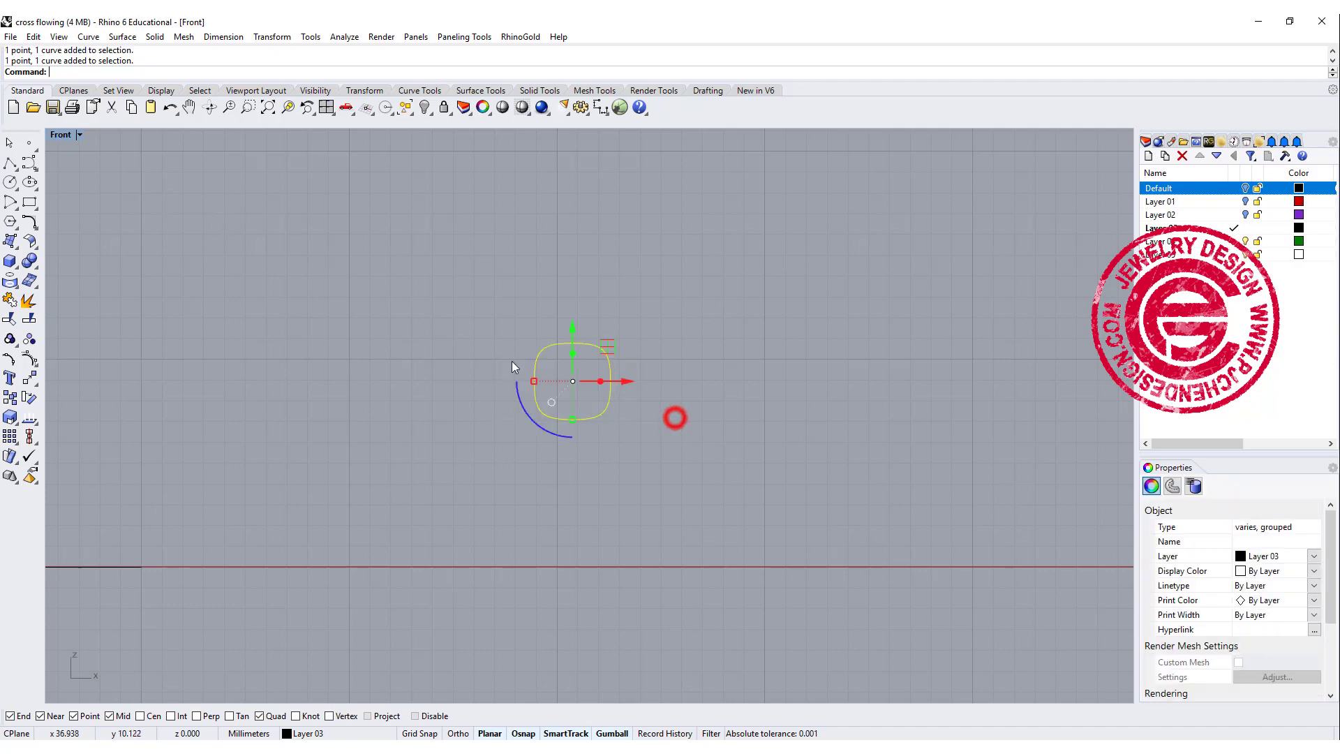
{"action": "left_click_drag", "start_coordinate": [629, 381], "coordinate": [681, 409]}
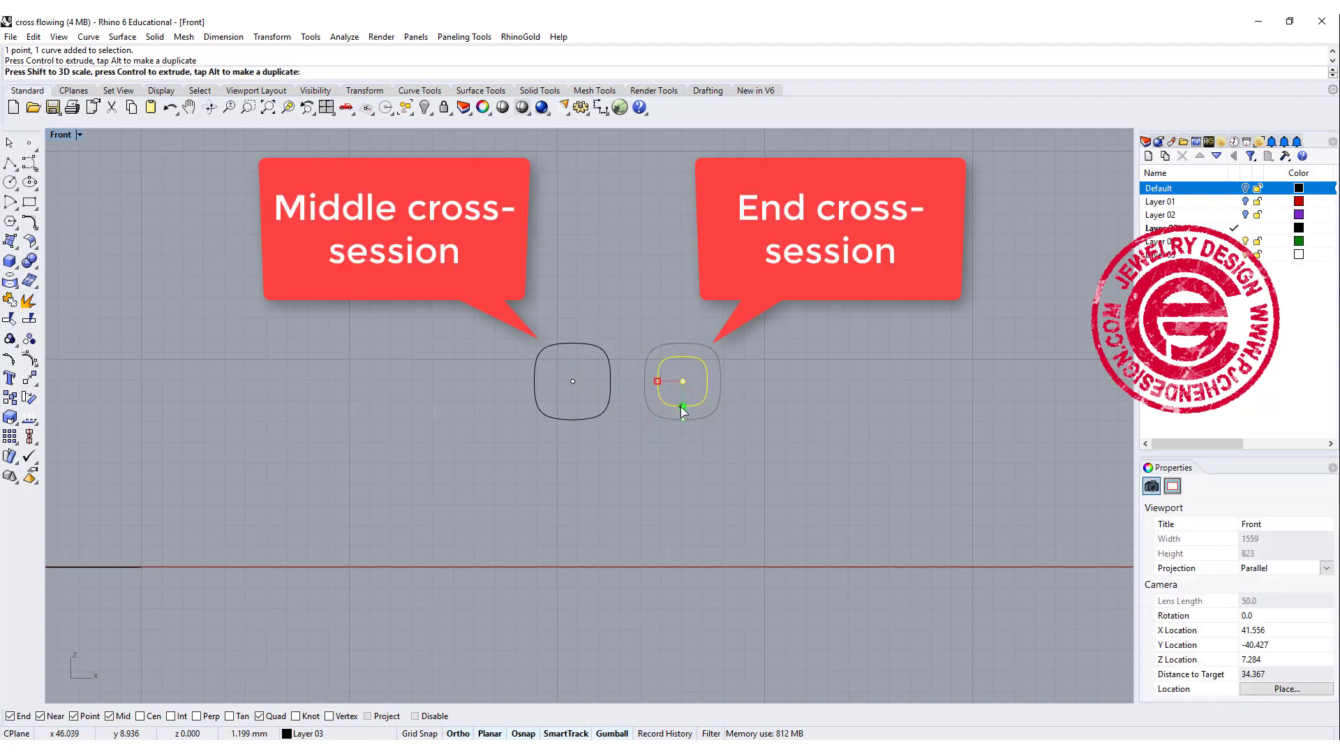
{"action": "left_click_drag", "start_coordinate": [682, 405], "coordinate": [681, 406]}
{"action": "left_click", "coordinate": [789, 434]}
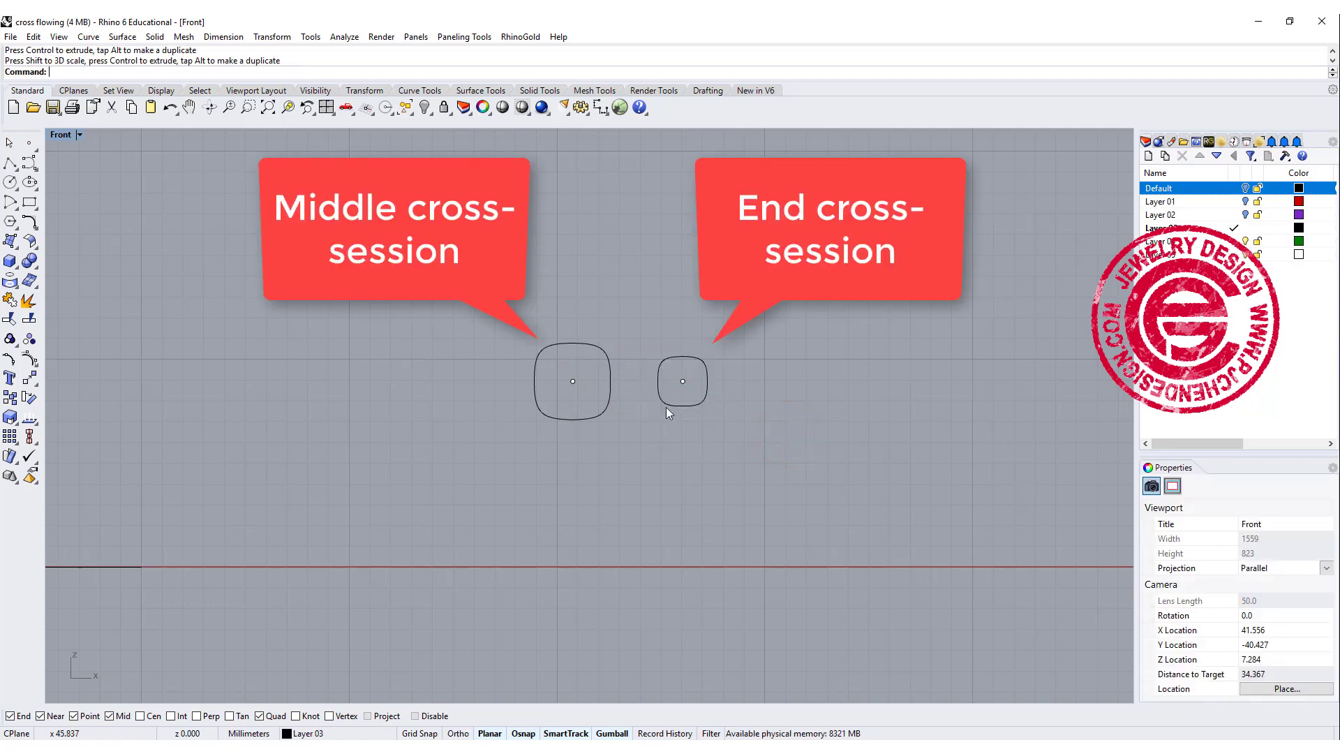
- Copy the smaller cross-section from its centre point to the right, left, upper and lower tips of the cross outline
{"action": "double_click", "coordinate": [60, 135]}
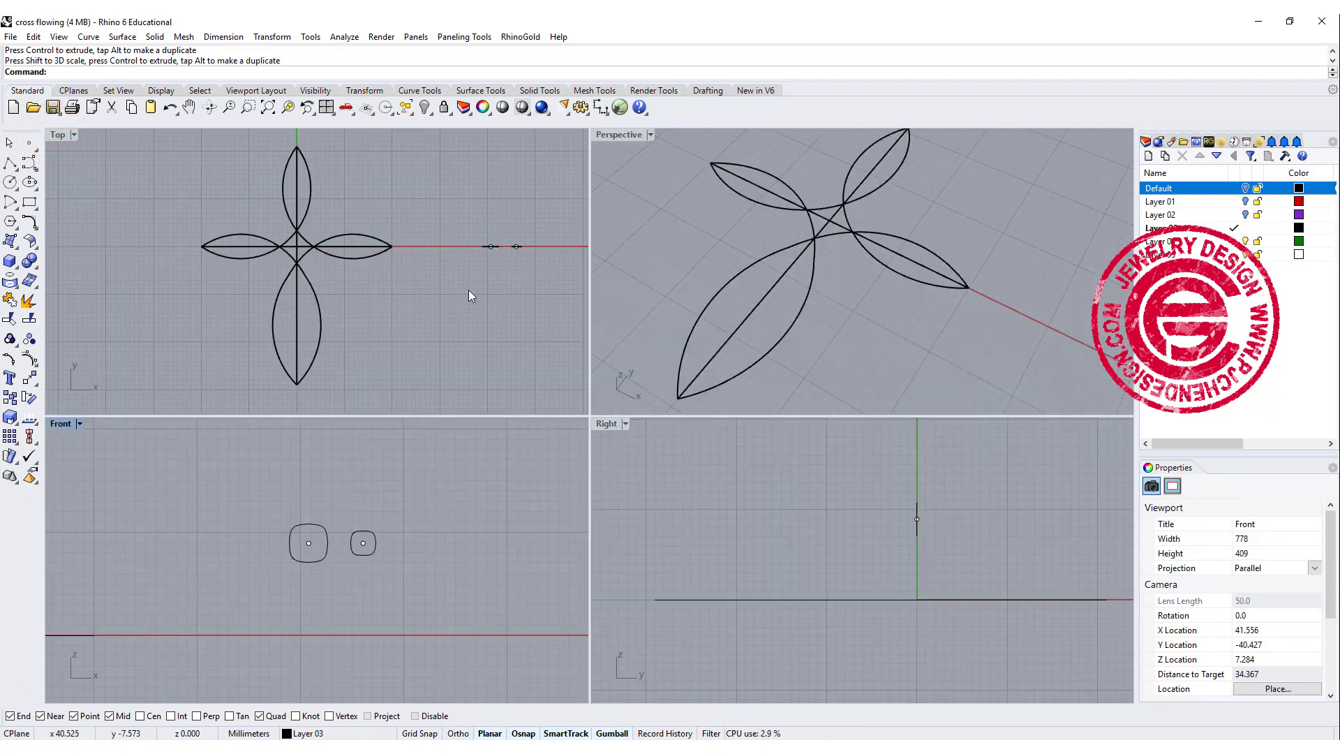
{"action": "left_click", "coordinate": [10, 398]}
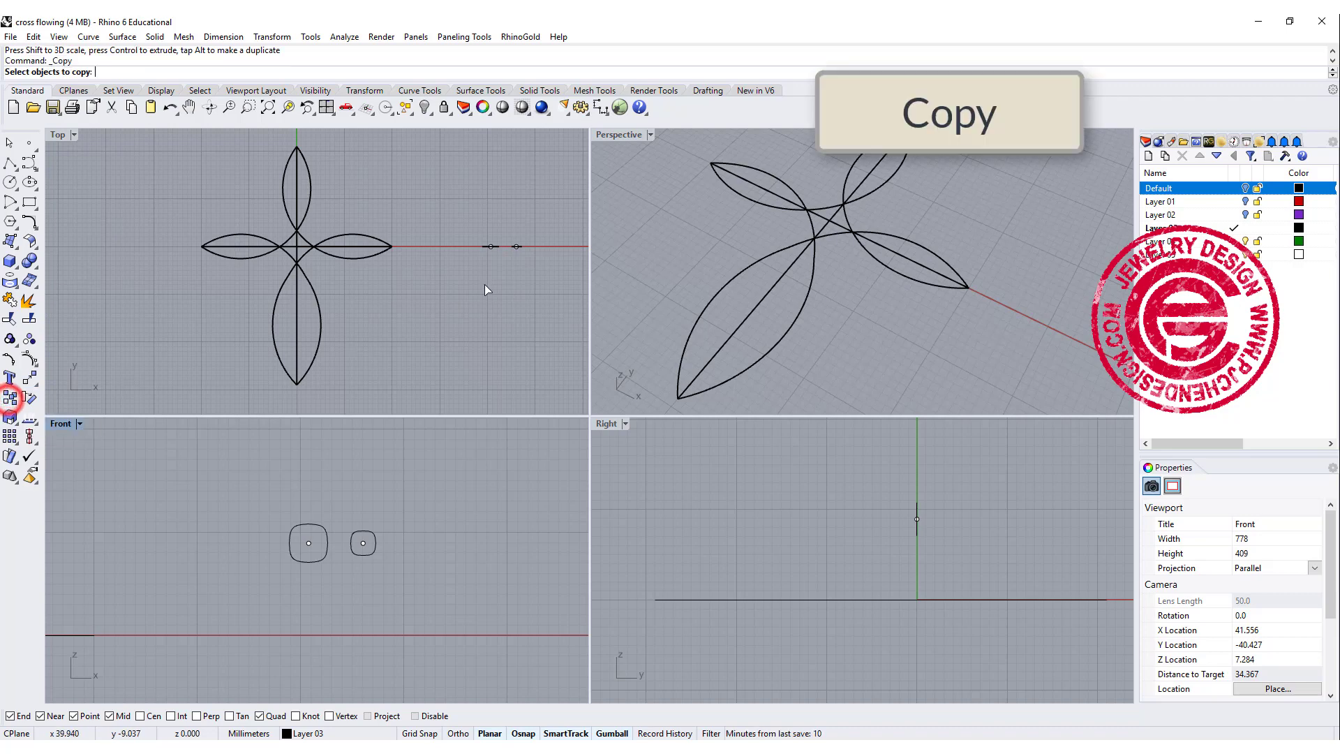
{"action": "left_click", "coordinate": [514, 232]}
{"action": "scroll", "coordinate": [518, 257], "scroll_direction": "up", "scroll_amount": 4}
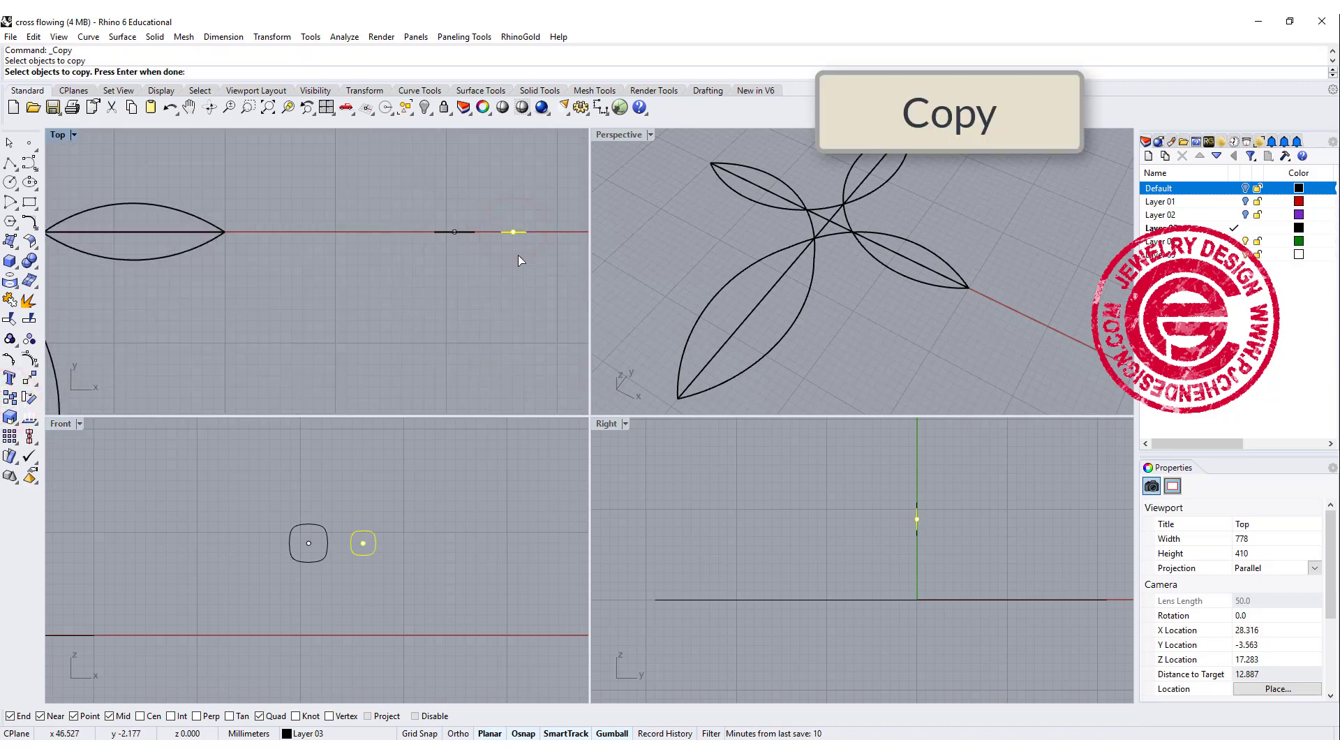
{"action": "key", "text": "Return"}
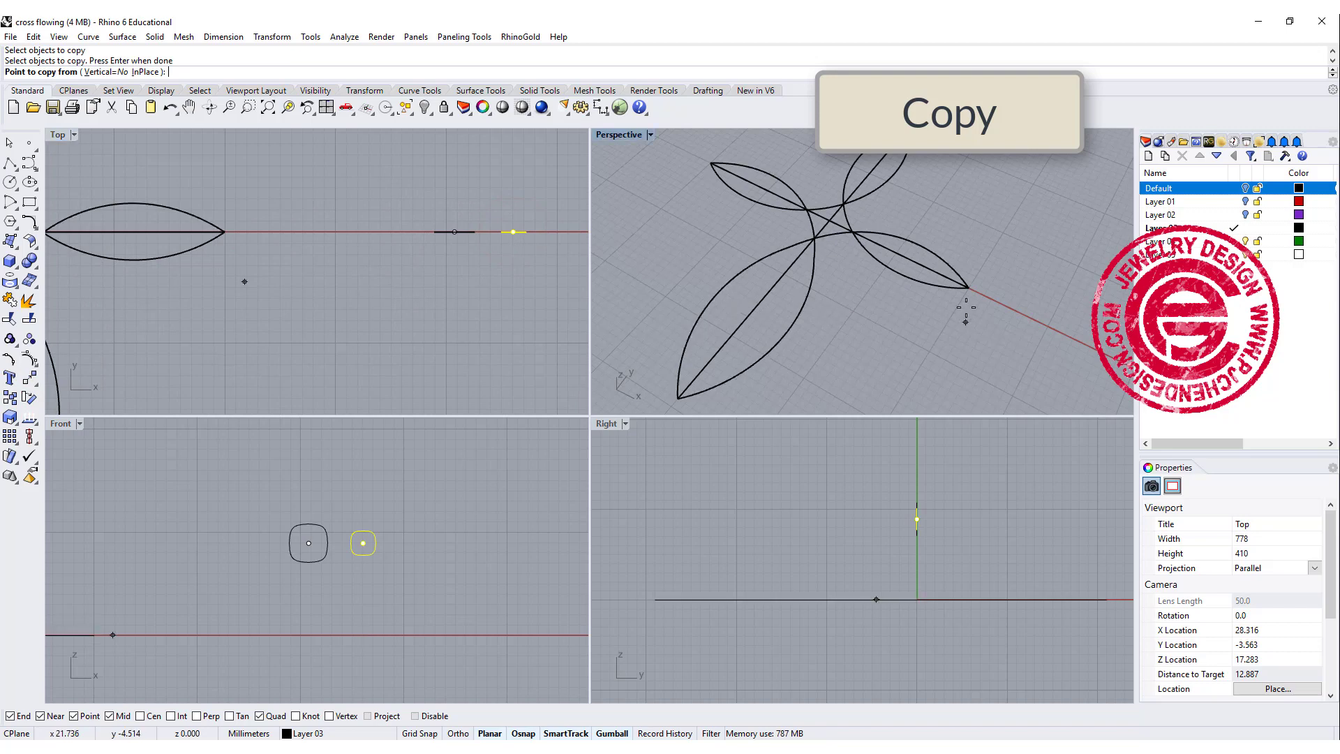
{"action": "scroll", "coordinate": [964, 306], "scroll_direction": "up", "scroll_amount": 5}
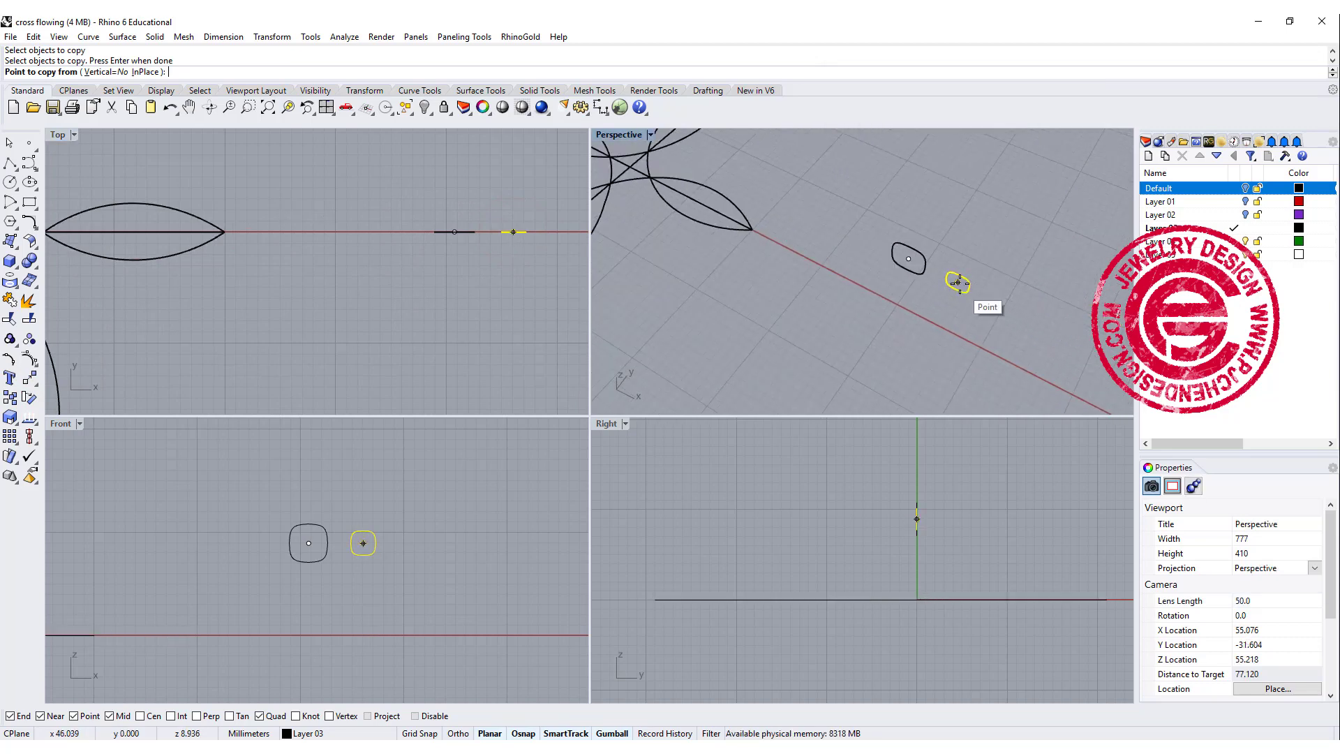
{"action": "left_click", "coordinate": [960, 283]}
{"action": "scroll", "coordinate": [446, 263], "scroll_direction": "down", "scroll_amount": 3}
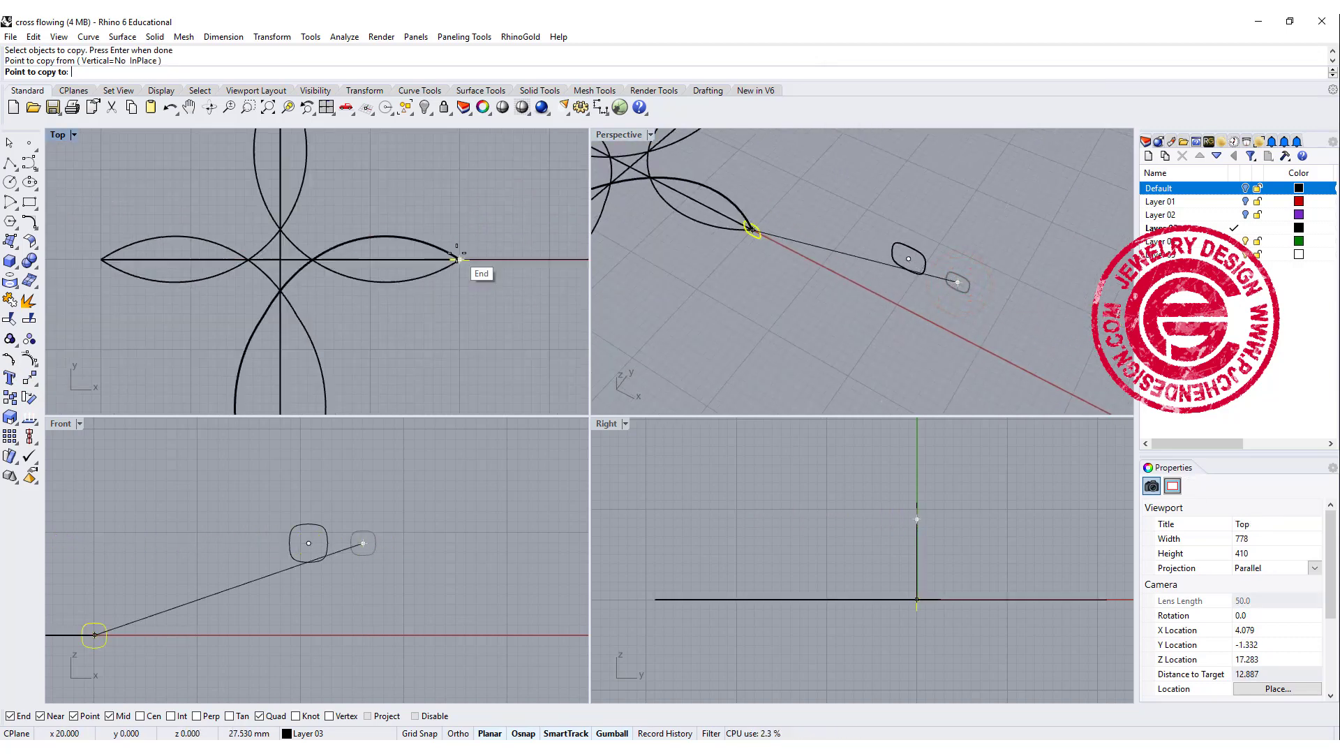
{"action": "left_click", "coordinate": [457, 253]}
{"action": "left_click", "coordinate": [102, 259]}
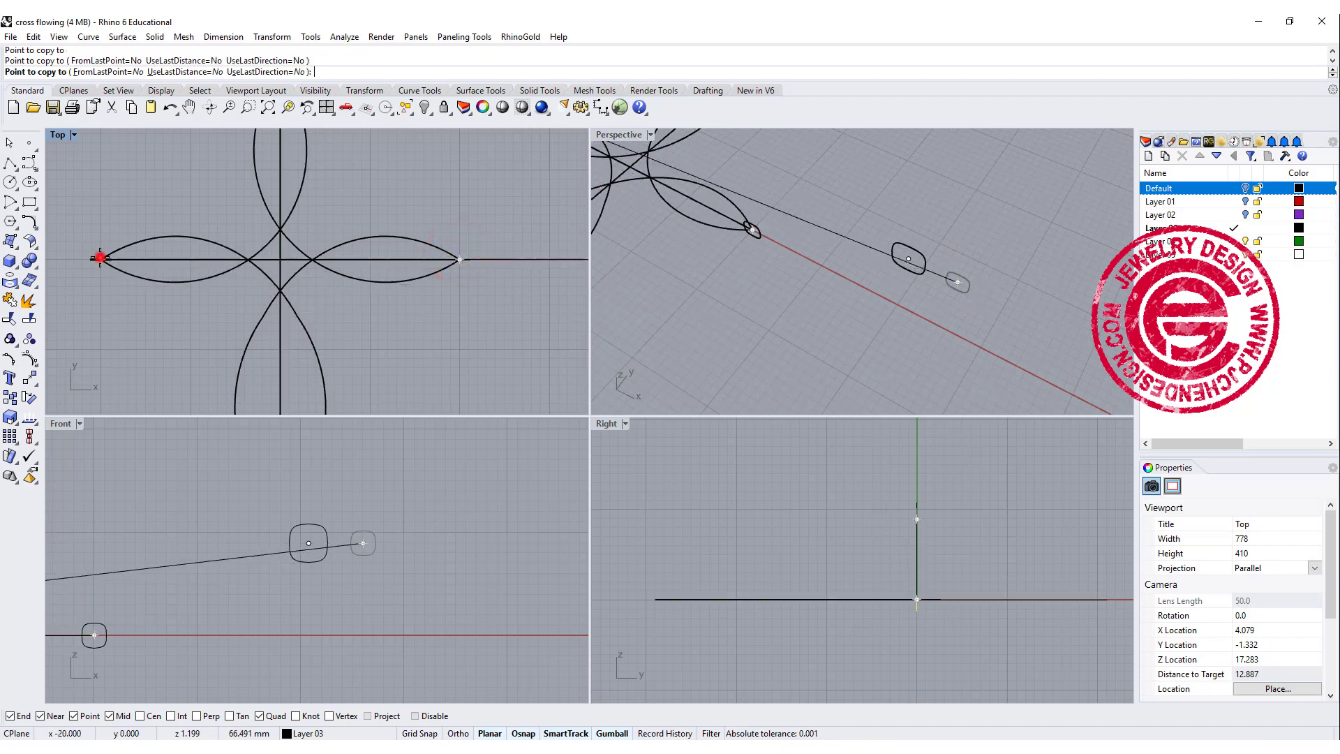
{"action": "right_click_drag", "start_coordinate": [266, 207], "coordinate": [304, 211]}
{"action": "left_click", "coordinate": [297, 184]}
{"action": "scroll", "coordinate": [309, 246], "scroll_direction": "down", "scroll_amount": 4}
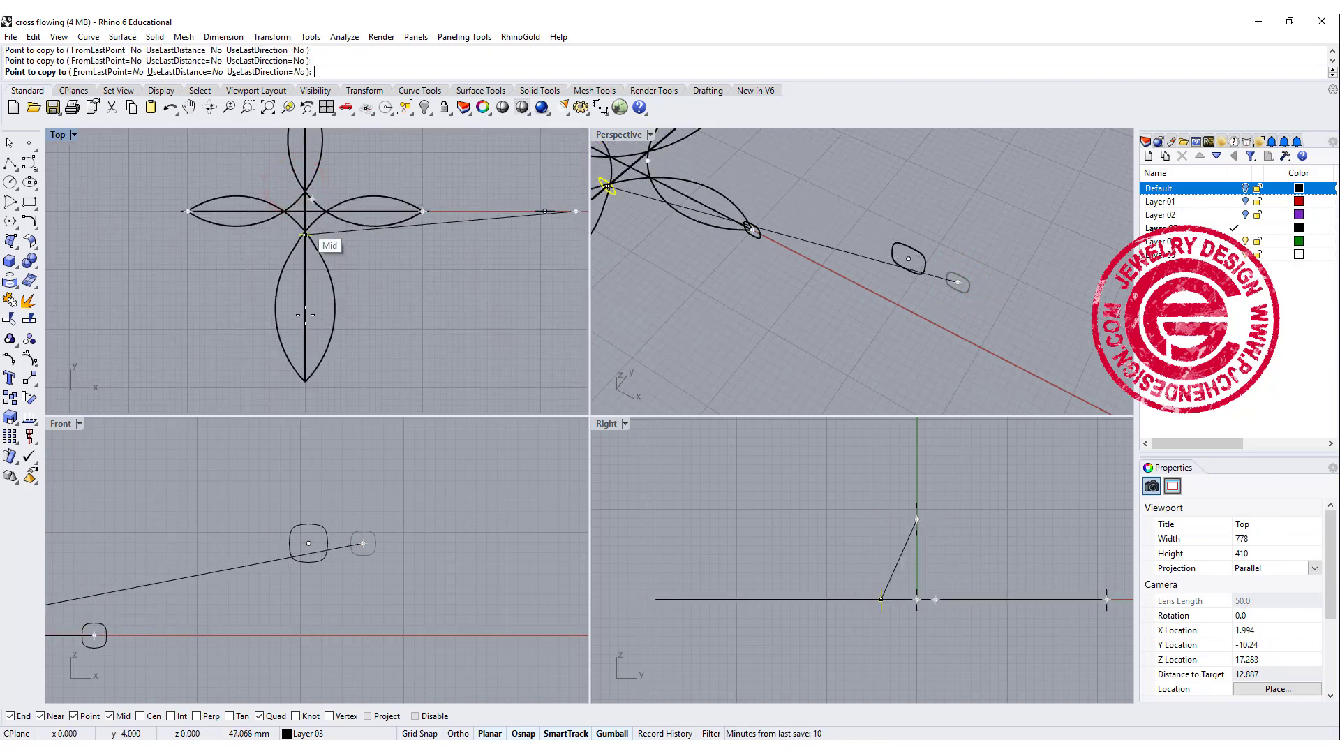
{"action": "left_click", "coordinate": [305, 380]}
{"action": "key", "text": "Return"}
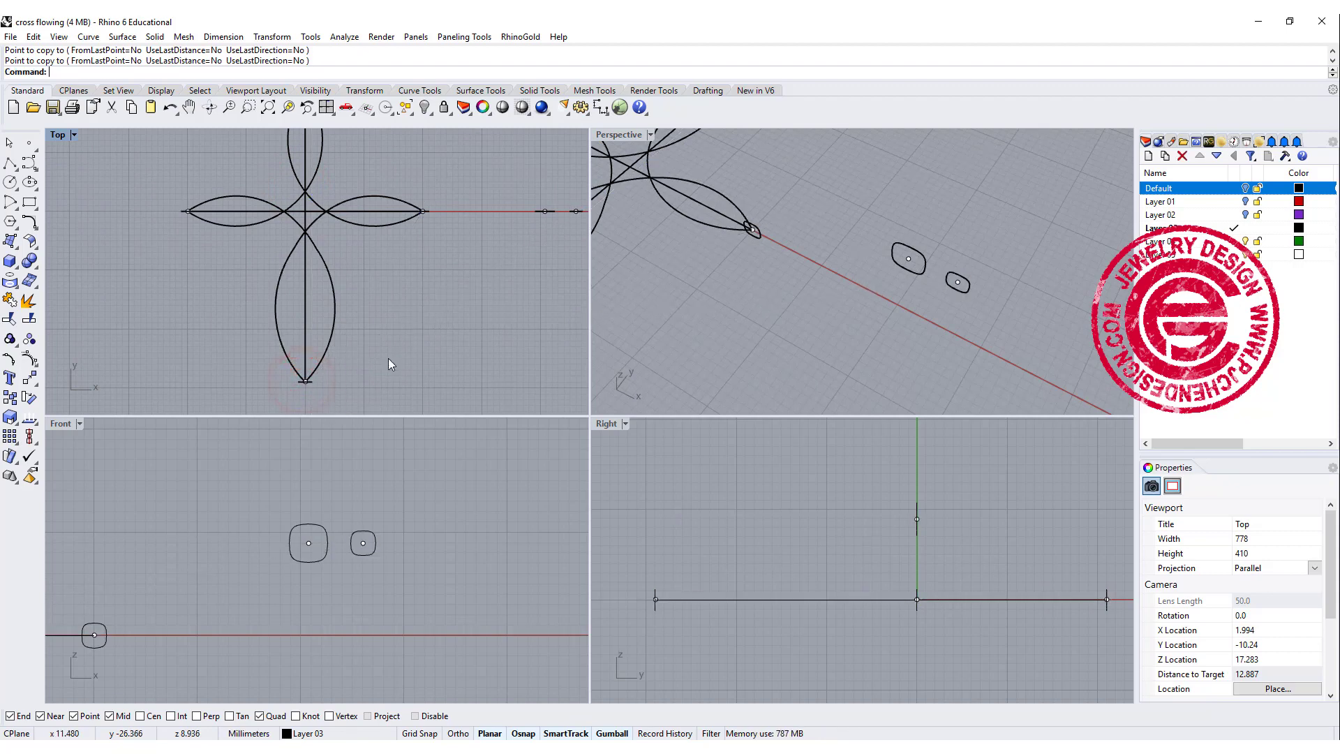
- Copy the larger cross-section from its centre point onto the four arcs around the cross's centre, two above and two below the crossing
{"action": "double_click", "coordinate": [57, 134]}
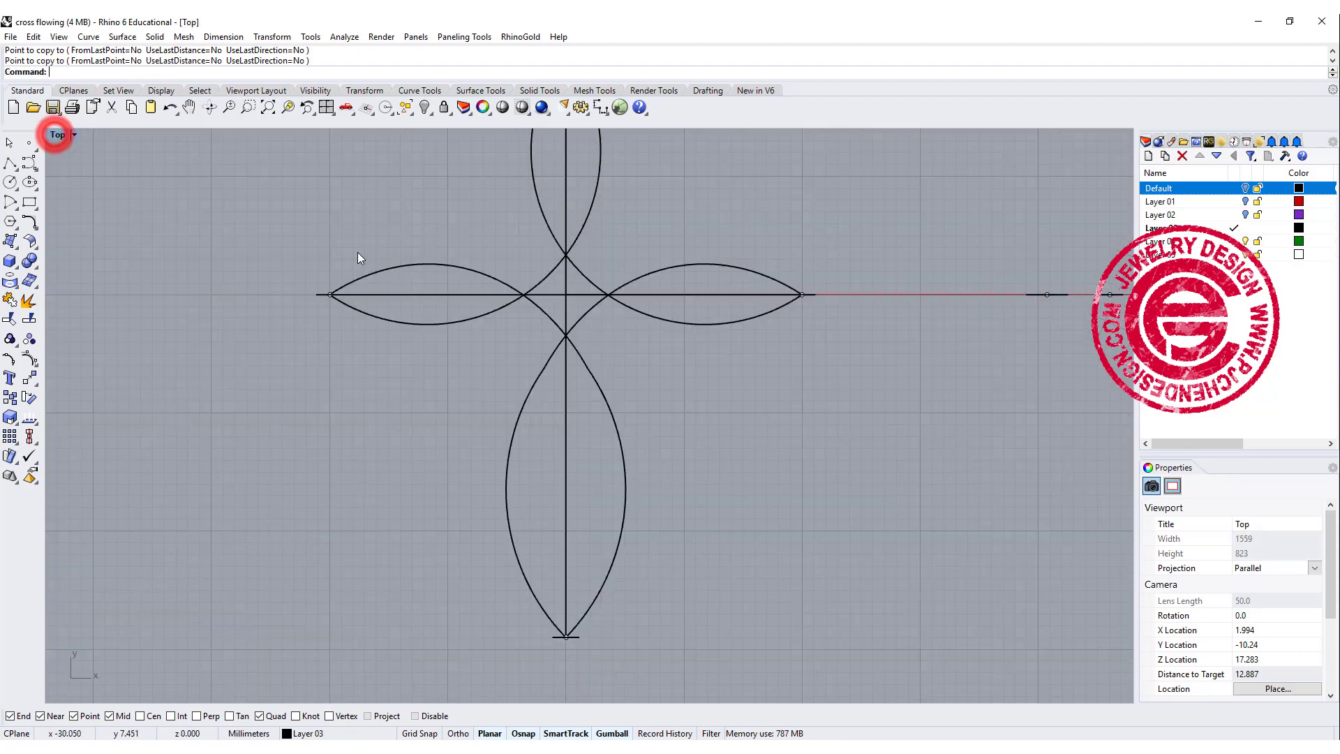
{"action": "scroll", "coordinate": [558, 262], "scroll_direction": "down", "scroll_amount": 3}
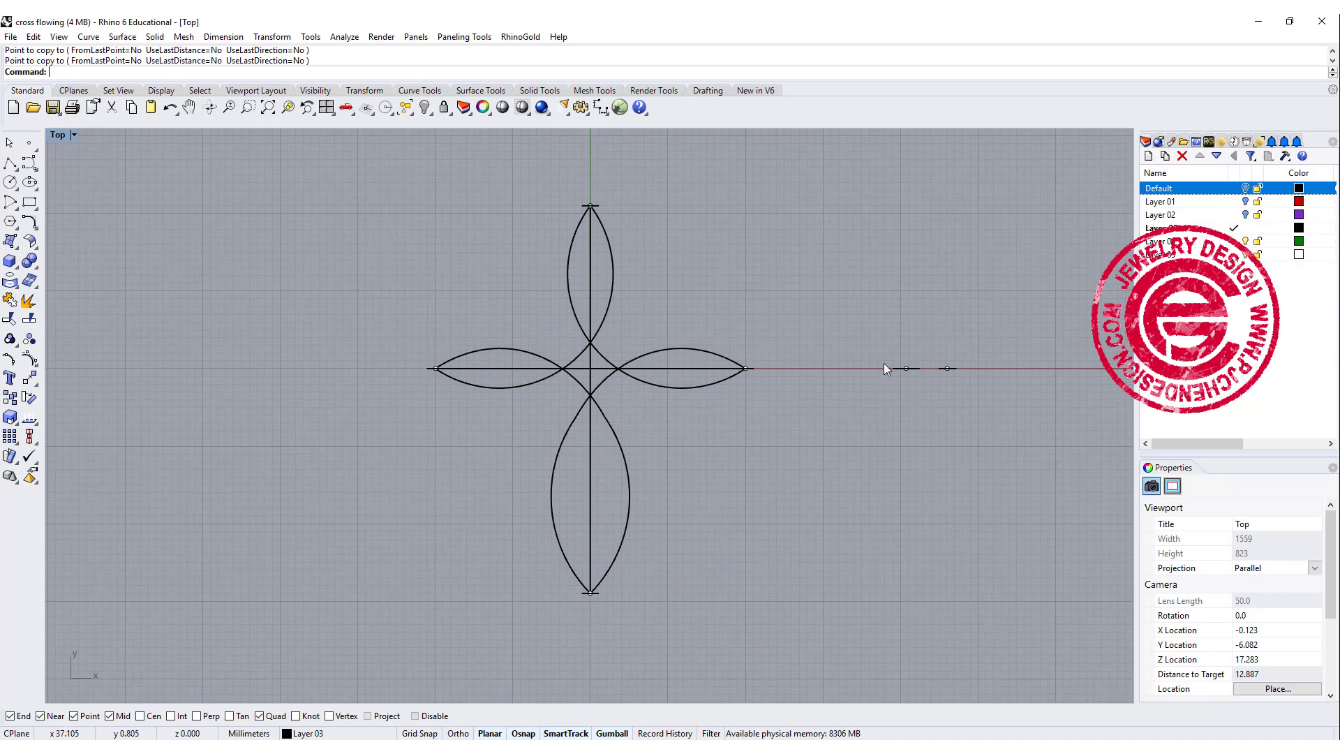
{"action": "scroll", "coordinate": [902, 374], "scroll_direction": "up", "scroll_amount": 4}
{"action": "left_click", "coordinate": [912, 366]}
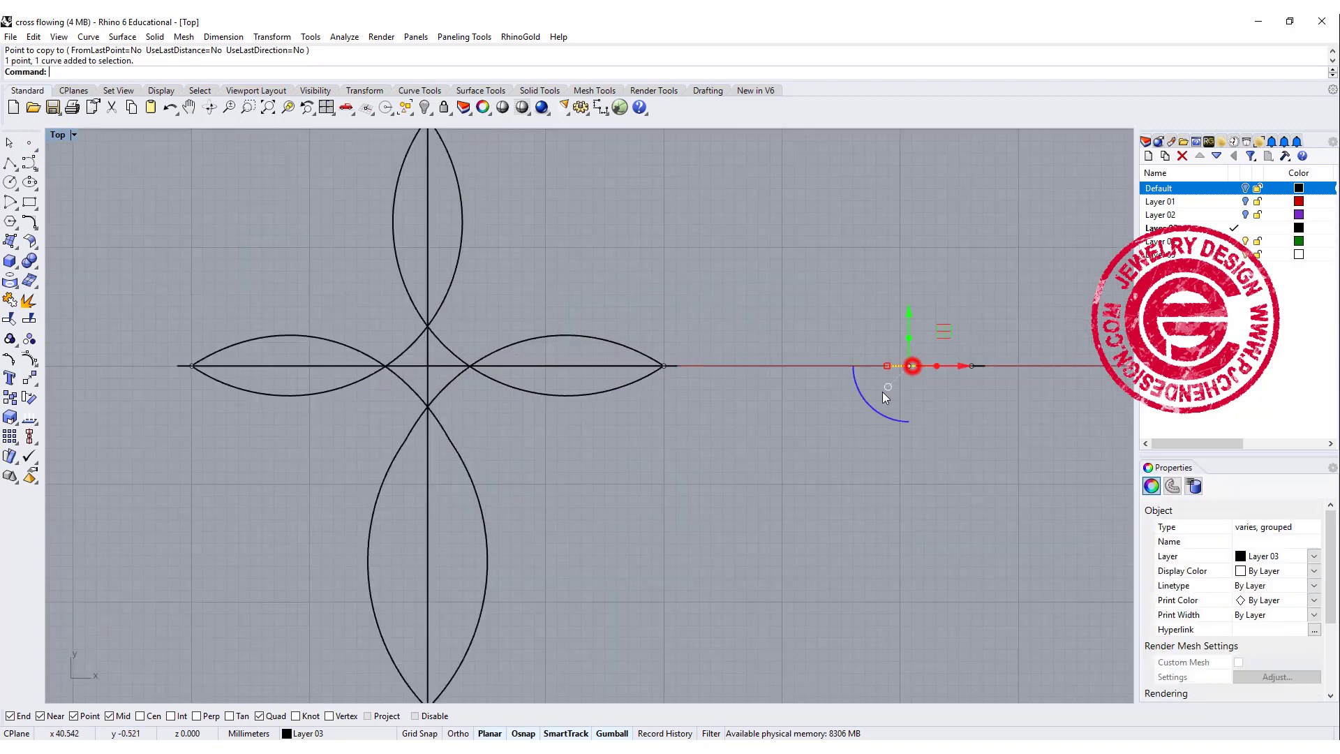
{"action": "double_click", "coordinate": [67, 135]}
{"action": "right_click", "coordinate": [836, 291]}
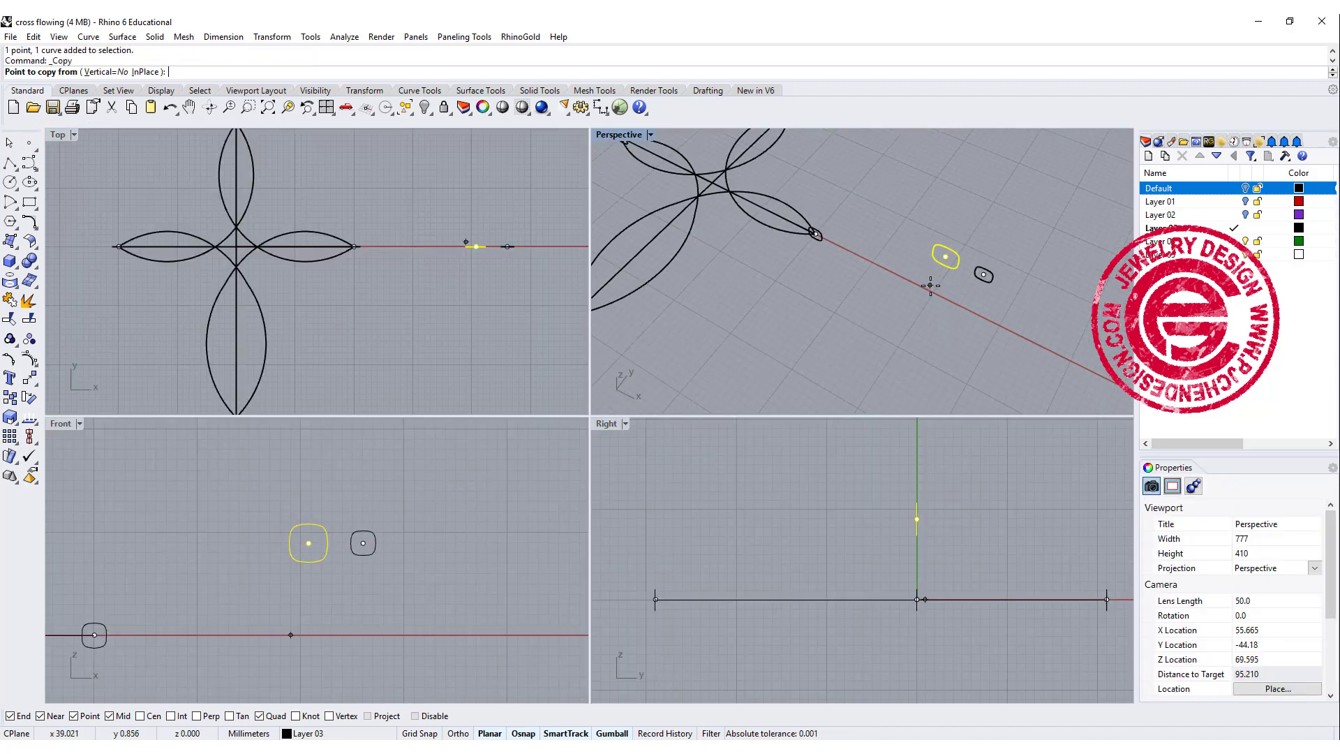
{"action": "left_click", "coordinate": [945, 257]}
{"action": "right_click_drag", "start_coordinate": [680, 433], "coordinate": [634, 417]}
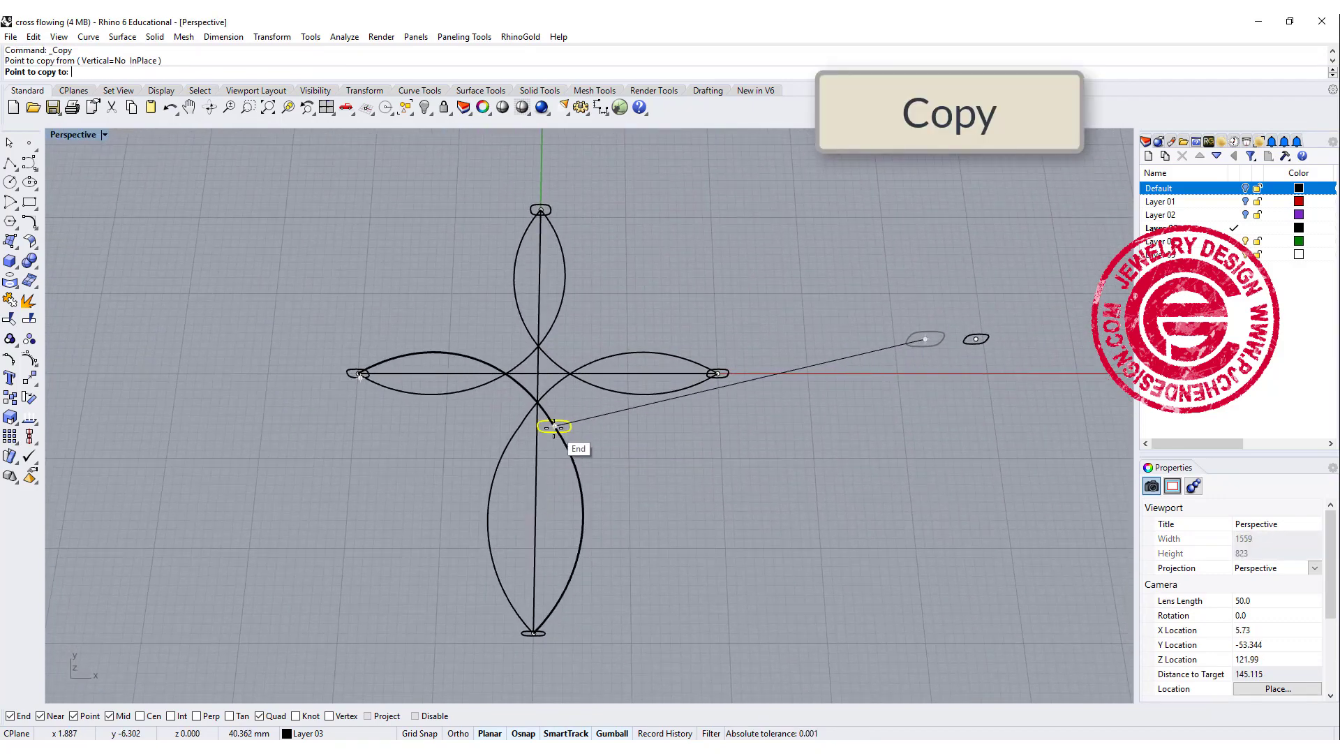
{"action": "left_click", "coordinate": [554, 426]}
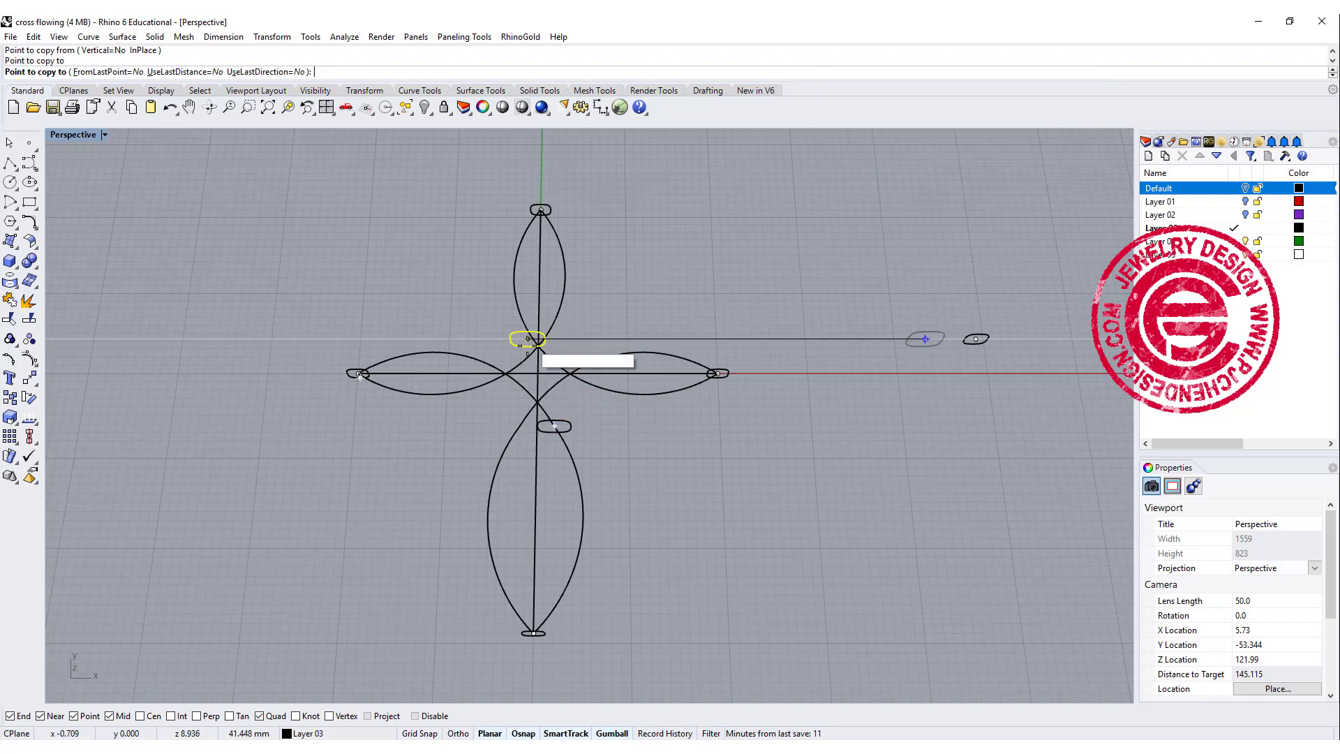
{"action": "left_click", "coordinate": [525, 355]}
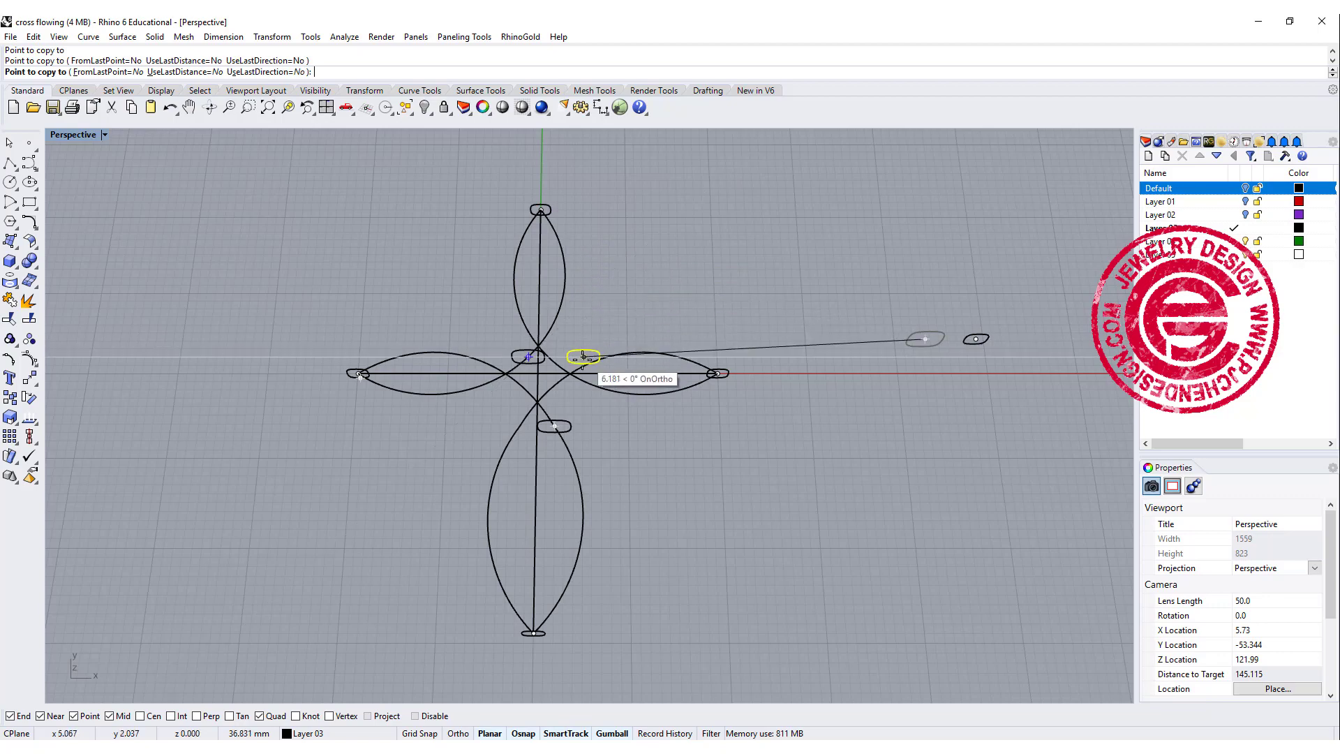
{"action": "scroll", "coordinate": [555, 356], "scroll_direction": "up", "scroll_amount": 3}
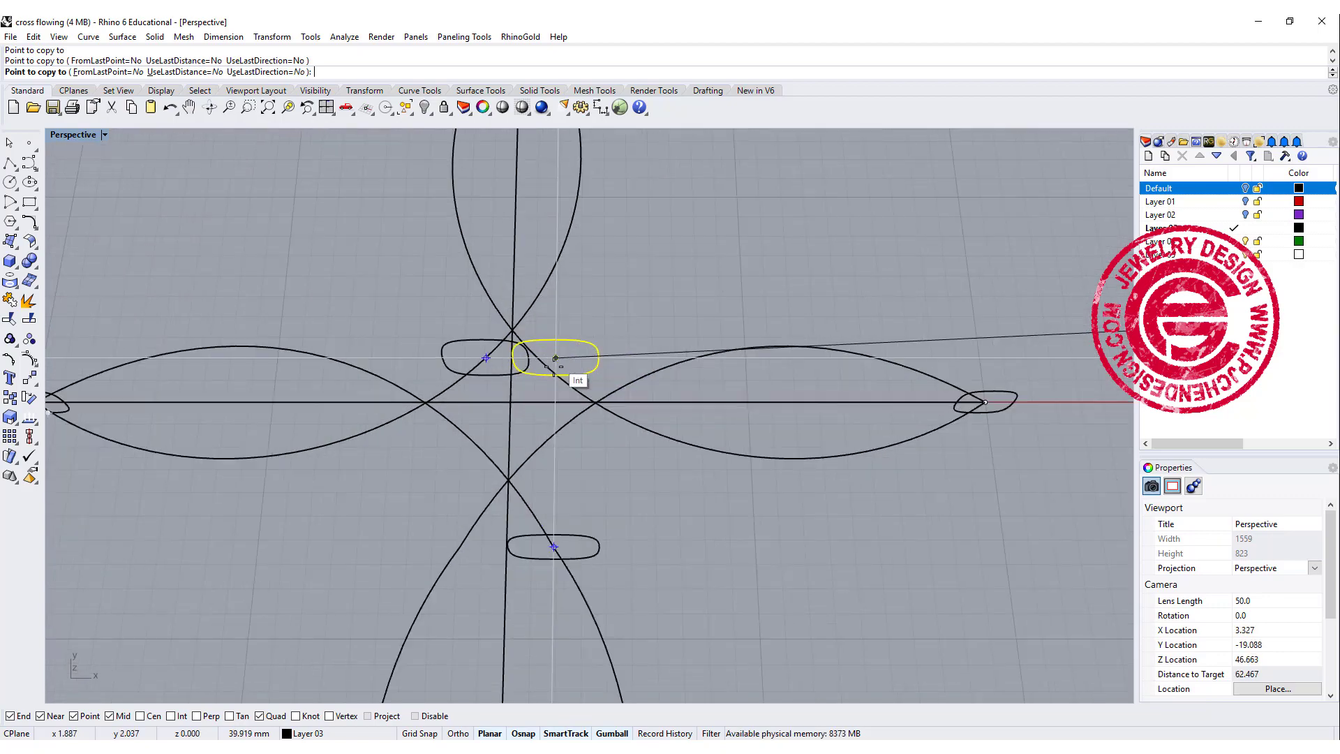
{"action": "left_click", "coordinate": [553, 373]}
{"action": "right_click_drag", "start_coordinate": [548, 368], "coordinate": [450, 438]}
{"action": "right_click_drag", "start_coordinate": [960, 528], "coordinate": [826, 491]}
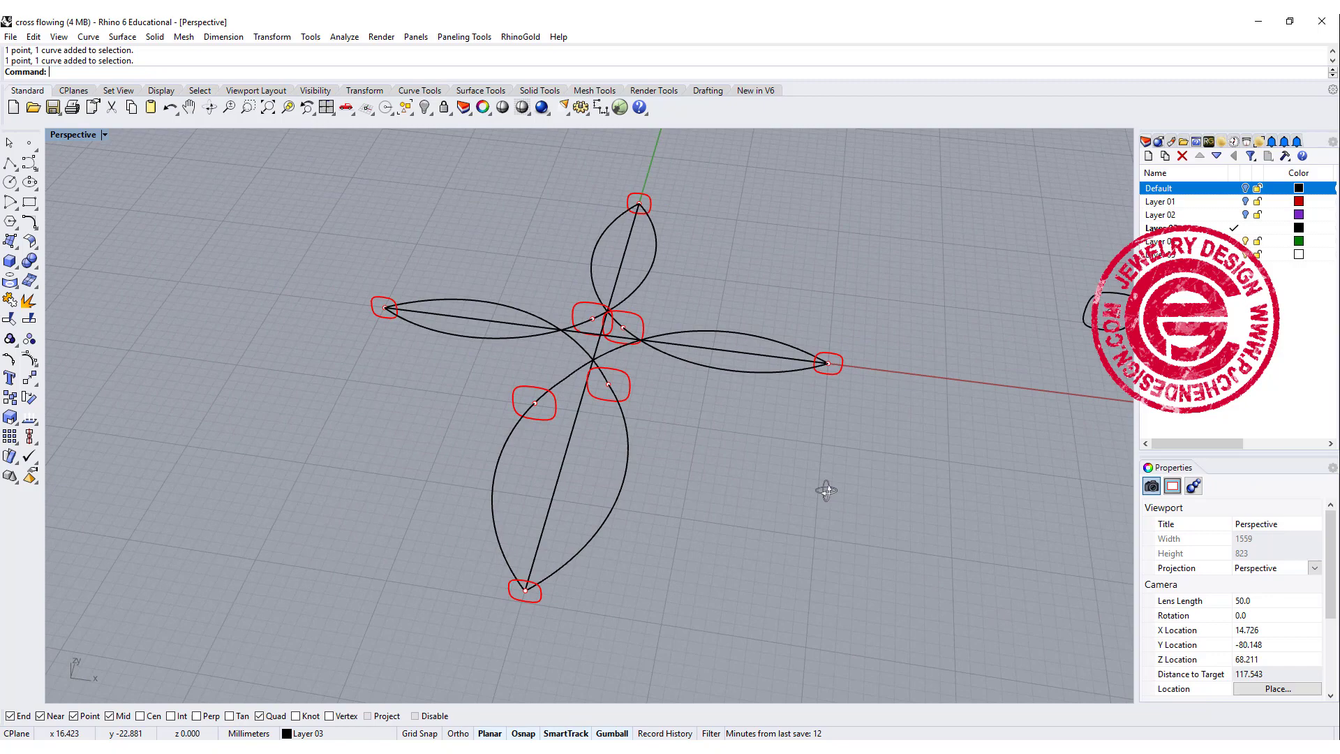
- Rotate the two large cross-sections above the crossing in the top view so each stands perpendicular to its arc
{"action": "double_click", "coordinate": [59, 135]}
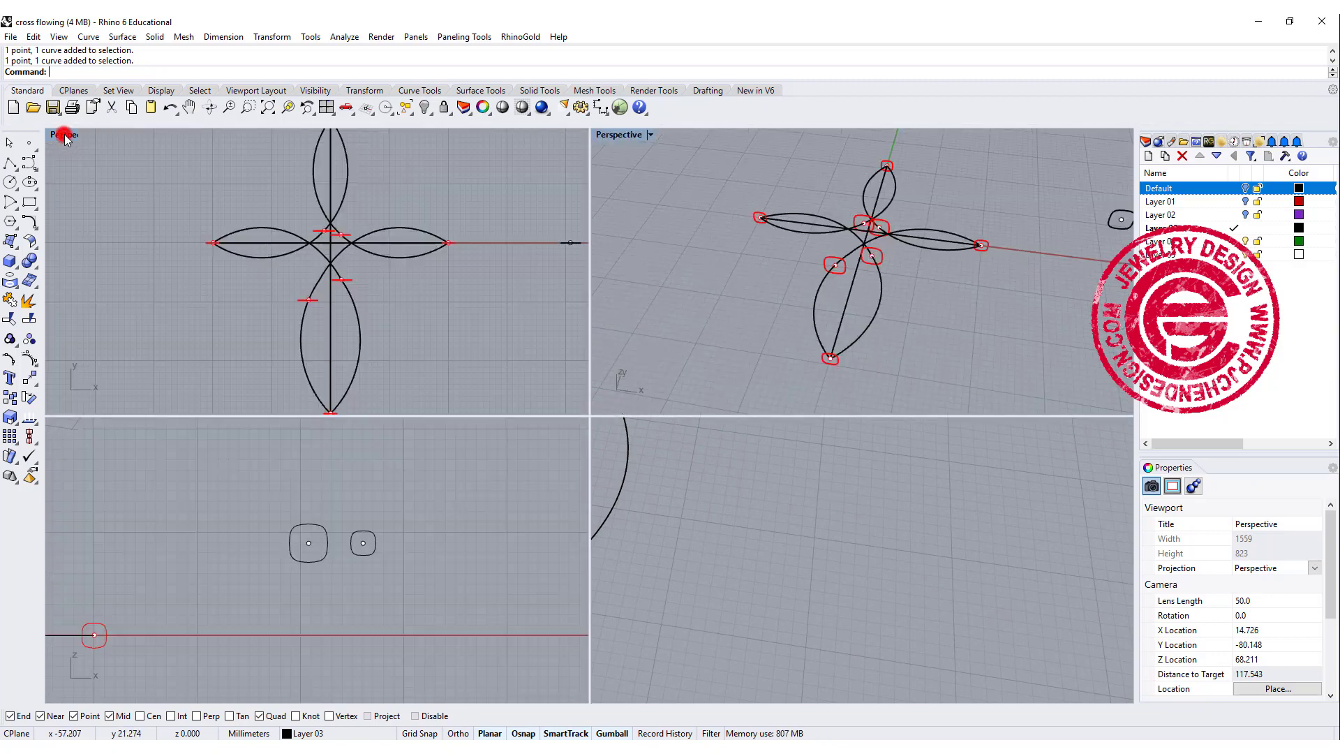
{"action": "double_click", "coordinate": [60, 134]}
{"action": "right_click_drag", "start_coordinate": [710, 361], "coordinate": [635, 367]}
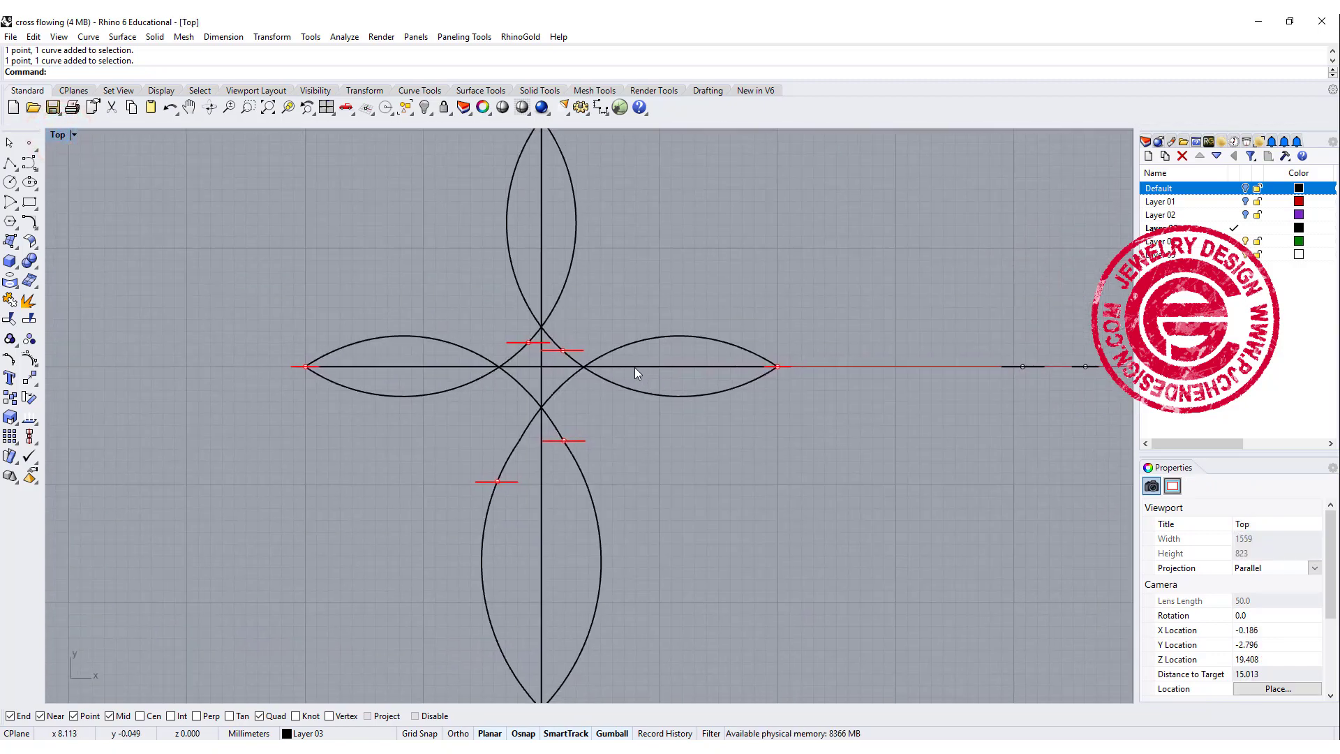
{"action": "scroll", "coordinate": [618, 367], "scroll_direction": "down", "scroll_amount": 2}
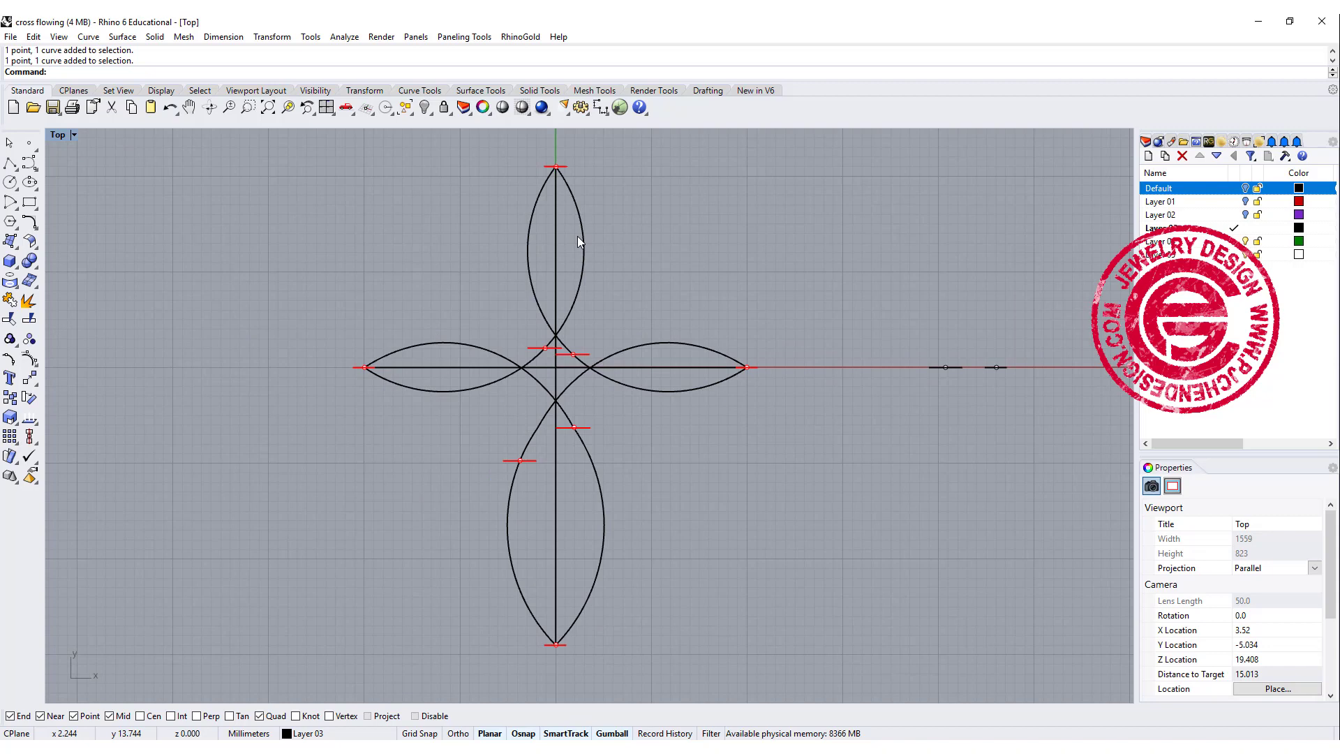
{"action": "scroll", "coordinate": [584, 353], "scroll_direction": "up", "scroll_amount": 3}
{"action": "left_click", "coordinate": [589, 358]}
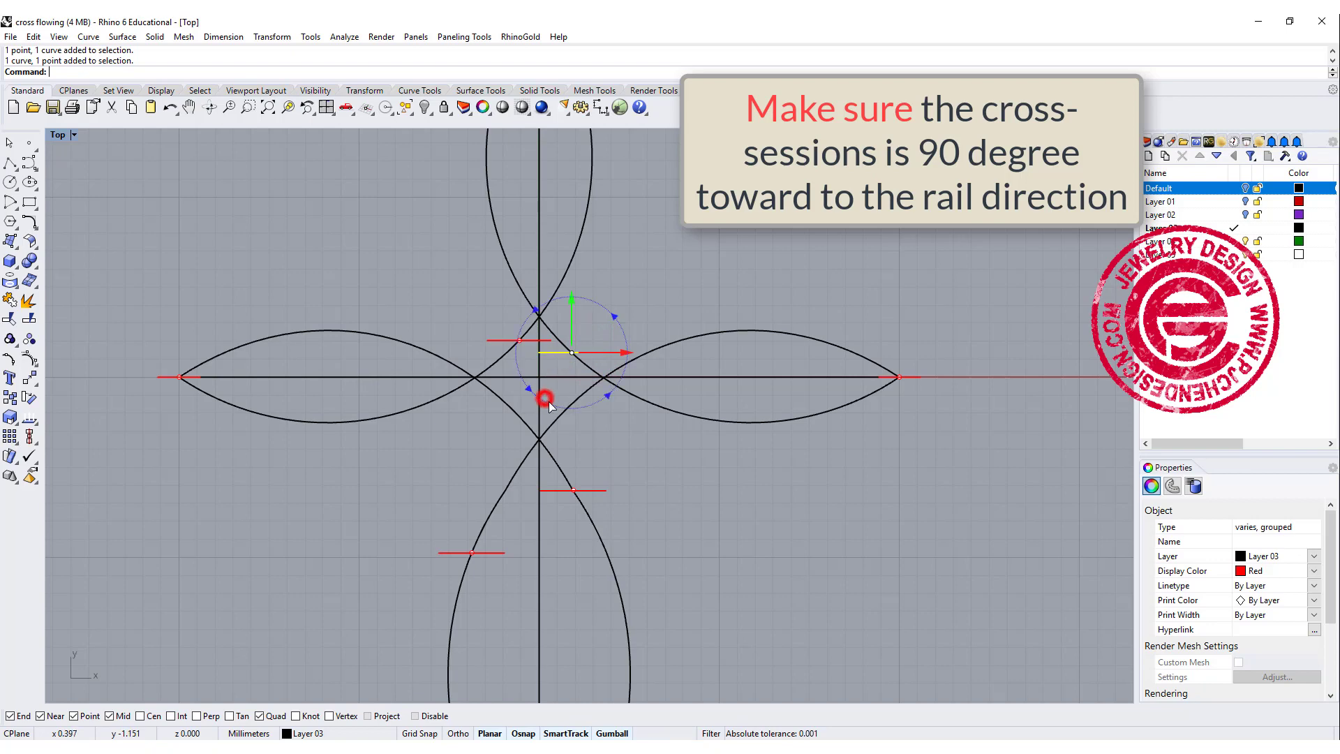
{"action": "left_click_drag", "start_coordinate": [543, 396], "coordinate": [584, 408]}
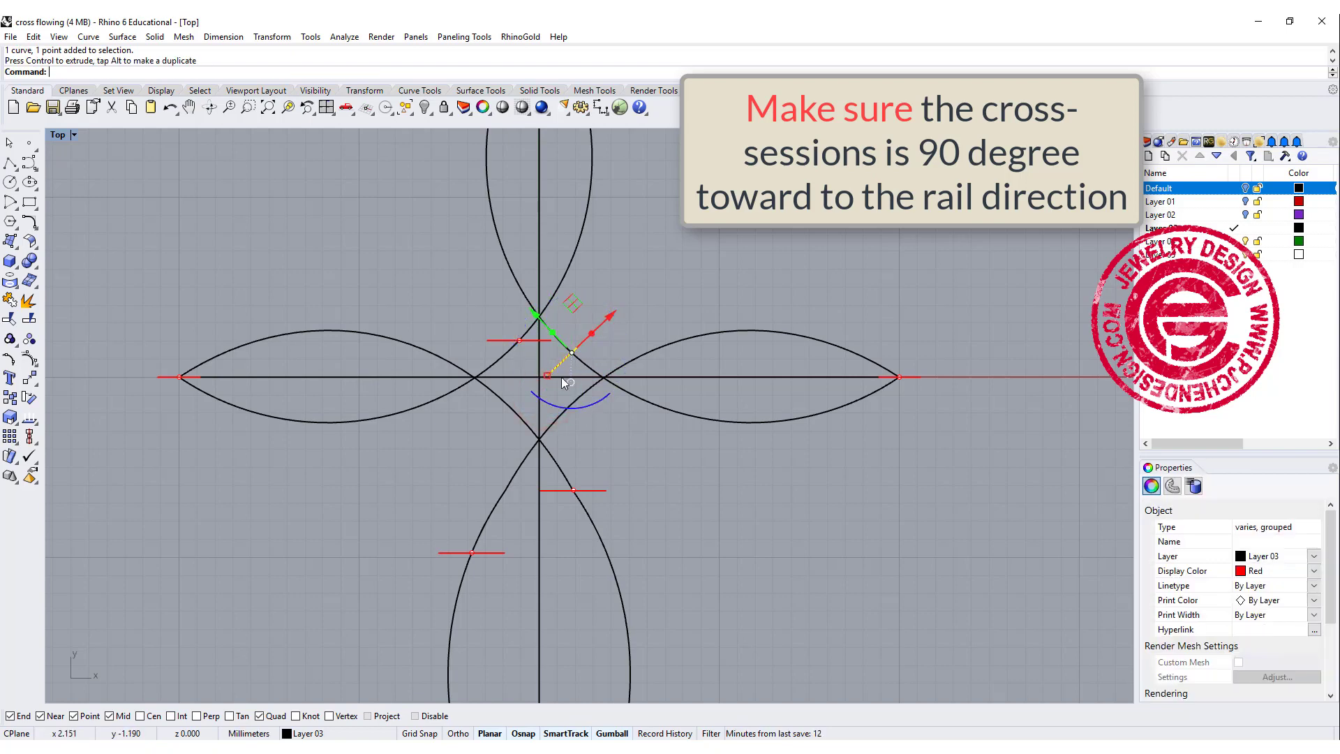
{"action": "left_click", "coordinate": [504, 341]}
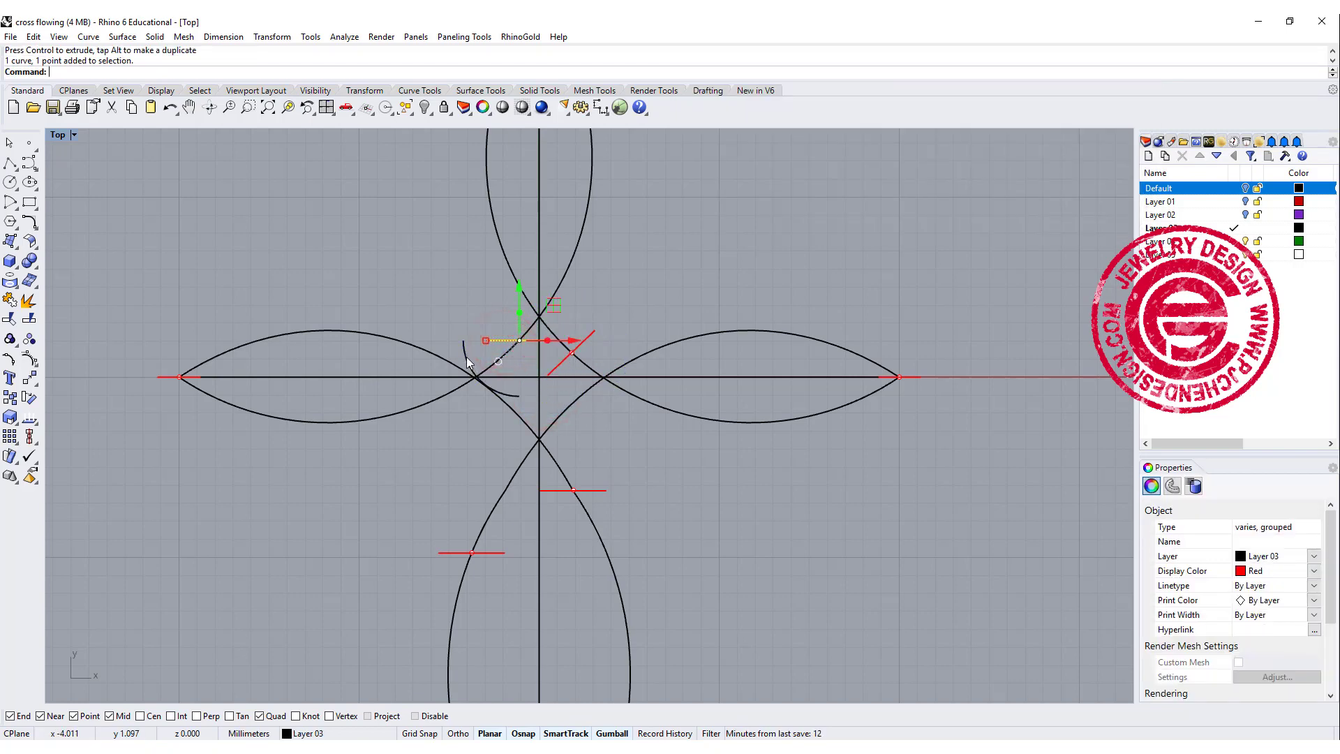
{"action": "left_click_drag", "start_coordinate": [465, 355], "coordinate": [471, 318]}
- Rotate the two large cross-sections on the lower petal's arcs so each stands perpendicular to its arc
{"action": "left_click", "coordinate": [593, 489]}
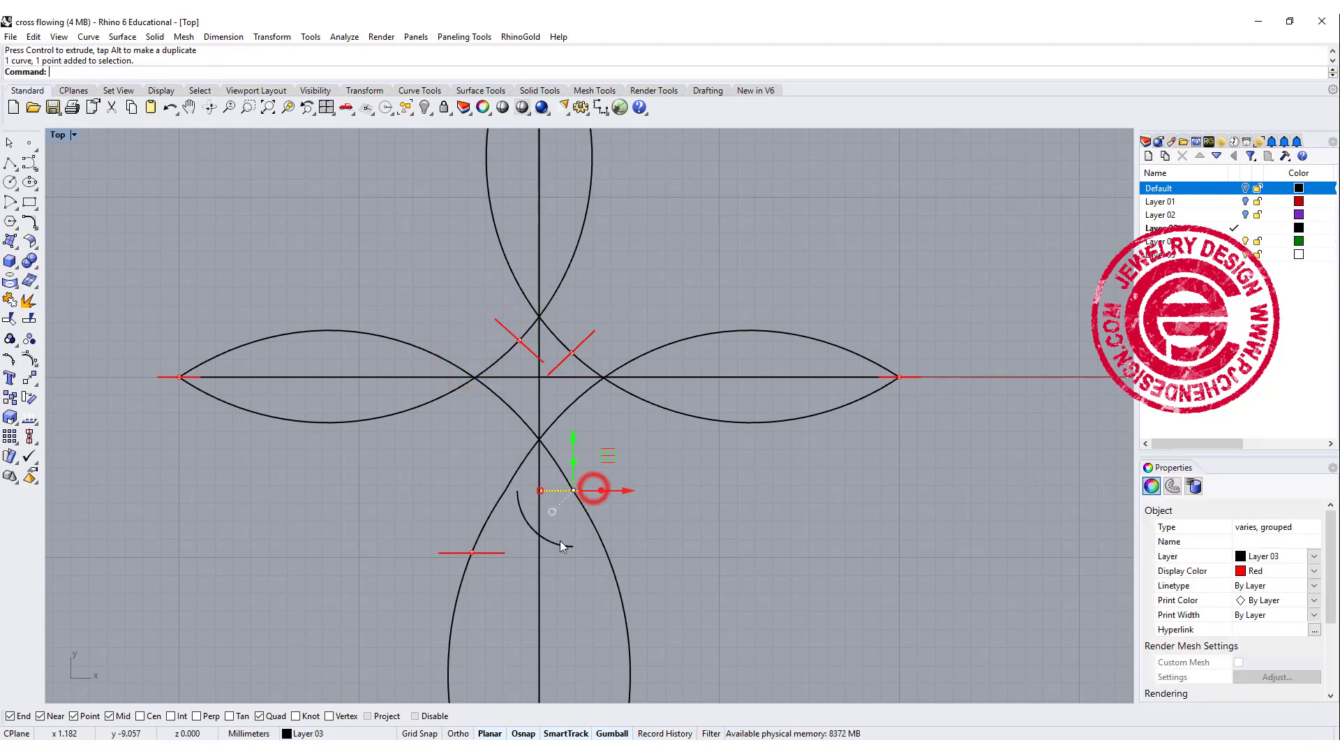
{"action": "left_click_drag", "start_coordinate": [560, 541], "coordinate": [589, 555]}
{"action": "left_click", "coordinate": [491, 552]}
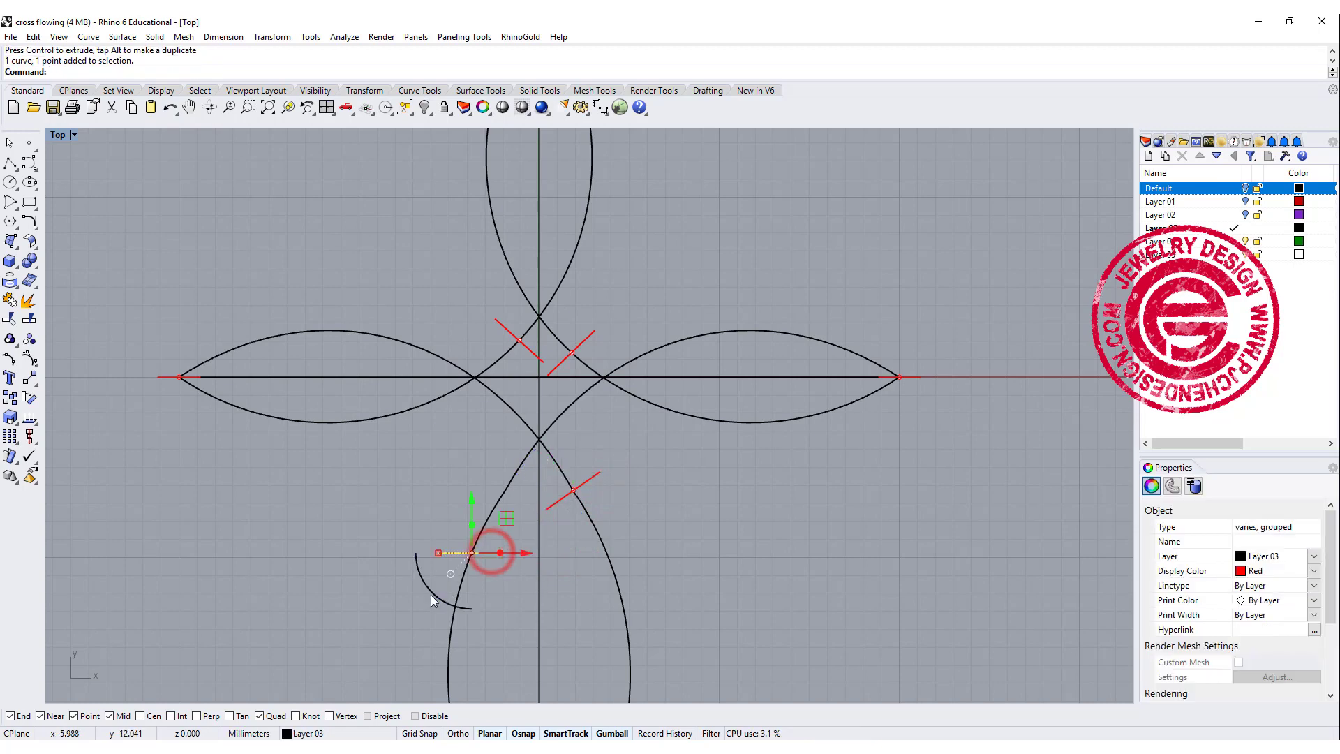
{"action": "left_click_drag", "start_coordinate": [430, 595], "coordinate": [405, 575]}
- Rotate the small cross-section at the cross's upper tip by 90 degrees in plan so it aligns with the vertical axis
{"action": "scroll", "coordinate": [888, 382], "scroll_direction": "down", "scroll_amount": 6}
{"action": "right_click_drag", "start_coordinate": [762, 314], "coordinate": [741, 407]}
{"action": "scroll", "coordinate": [689, 272], "scroll_direction": "up", "scroll_amount": 8}
{"action": "left_click", "coordinate": [690, 268]}
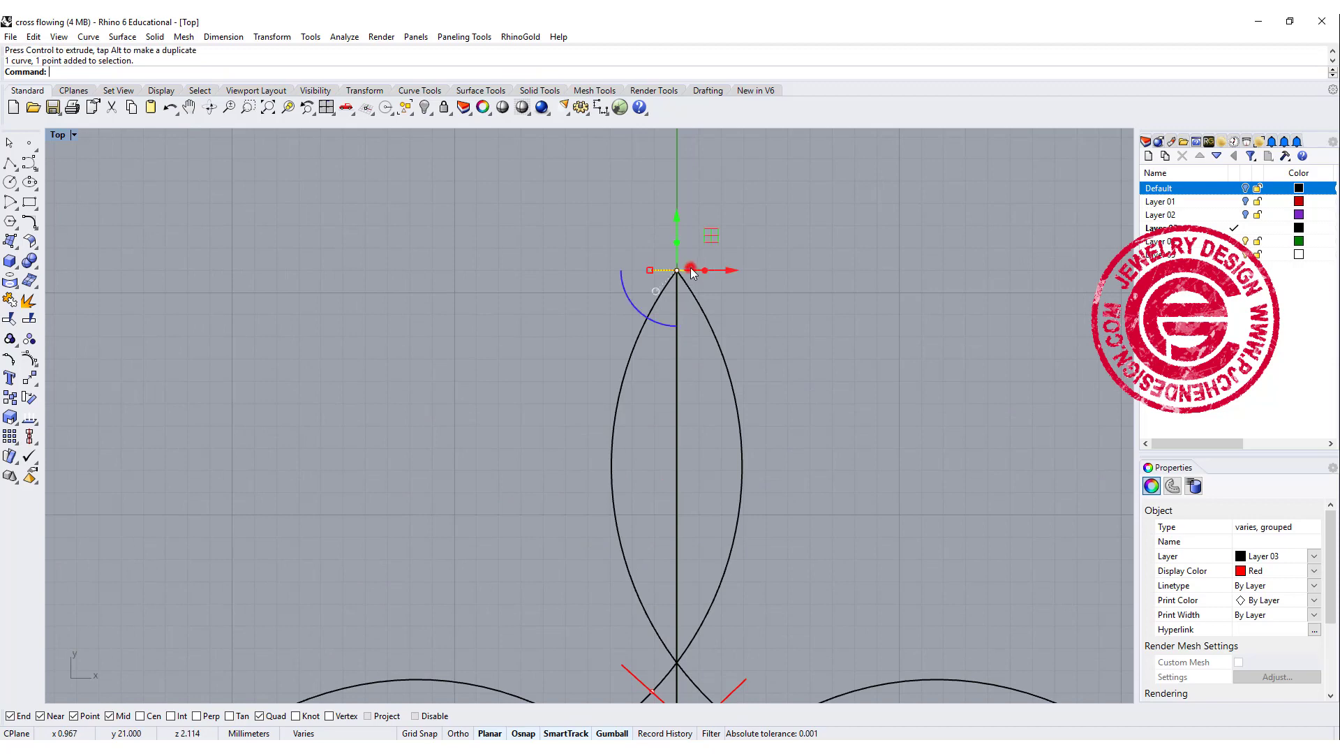
{"action": "left_click_drag", "start_coordinate": [690, 267], "coordinate": [752, 335]}
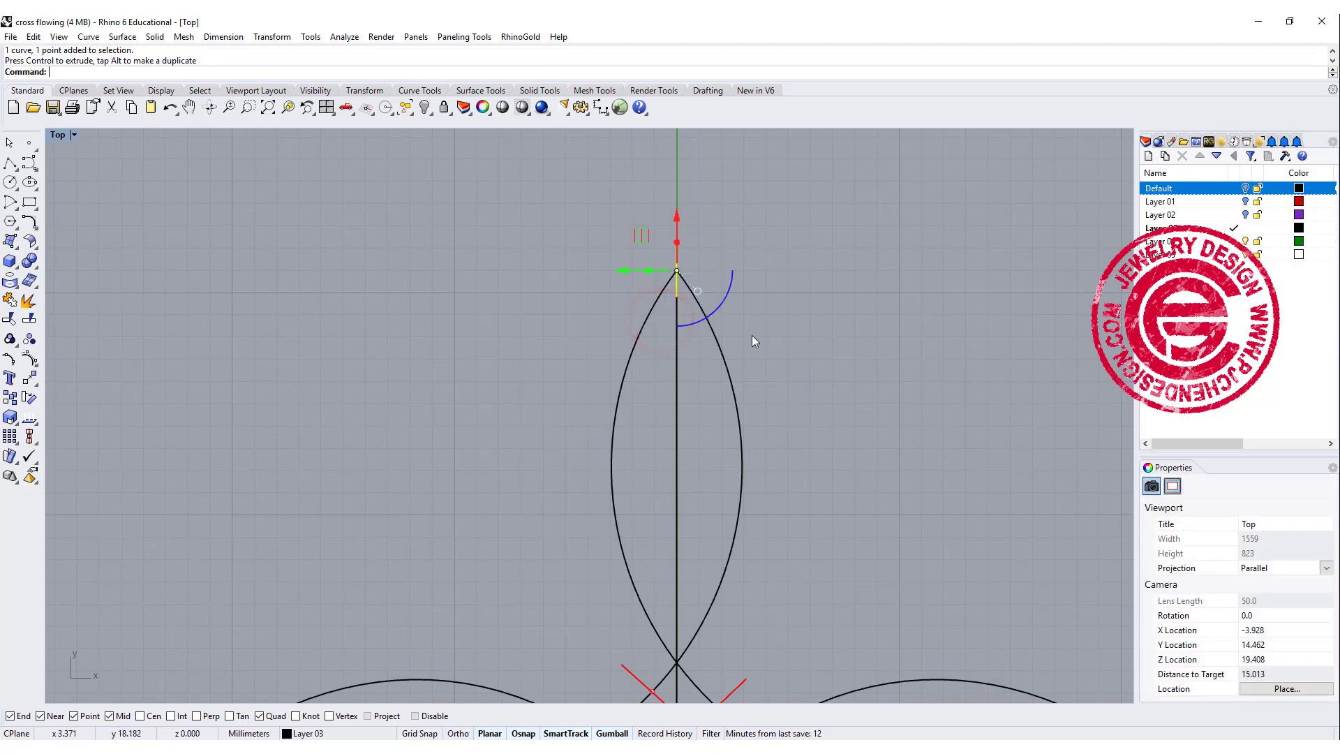
- Rotate the small cross-section at the cross's lower tip by 90 degrees in plan so it aligns with the vertical axis
{"action": "scroll", "coordinate": [771, 405], "scroll_direction": "down", "scroll_amount": 10}
{"action": "right_click_drag", "start_coordinate": [787, 503], "coordinate": [709, 336]}
{"action": "scroll", "coordinate": [696, 453], "scroll_direction": "up", "scroll_amount": 6}
{"action": "right_click_drag", "start_coordinate": [694, 449], "coordinate": [639, 330]}
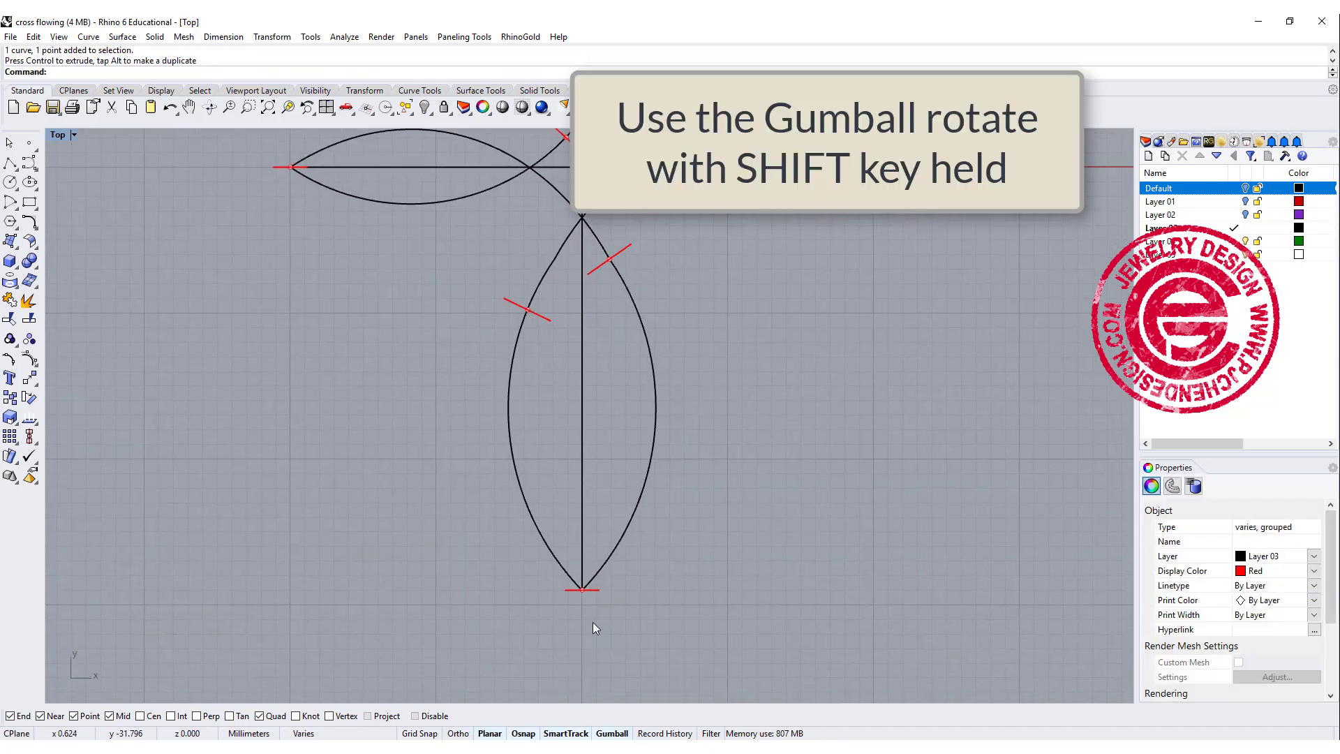
{"action": "left_click", "coordinate": [596, 593]}
{"action": "right_click_drag", "start_coordinate": [646, 578], "coordinate": [641, 496]}
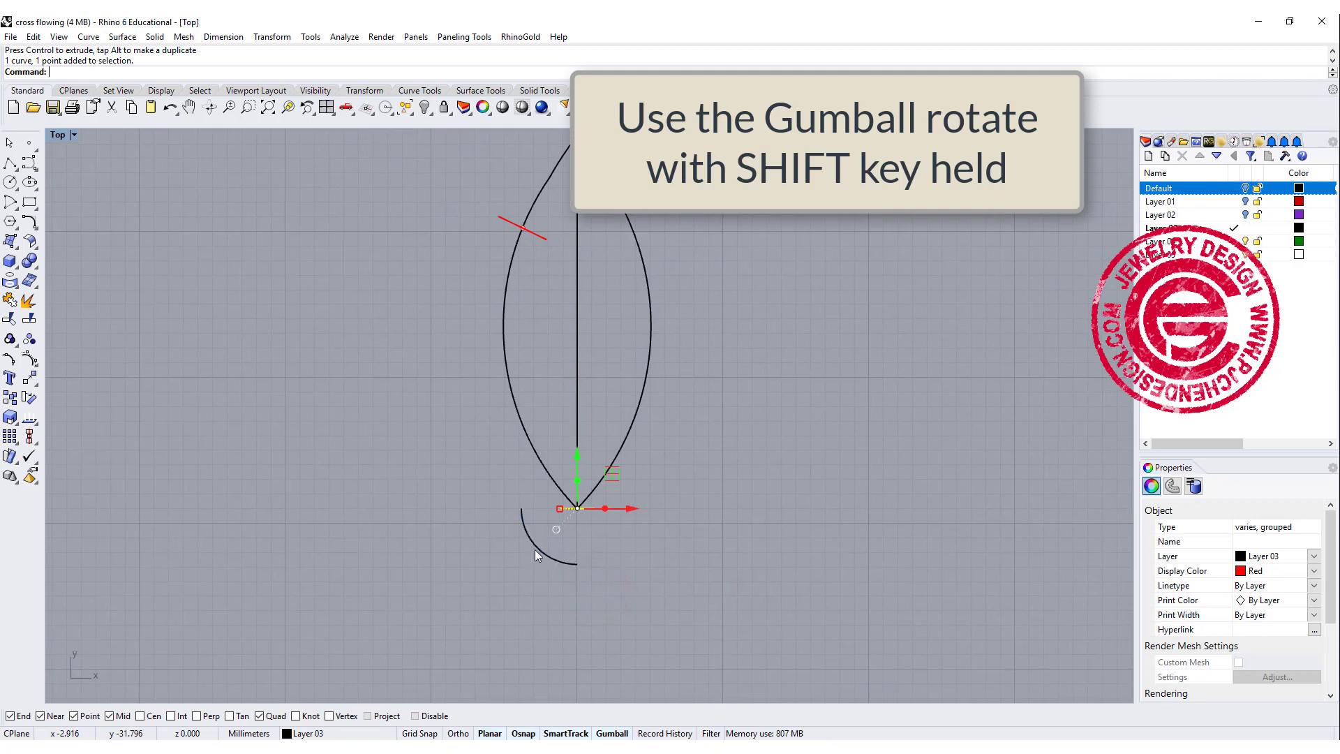
{"action": "left_click_drag", "start_coordinate": [535, 552], "coordinate": [577, 589], "text": "shift"}
{"action": "left_click", "coordinate": [772, 559]}
- Shift the upper-right large cross-section outward from the cross's centre and the lower-right one inward into the lower petal
{"action": "scroll", "coordinate": [611, 551], "scroll_direction": "down", "scroll_amount": 3}
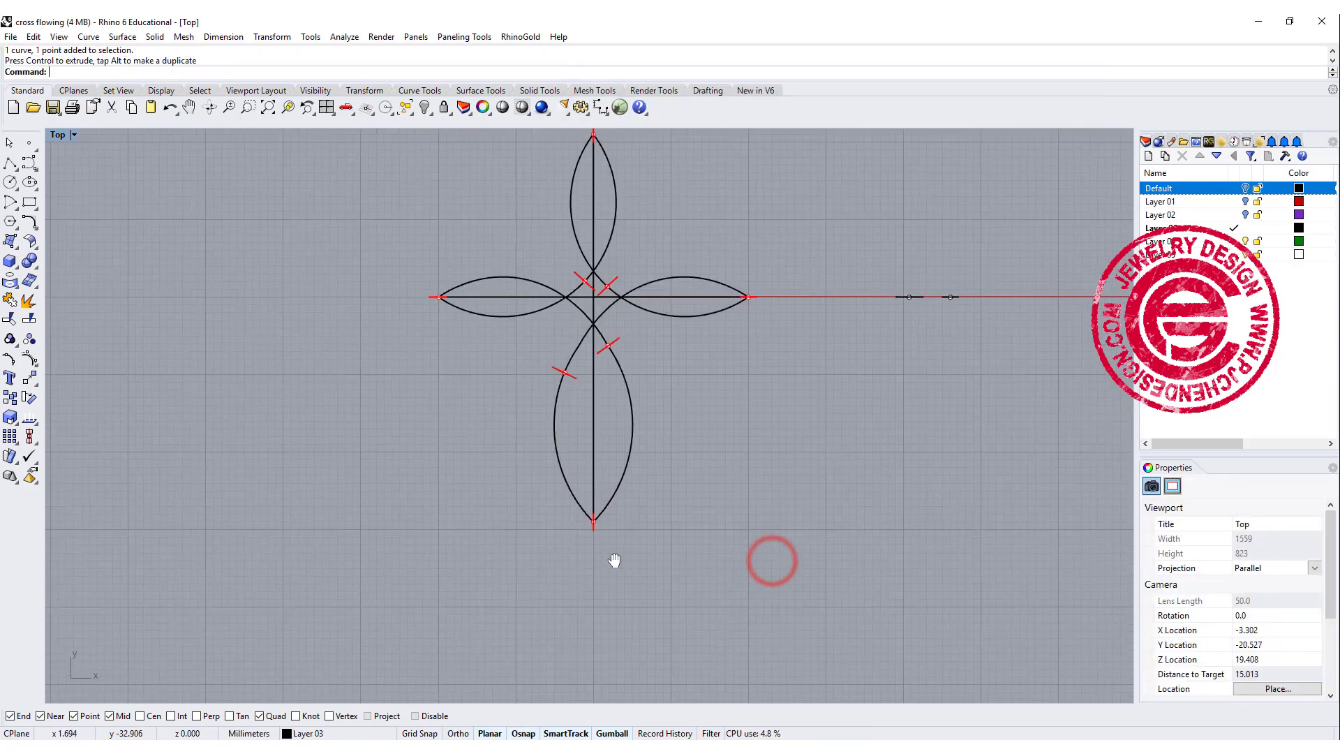
{"action": "right_click_drag", "start_coordinate": [598, 170], "coordinate": [595, 240]}
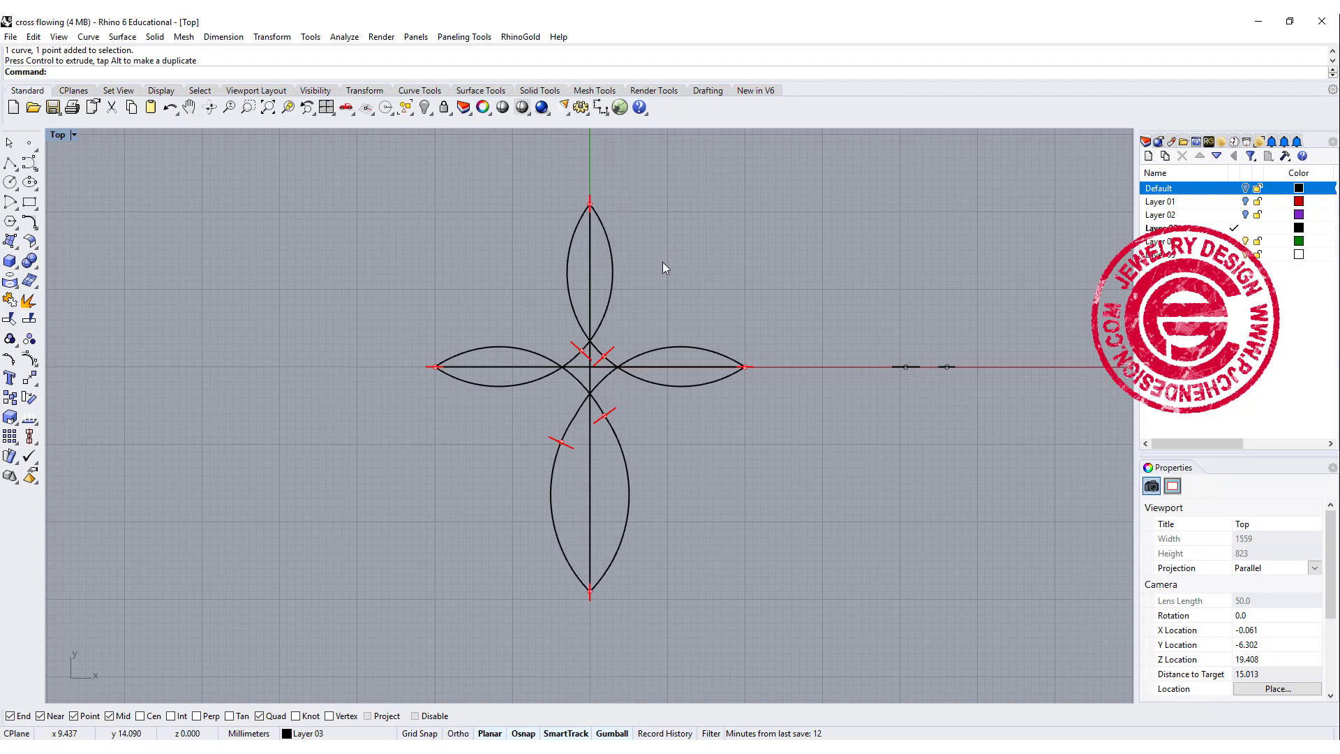
{"action": "right_click_drag", "start_coordinate": [657, 278], "coordinate": [655, 297]}
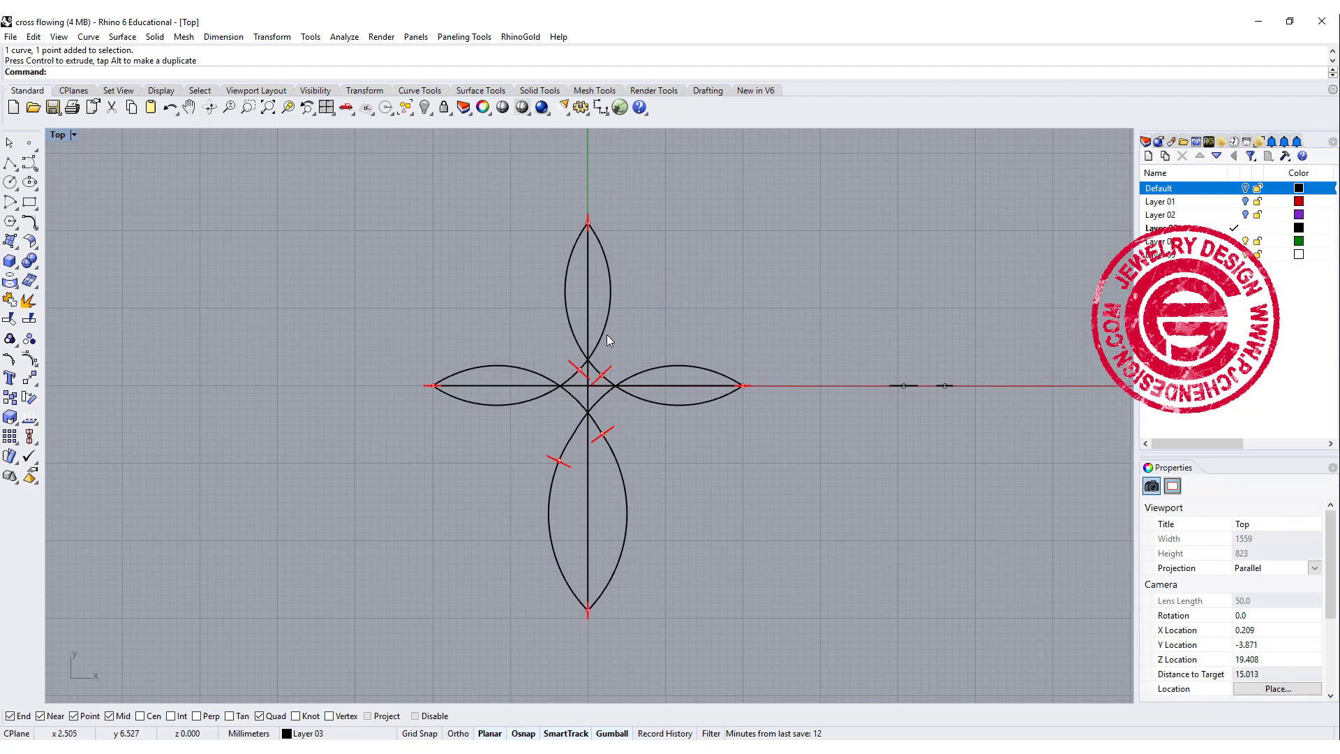
{"action": "scroll", "coordinate": [595, 388], "scroll_direction": "up", "scroll_amount": 6}
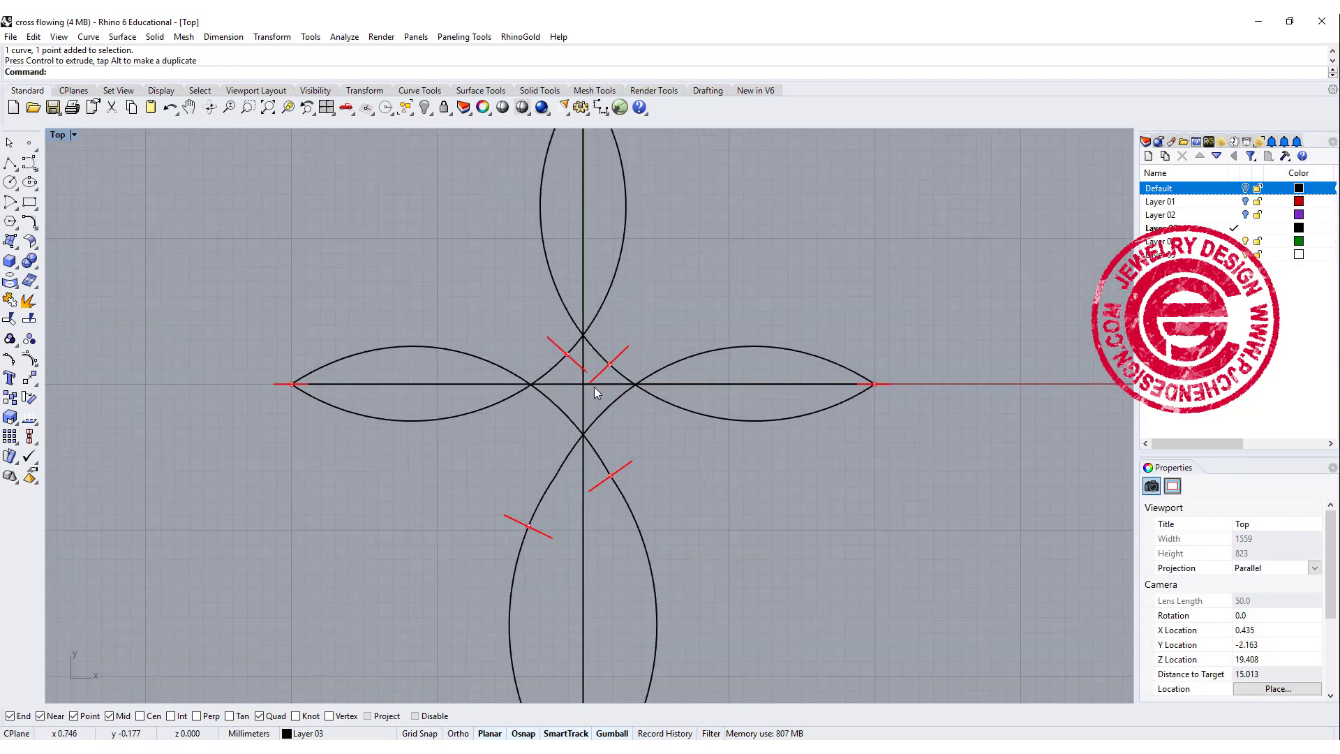
{"action": "left_click", "coordinate": [612, 477]}
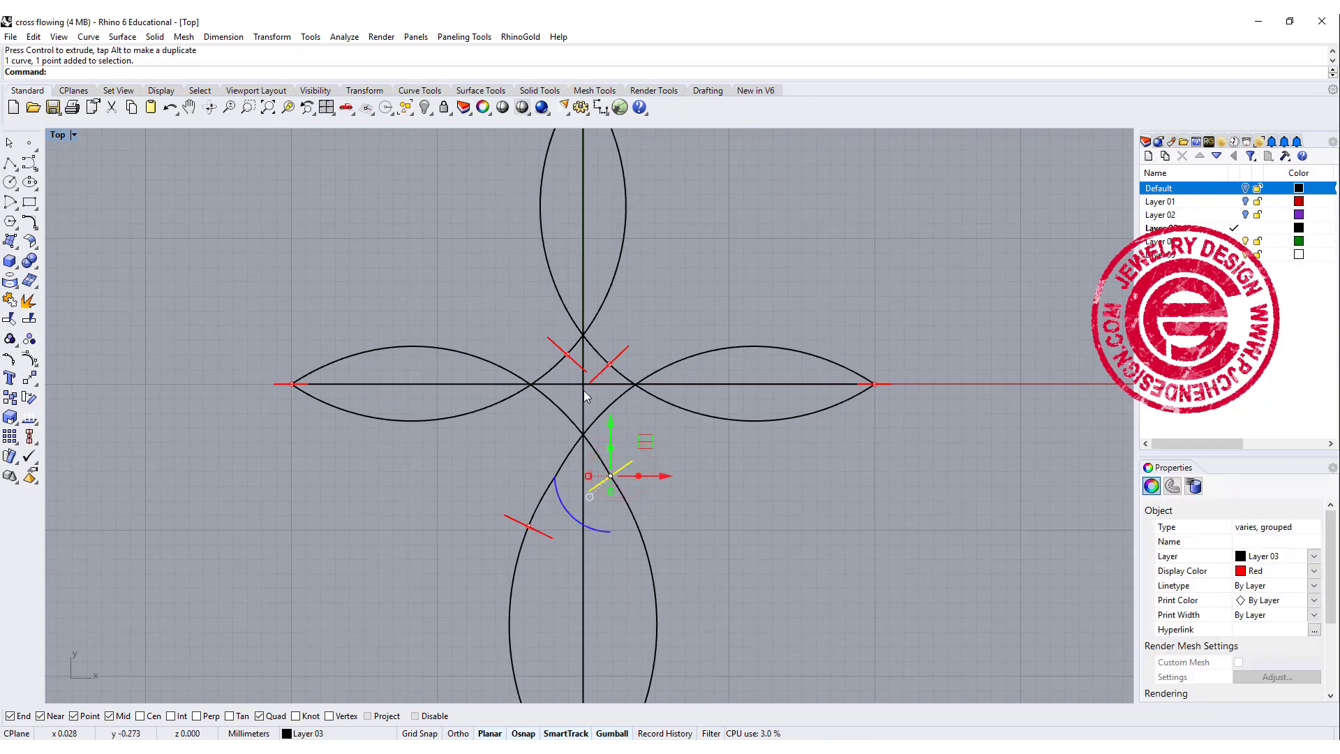
{"action": "left_click", "coordinate": [626, 348]}
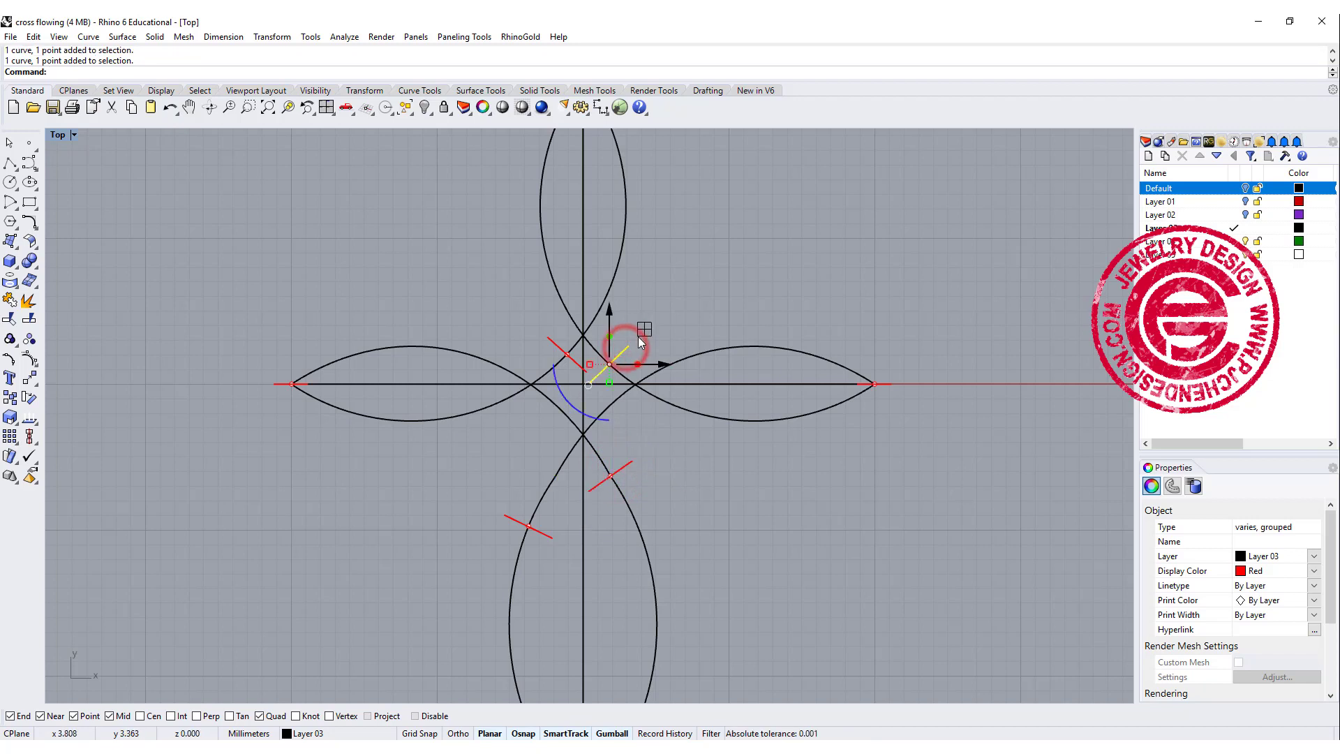
{"action": "left_click_drag", "start_coordinate": [646, 330], "coordinate": [658, 323]}
{"action": "left_click", "coordinate": [626, 463]}
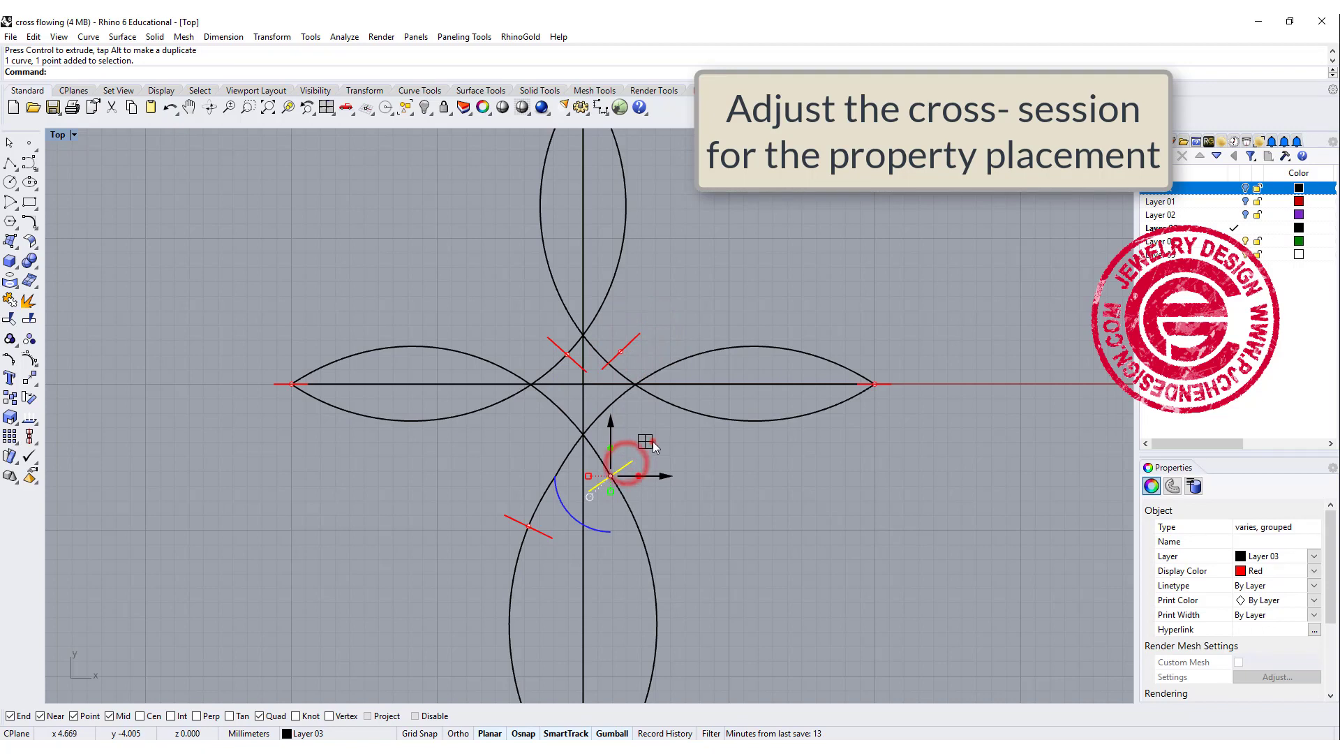
{"action": "left_click_drag", "start_coordinate": [653, 444], "coordinate": [618, 471]}
{"action": "left_click", "coordinate": [831, 535]}
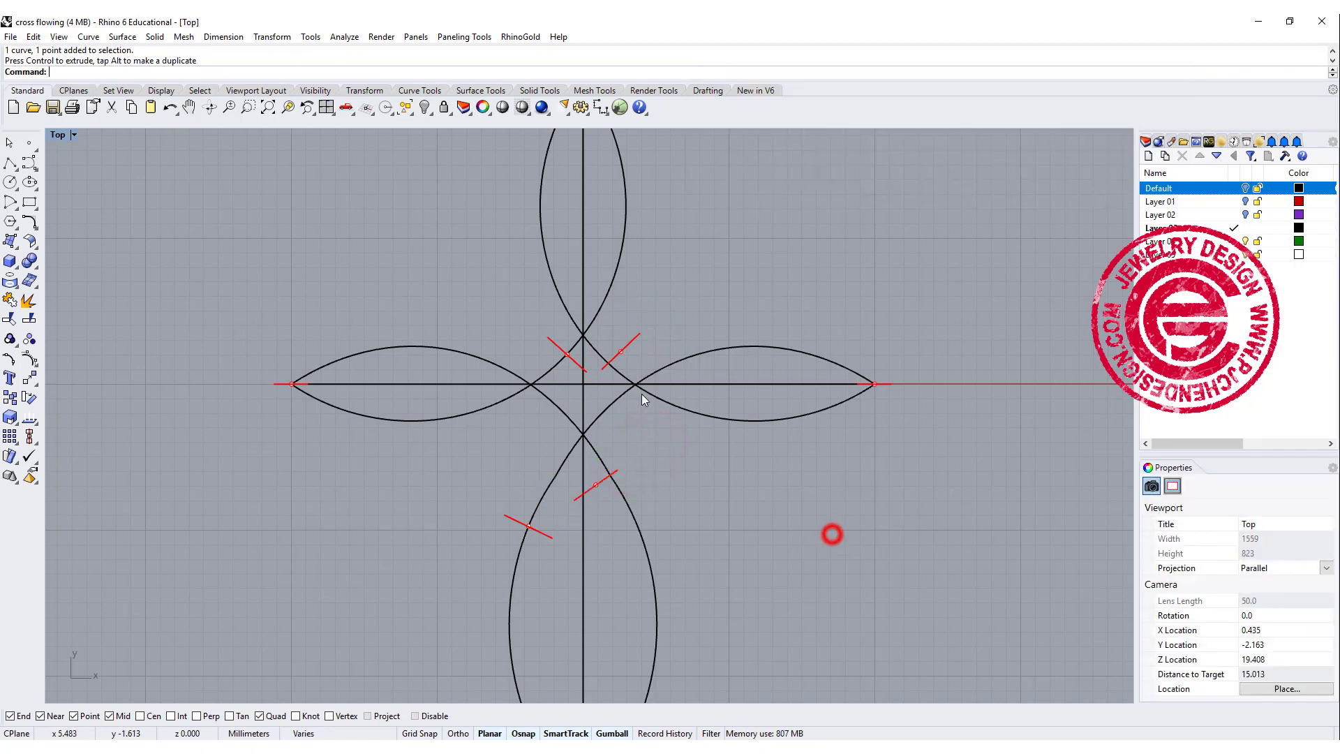
- Shift the upper-left large cross-section outward from the cross's centre and the lower-left one inward into the lower petal
{"action": "left_click", "coordinate": [547, 342]}
{"action": "left_click_drag", "start_coordinate": [603, 315], "coordinate": [589, 308]}
{"action": "left_click", "coordinate": [544, 533]}
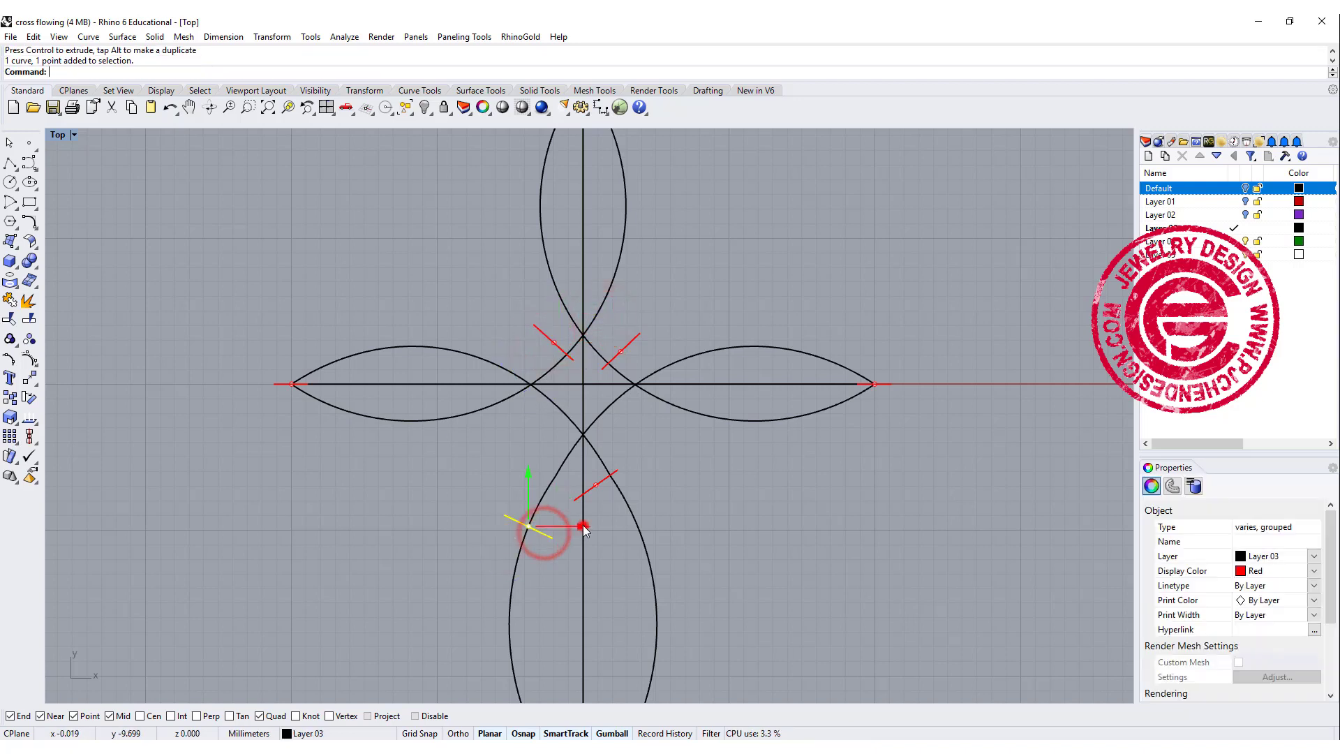
{"action": "left_click", "coordinate": [583, 525]}
{"action": "left_click", "coordinate": [546, 538]}
{"action": "left_click_drag", "start_coordinate": [562, 484], "coordinate": [575, 493]}
{"action": "left_click", "coordinate": [877, 564]}
- Try a one-rail sweep with history recording along the left-to-lower-tip arc, using its two small end sections and large middle section
{"action": "scroll", "coordinate": [706, 356], "scroll_direction": "down", "scroll_amount": 2}
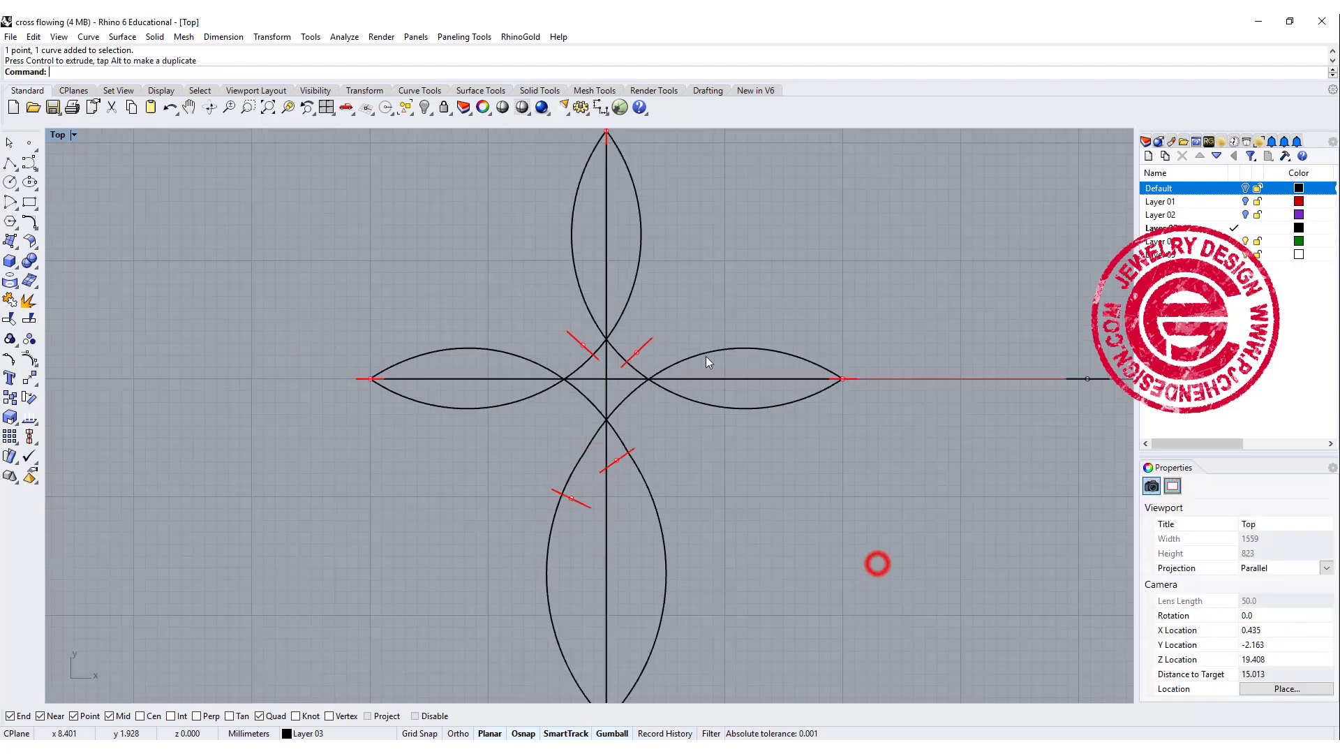
{"action": "scroll", "coordinate": [706, 356], "scroll_direction": "down", "scroll_amount": 3}
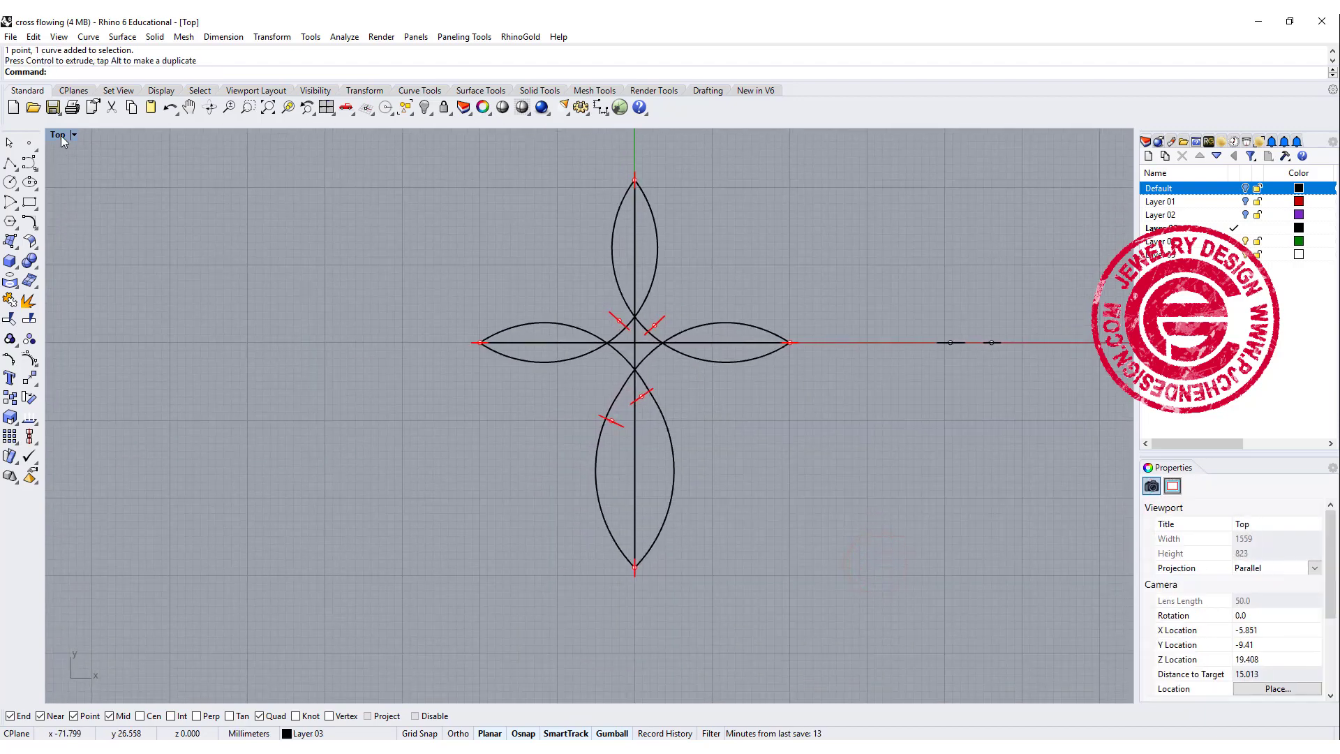
{"action": "key", "text": "ctrl+F4"}
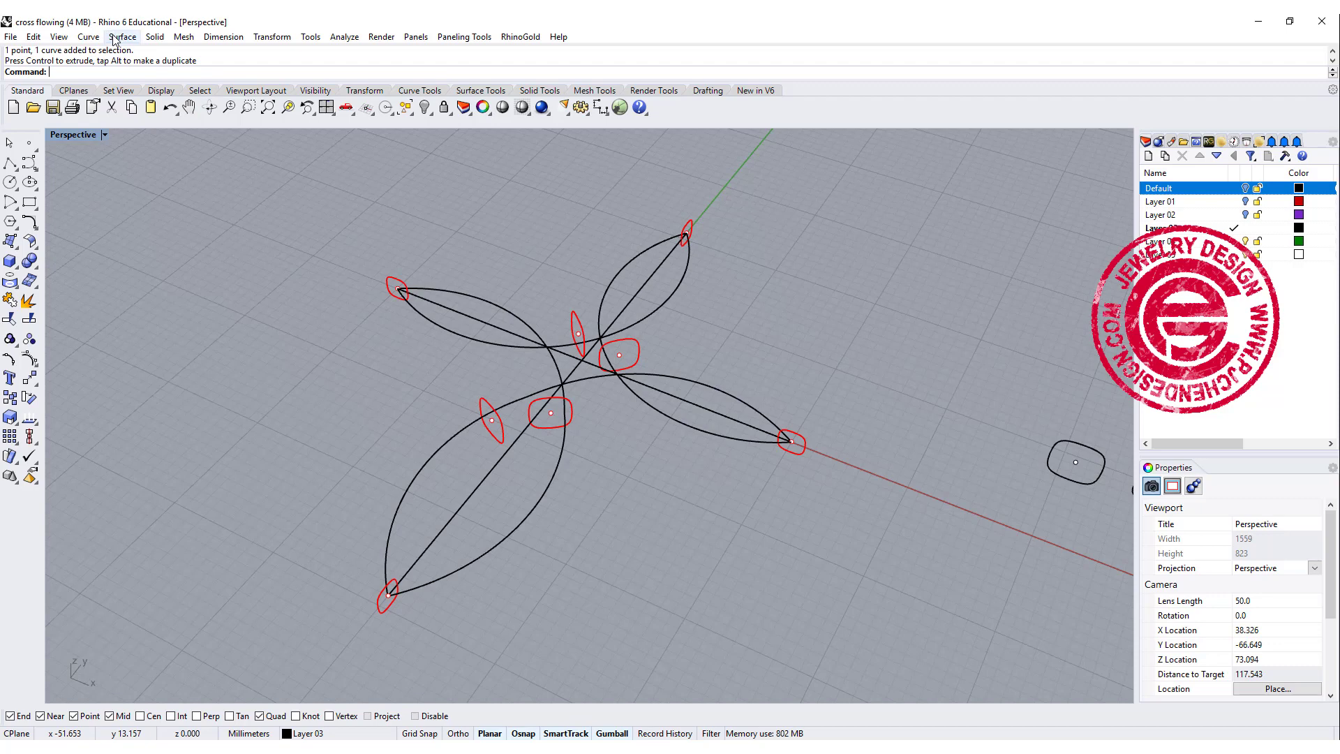
{"action": "left_click", "coordinate": [114, 39]}
{"action": "left_click", "coordinate": [132, 82]}
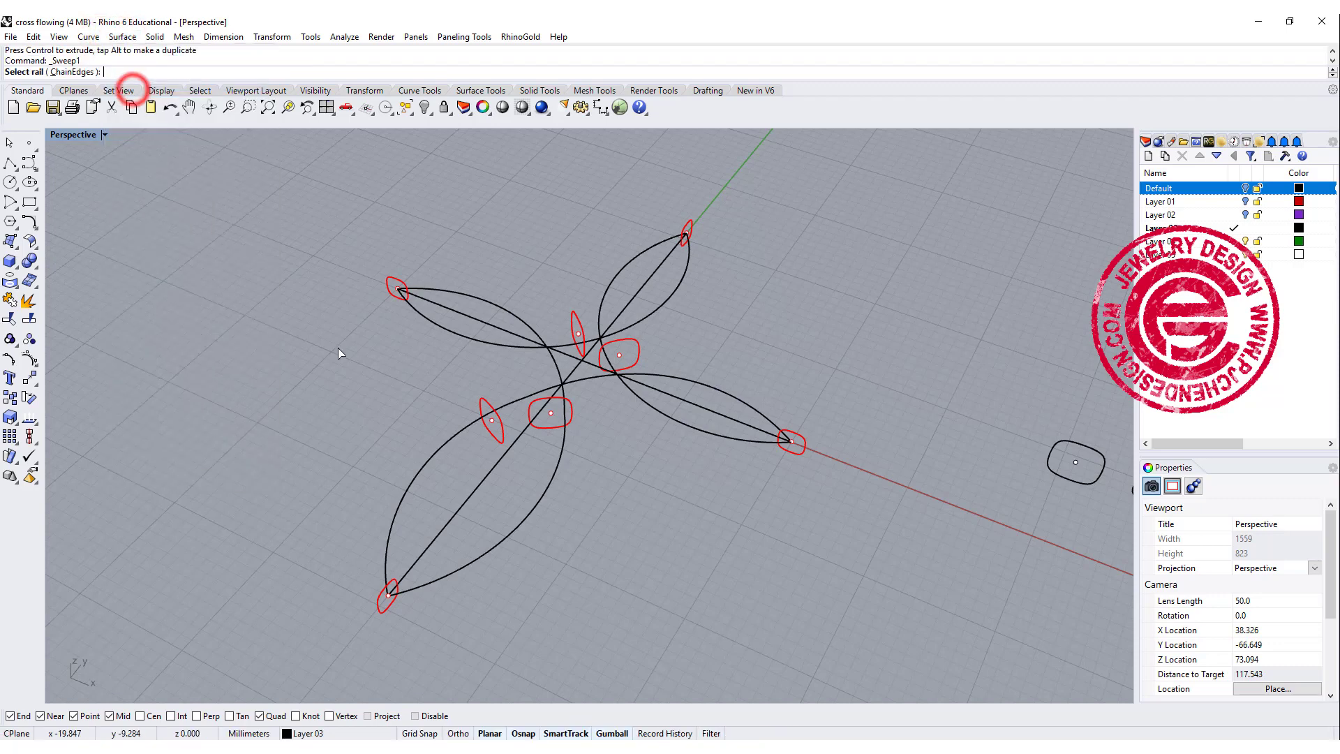
{"action": "left_click", "coordinate": [651, 733]}
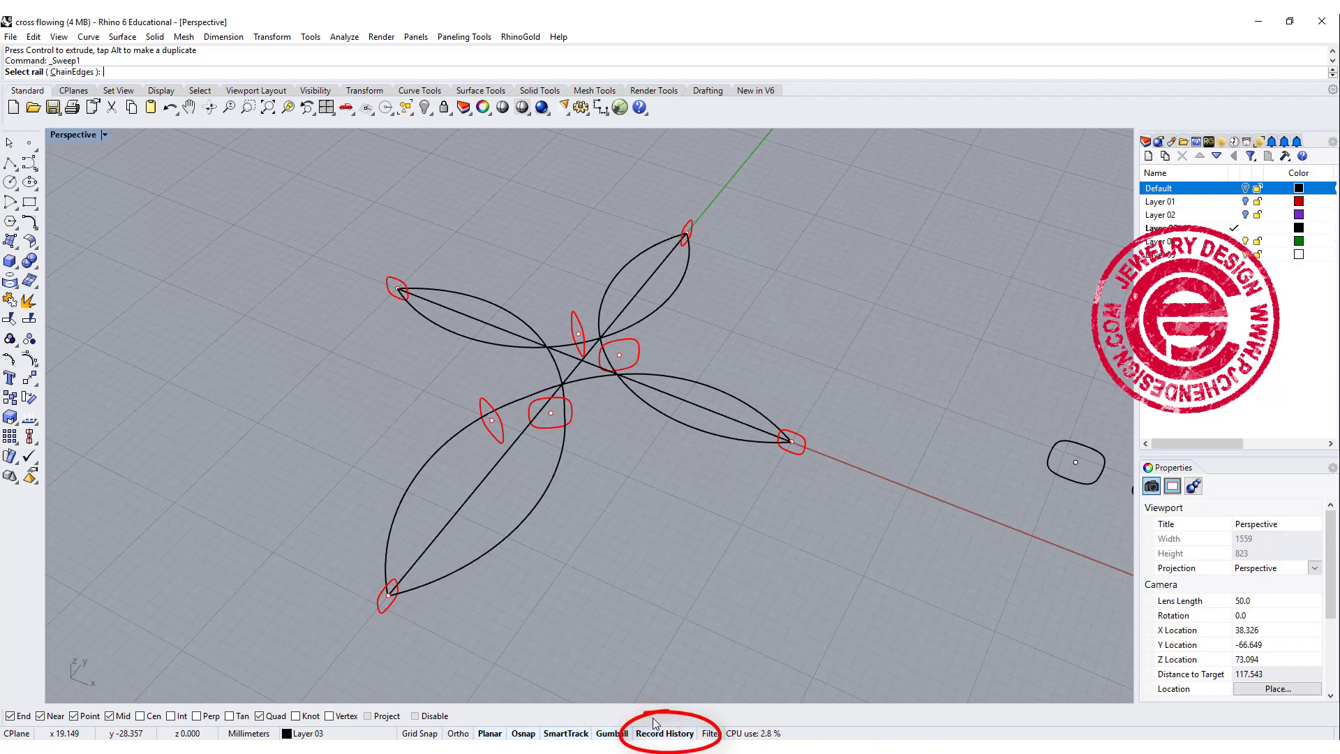
{"action": "left_click", "coordinate": [505, 304]}
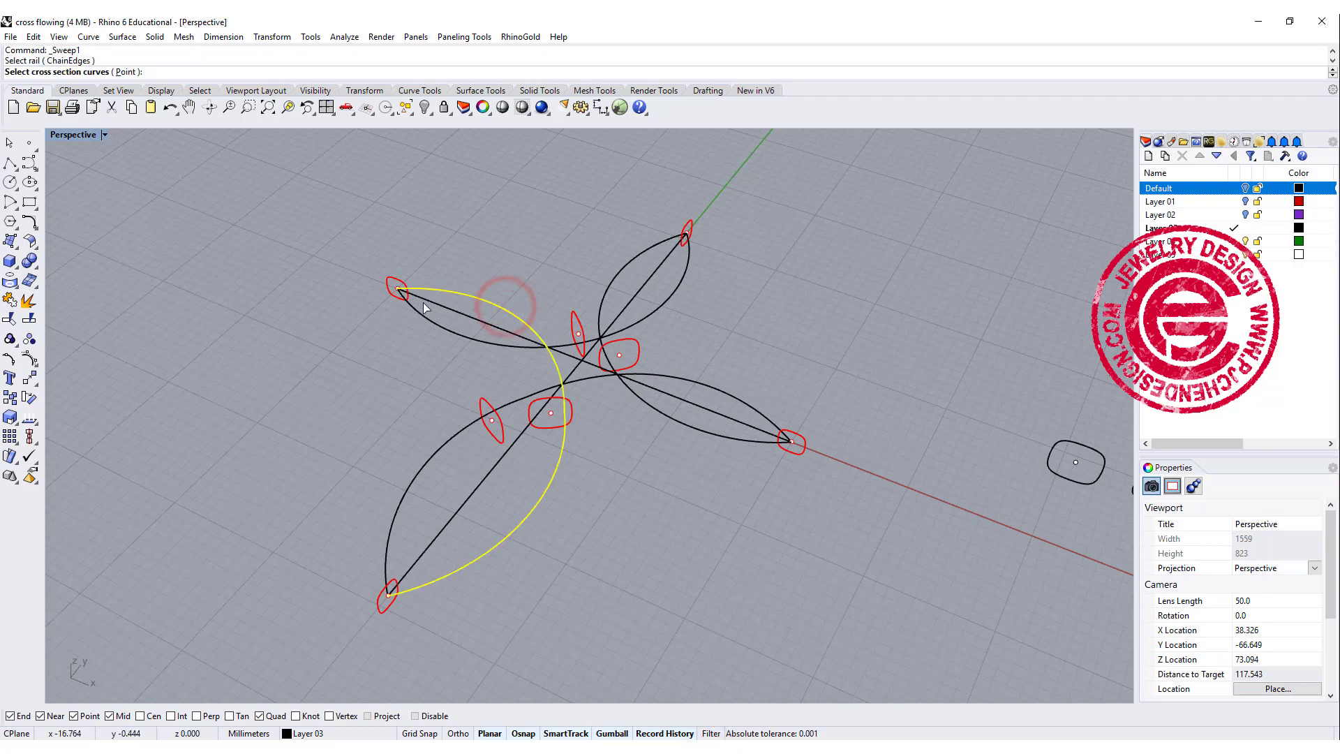
{"action": "left_click", "coordinate": [396, 283]}
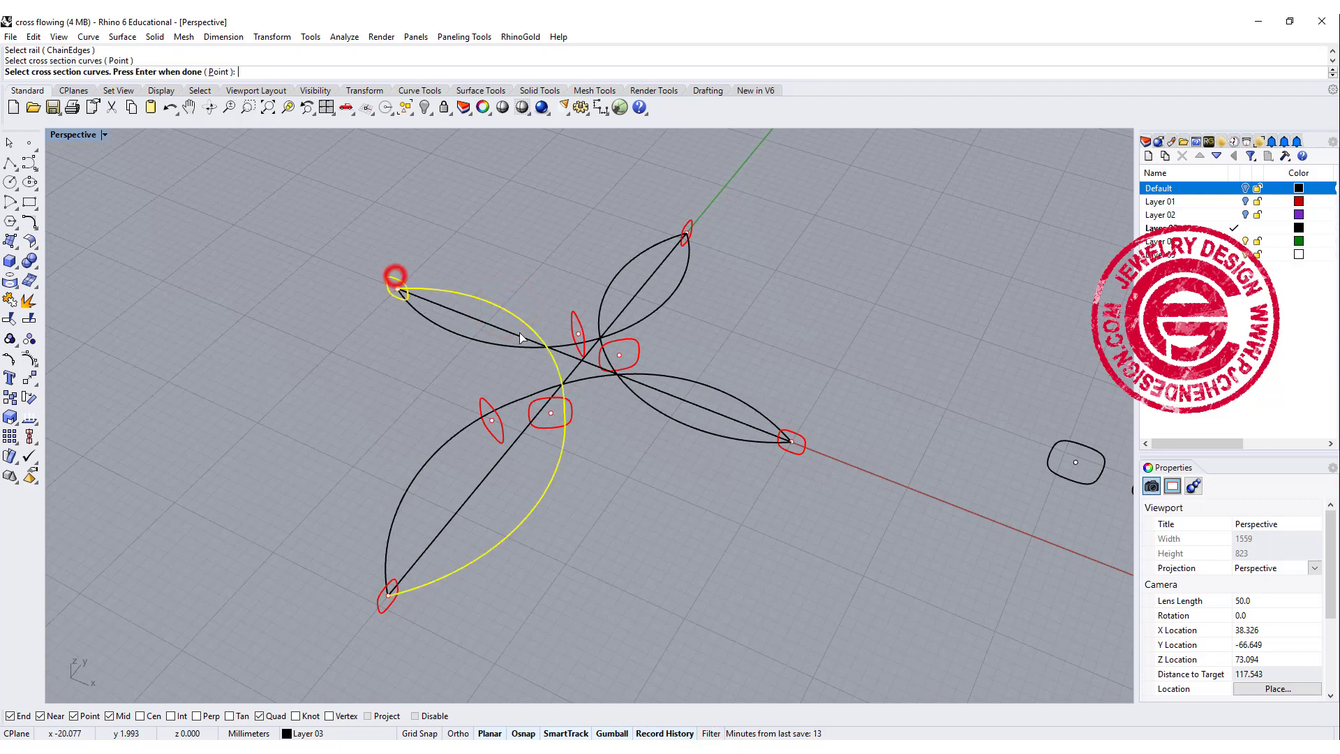
{"action": "left_click", "coordinate": [569, 421]}
{"action": "left_click", "coordinate": [385, 609]}
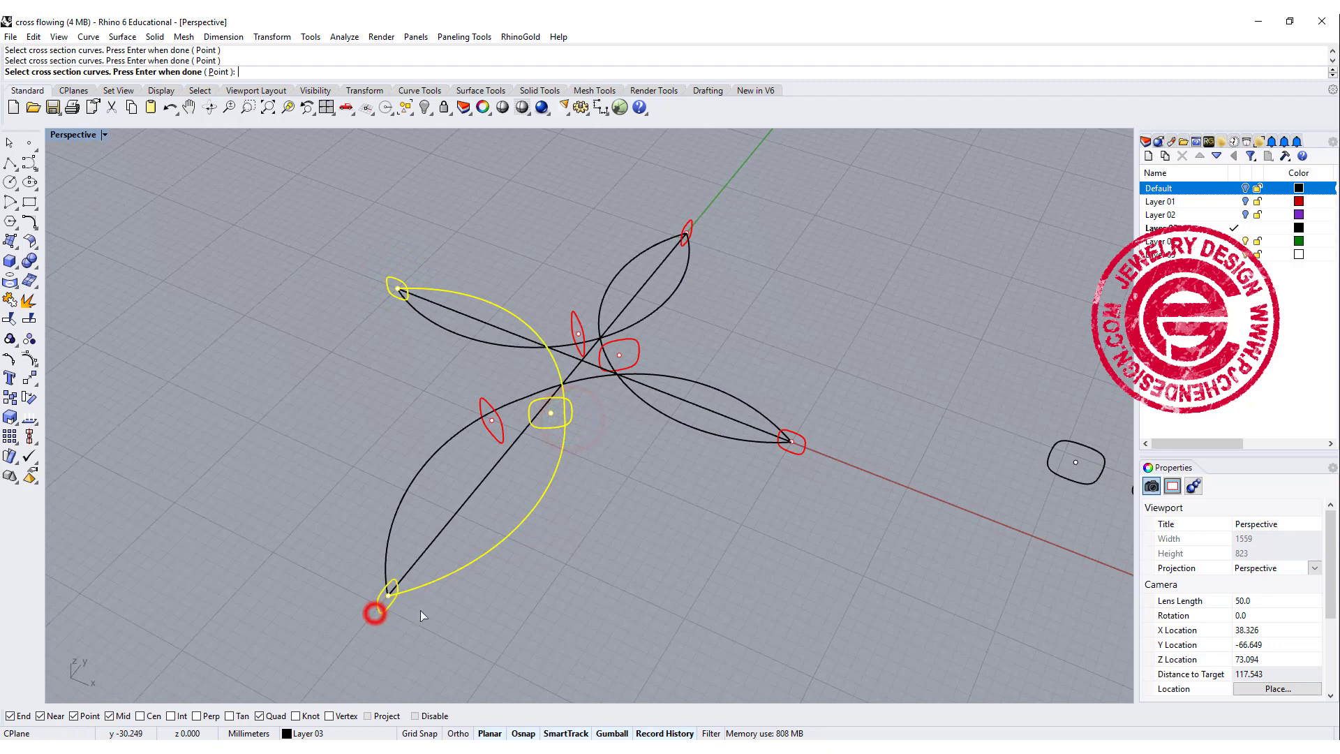
{"action": "key", "text": "Return"}
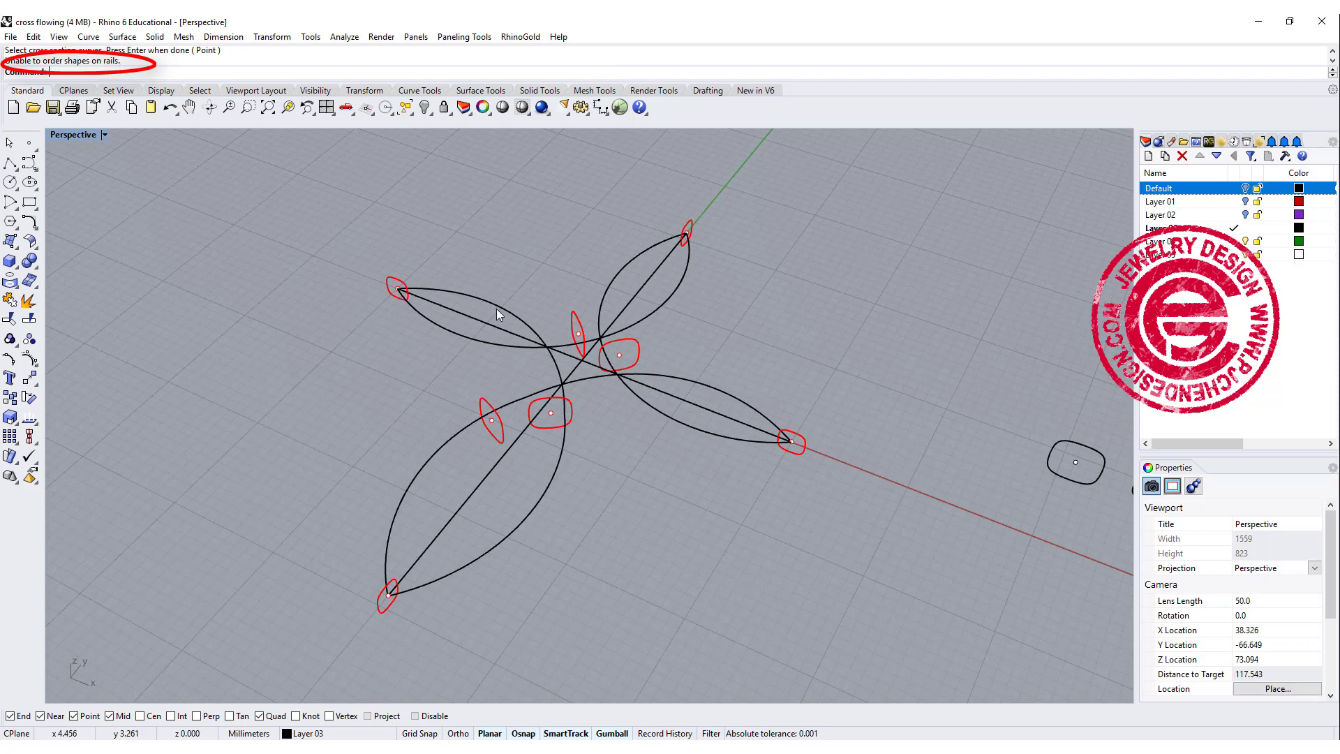
- Check the grouping of the lower-right large cross-section and ungroup all cross-sections and centre points on the cross
{"action": "left_click", "coordinate": [559, 459]}
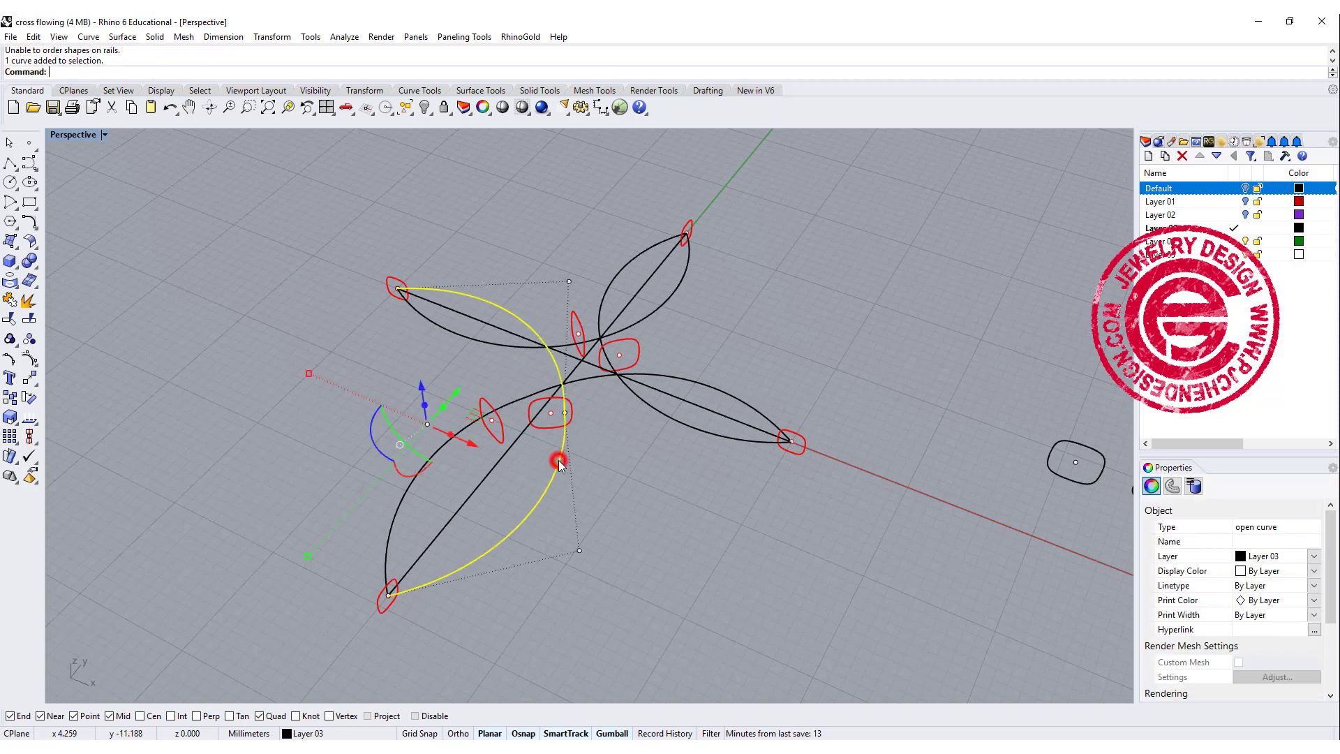
{"action": "left_click", "coordinate": [571, 420]}
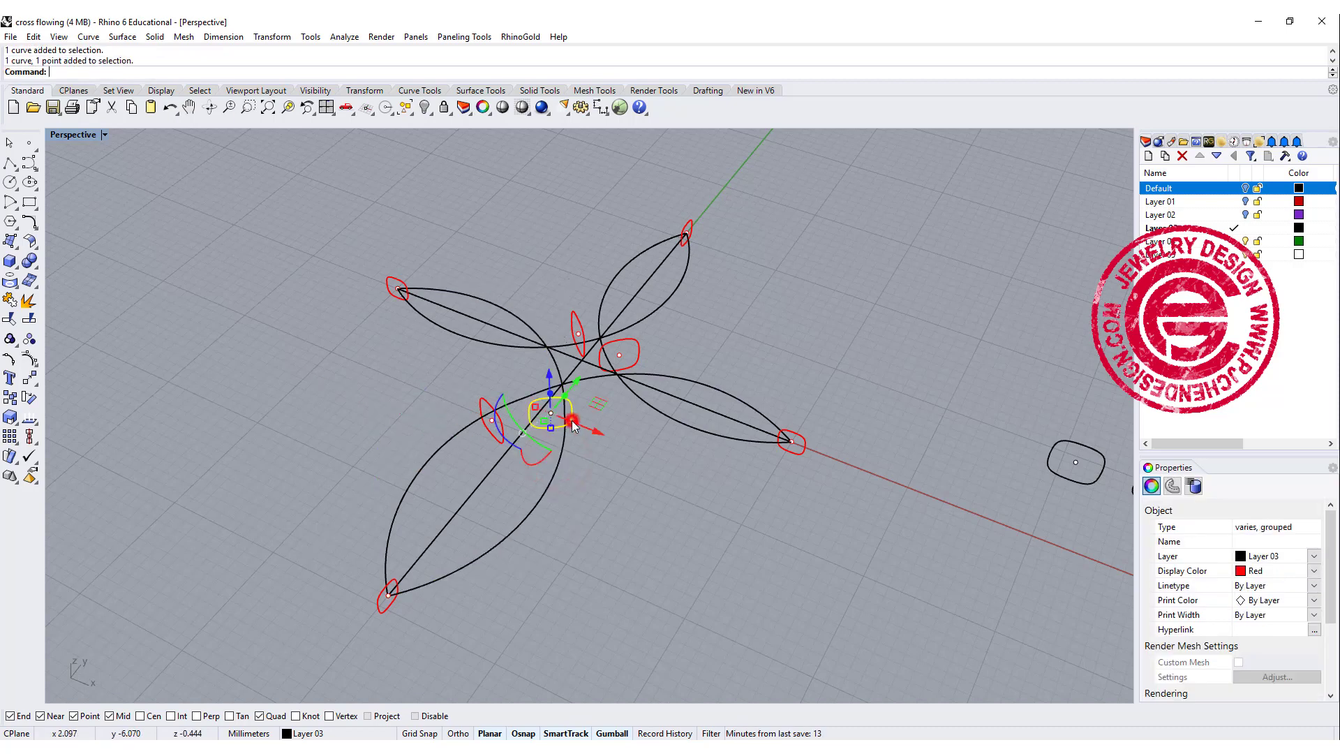
{"action": "left_click", "coordinate": [643, 467]}
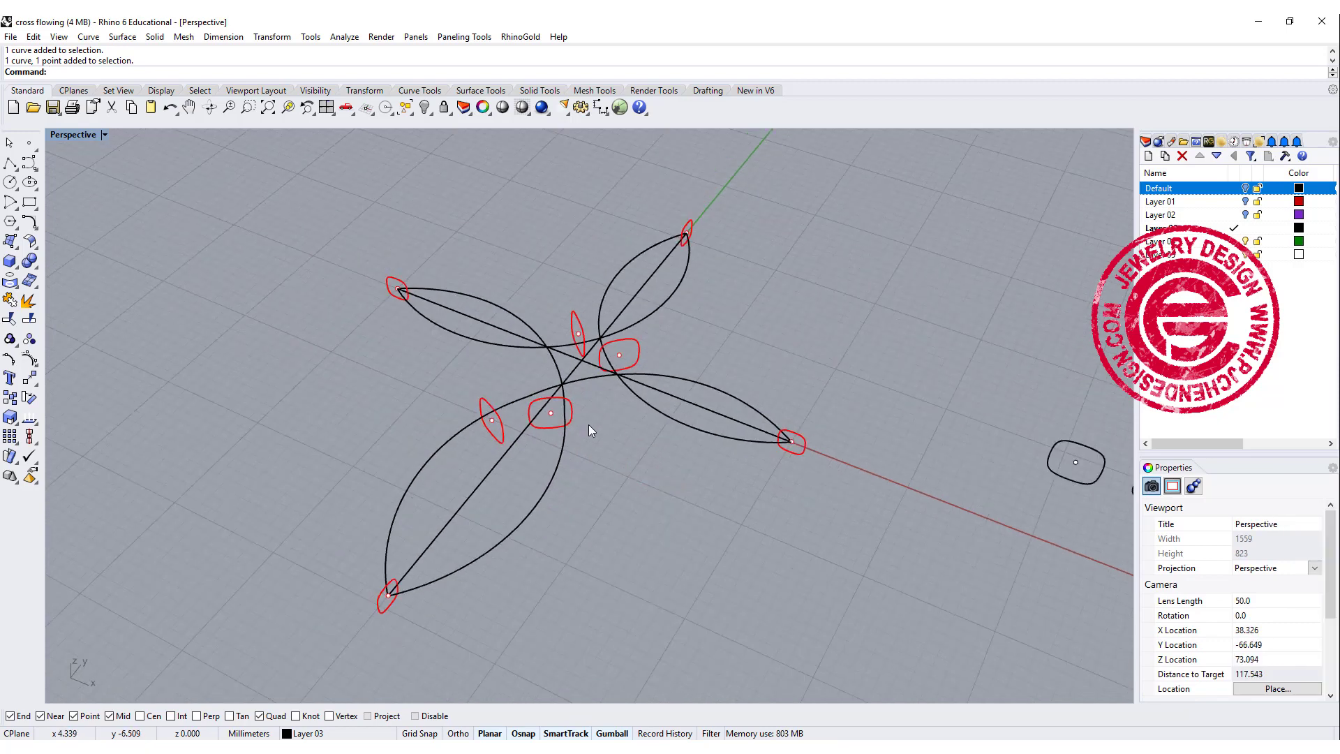
{"action": "left_click", "coordinate": [547, 424]}
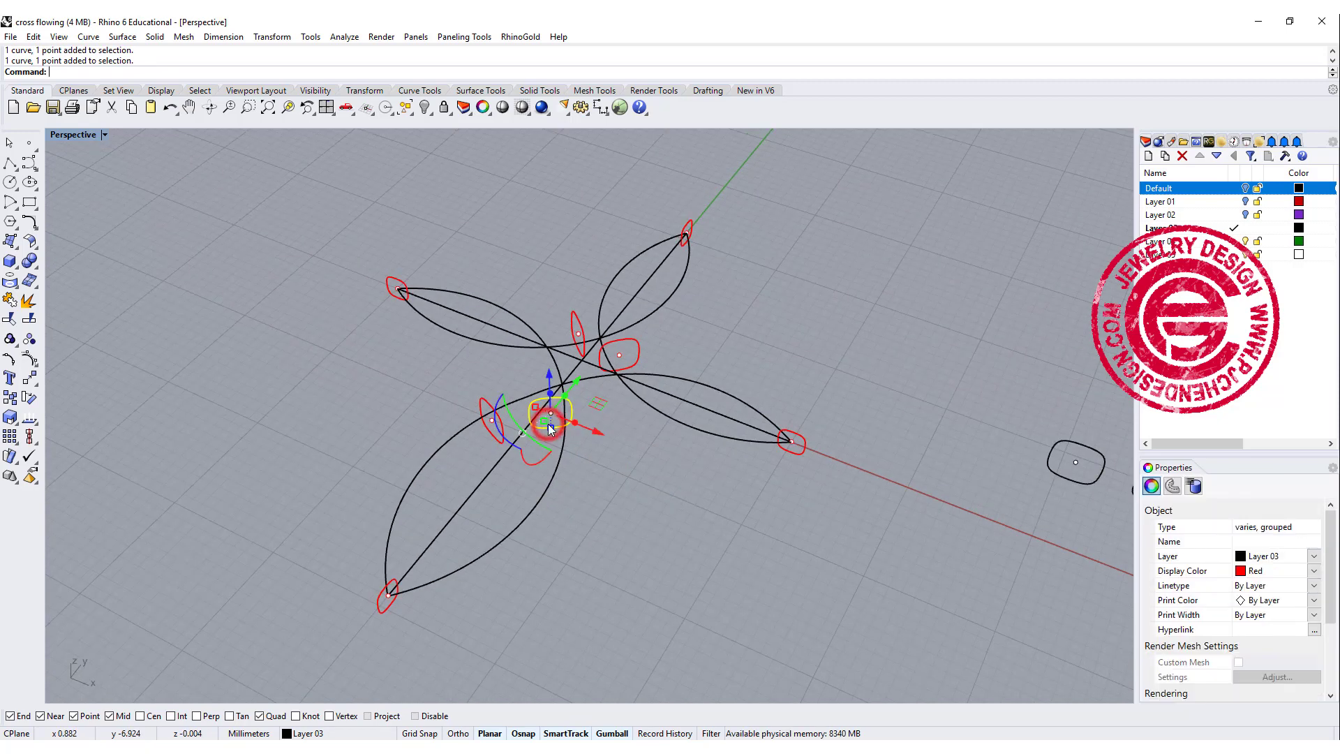
{"action": "scroll", "coordinate": [551, 421], "scroll_direction": "up", "scroll_amount": 4}
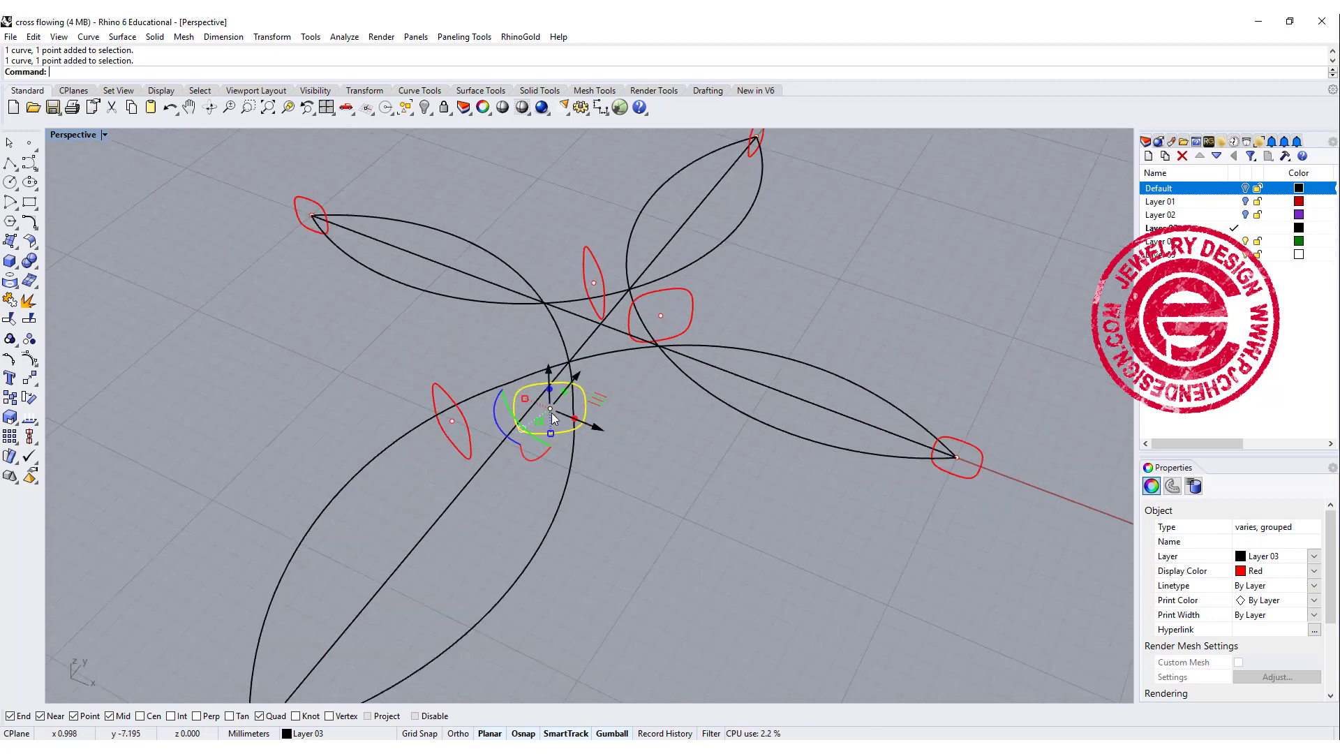
{"action": "left_click", "coordinate": [631, 447]}
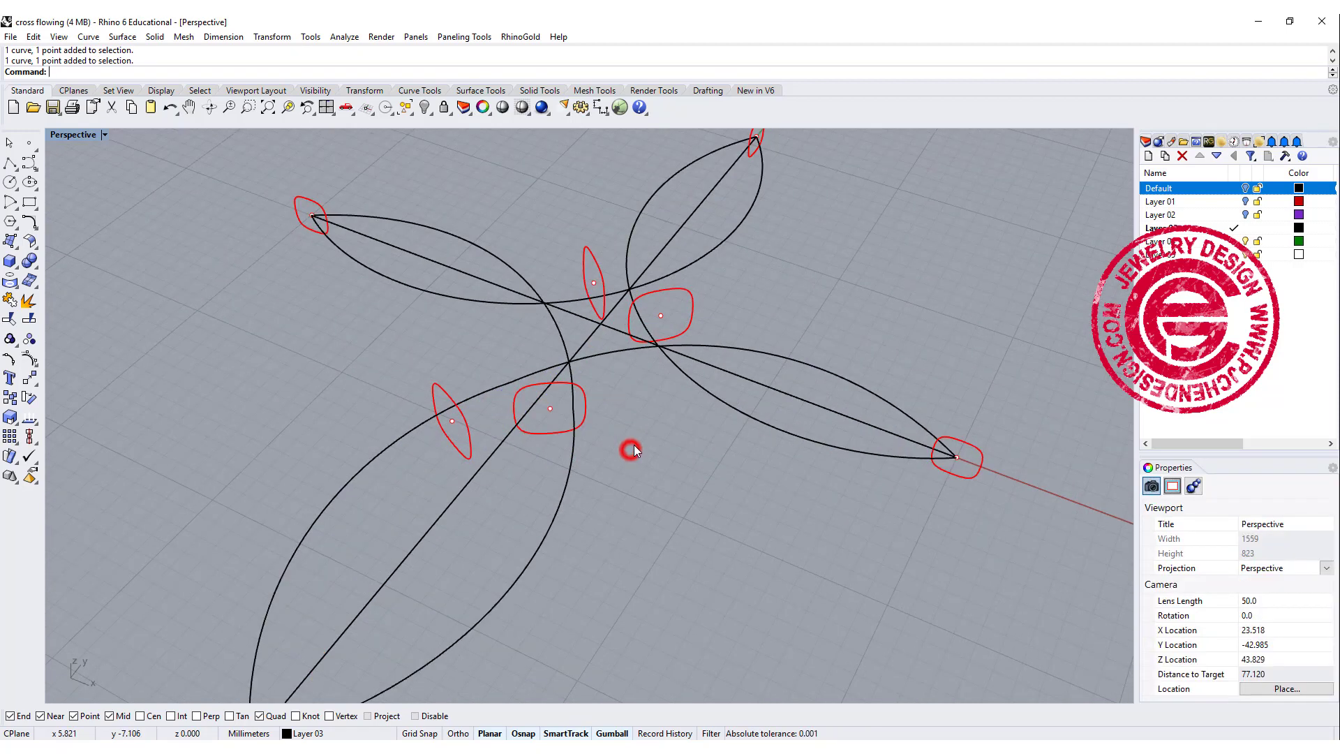
{"action": "scroll", "coordinate": [634, 444], "scroll_direction": "down", "scroll_amount": 5}
{"action": "left_click_drag", "start_coordinate": [368, 221], "coordinate": [886, 590]}
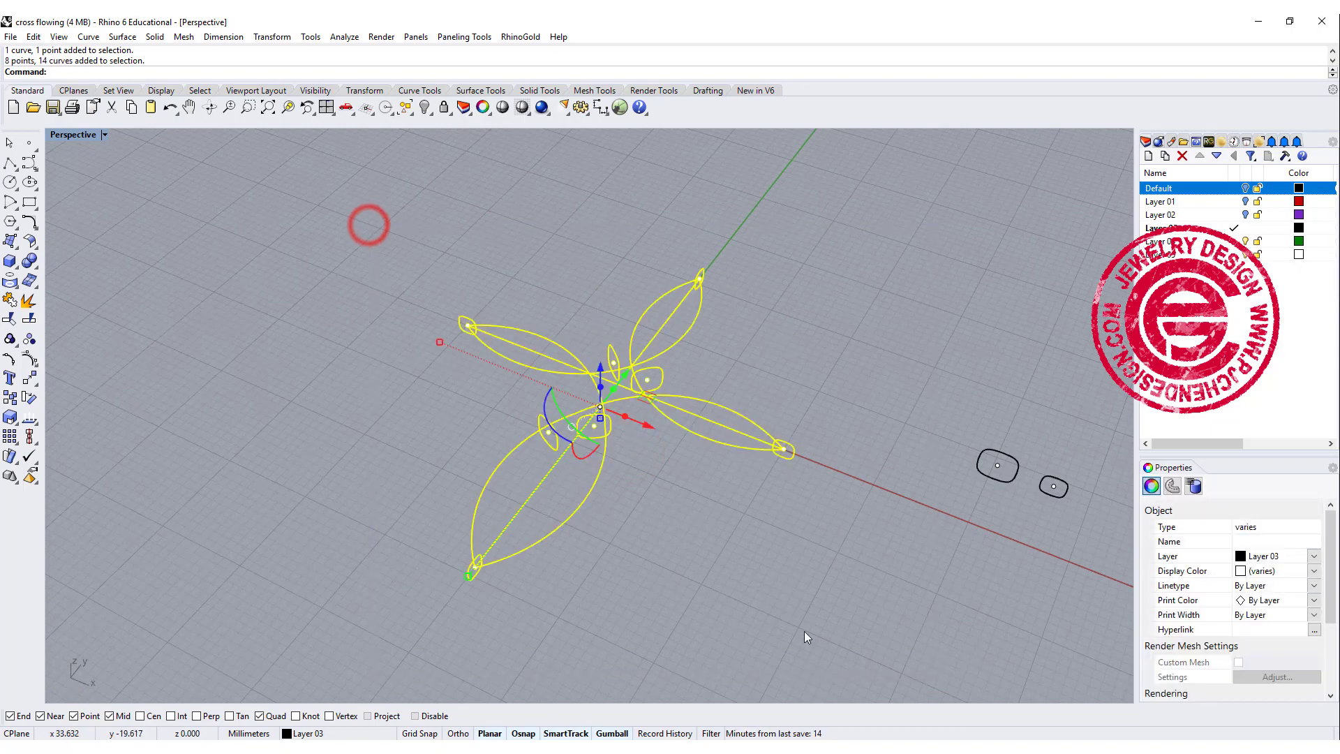
{"action": "left_click", "coordinate": [29, 339]}
{"action": "left_click", "coordinate": [246, 383]}
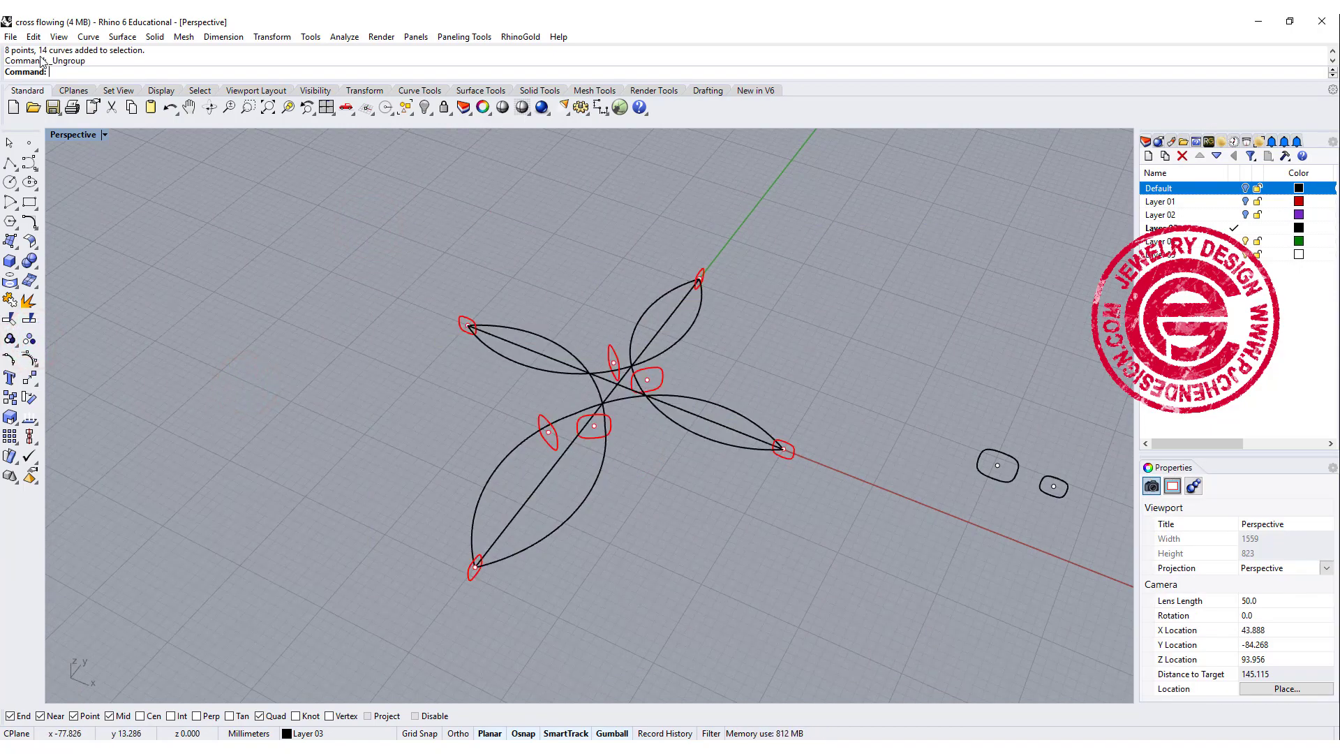
- Set up a one-rail sweep along the left-to-lower-tip arc with the left small, lower-right large and lower small cross-sections
{"action": "left_click", "coordinate": [122, 37]}
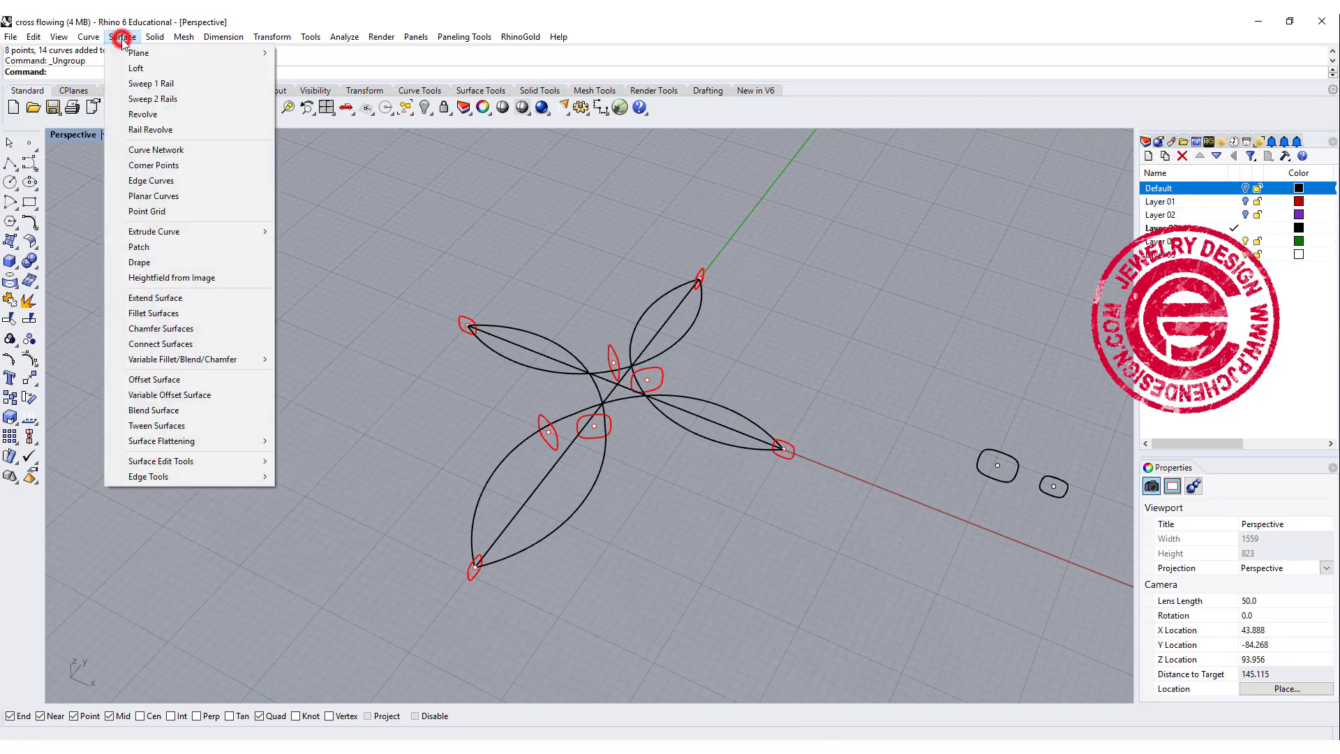
{"action": "left_click", "coordinate": [139, 79]}
{"action": "left_click", "coordinate": [559, 342]}
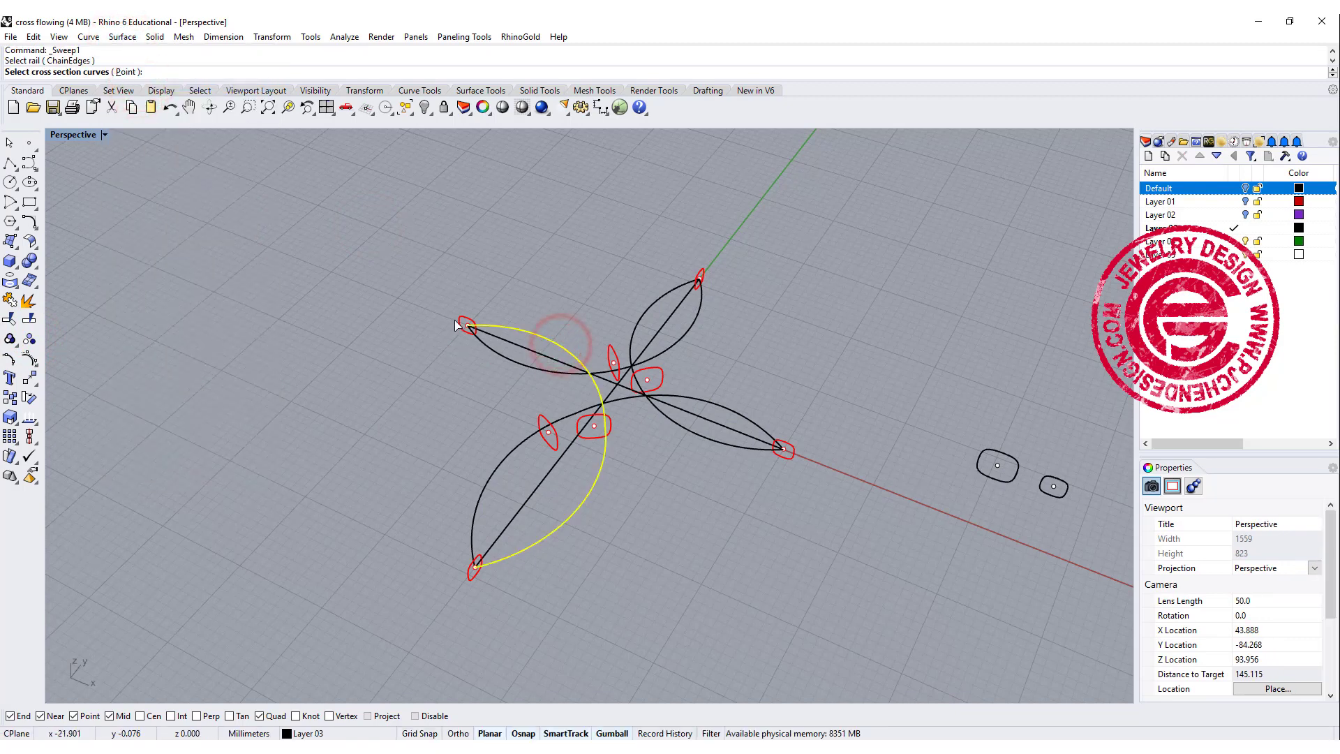
{"action": "left_click", "coordinate": [458, 322]}
{"action": "left_click", "coordinate": [609, 430]}
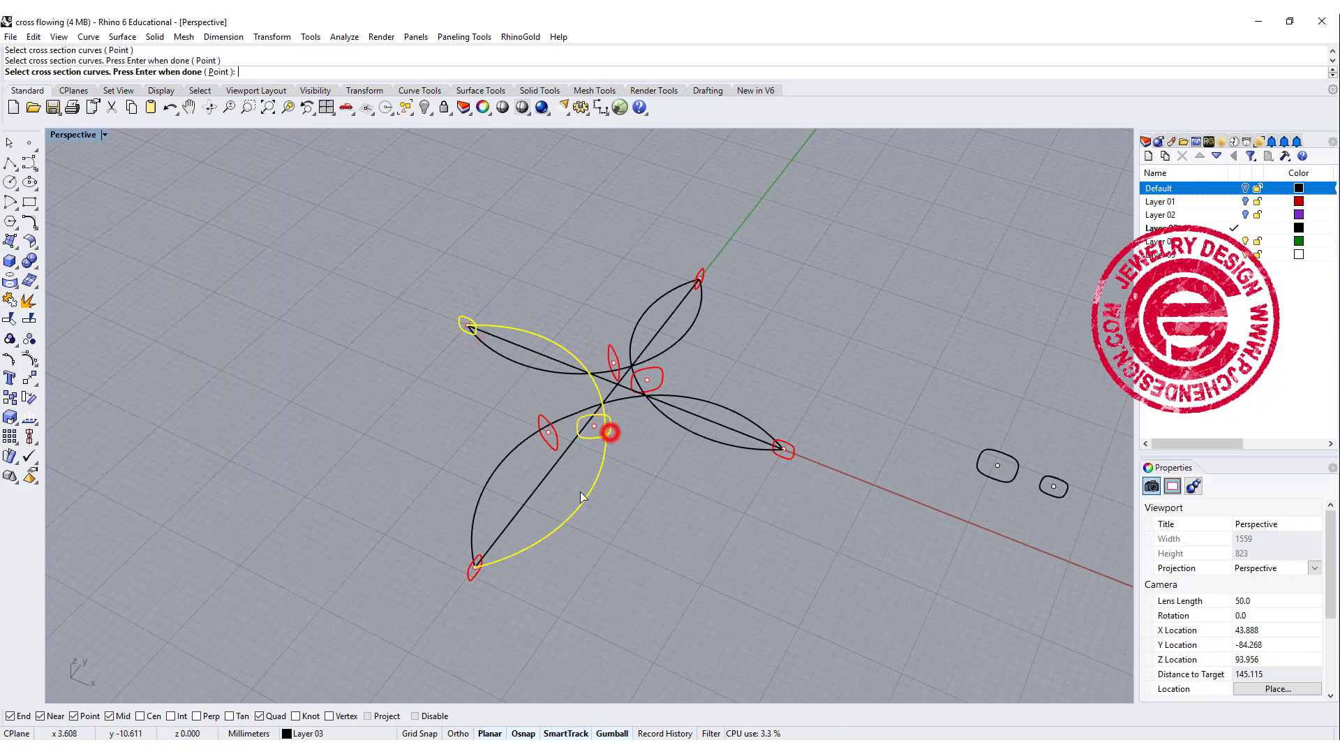
{"action": "left_click", "coordinate": [471, 576]}
{"action": "key", "text": "Return"}
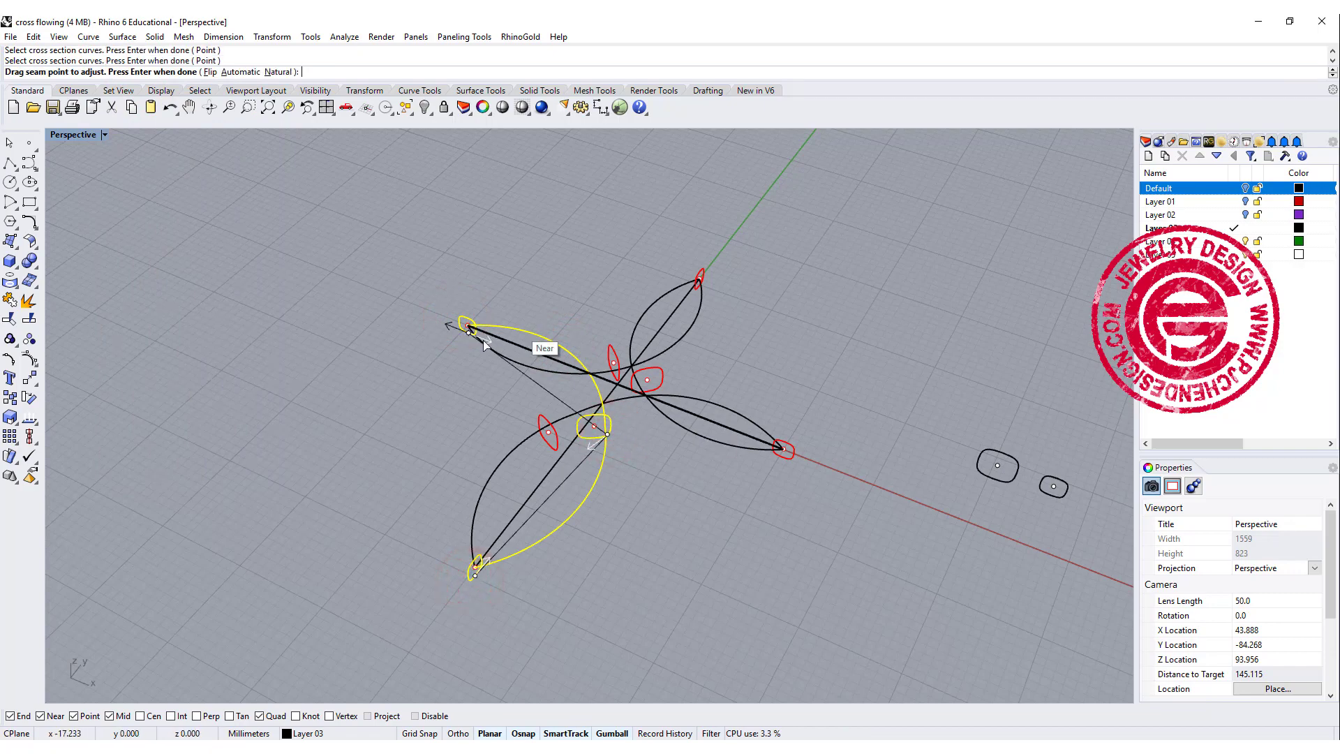
- Move the seam points of the large middle section and lower-tip section to their bottom centres and complete the first sweep
{"action": "scroll", "coordinate": [613, 392], "scroll_direction": "up", "scroll_amount": 5}
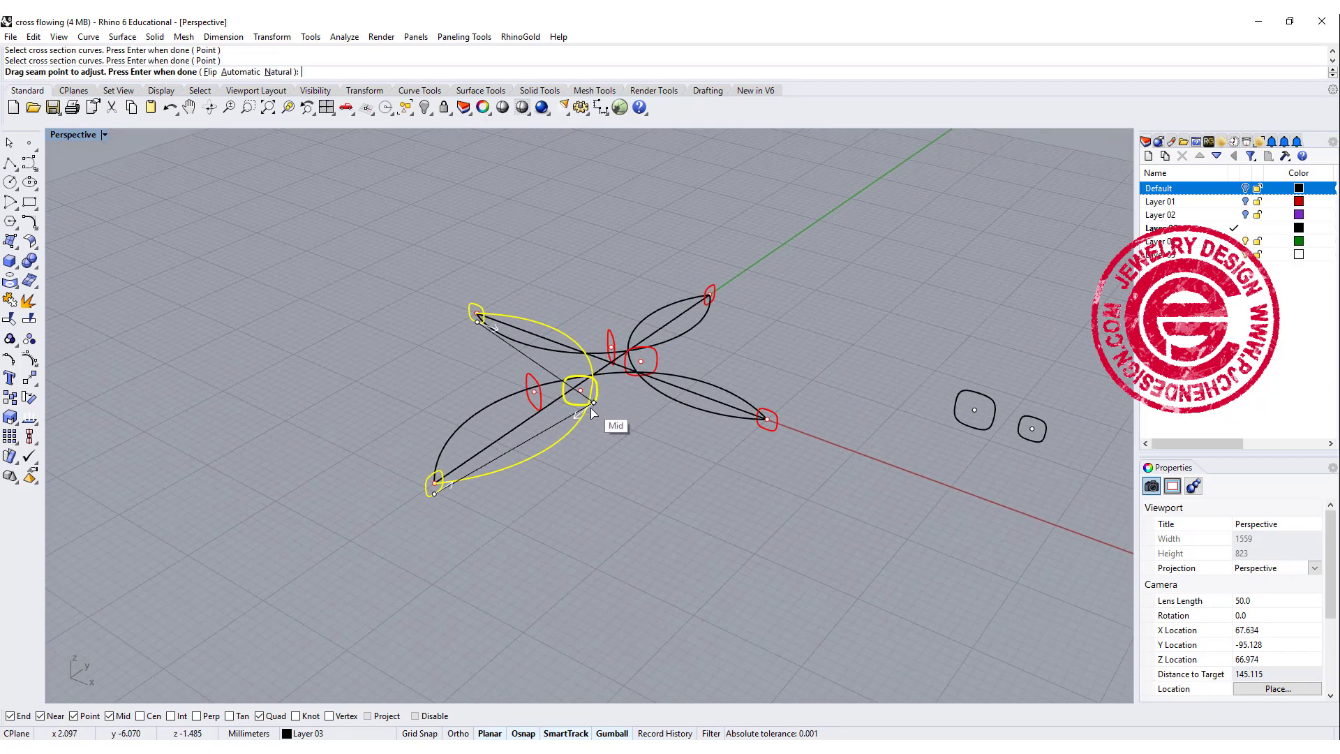
{"action": "left_click_drag", "start_coordinate": [598, 393], "coordinate": [570, 398]}
{"action": "left_click", "coordinate": [211, 613]}
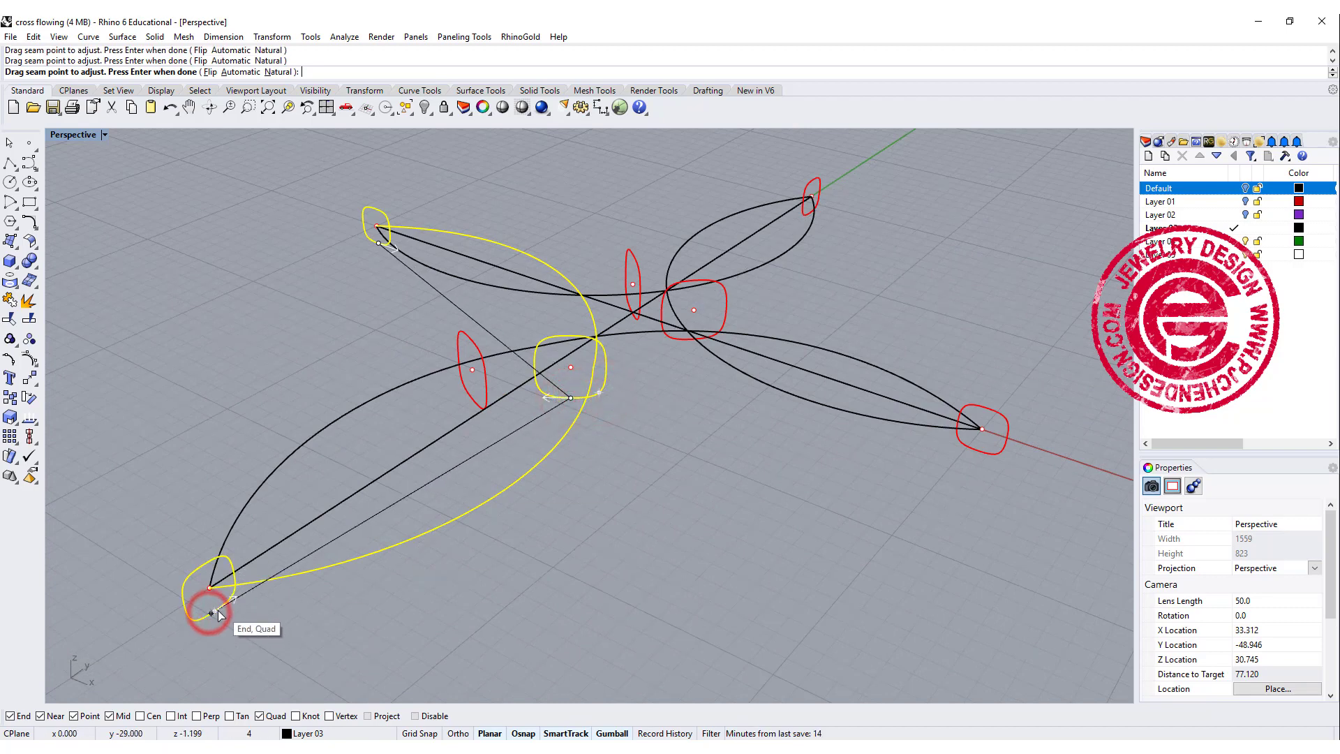
{"action": "left_click", "coordinate": [214, 612]}
{"action": "scroll", "coordinate": [460, 508], "scroll_direction": "down", "scroll_amount": 4}
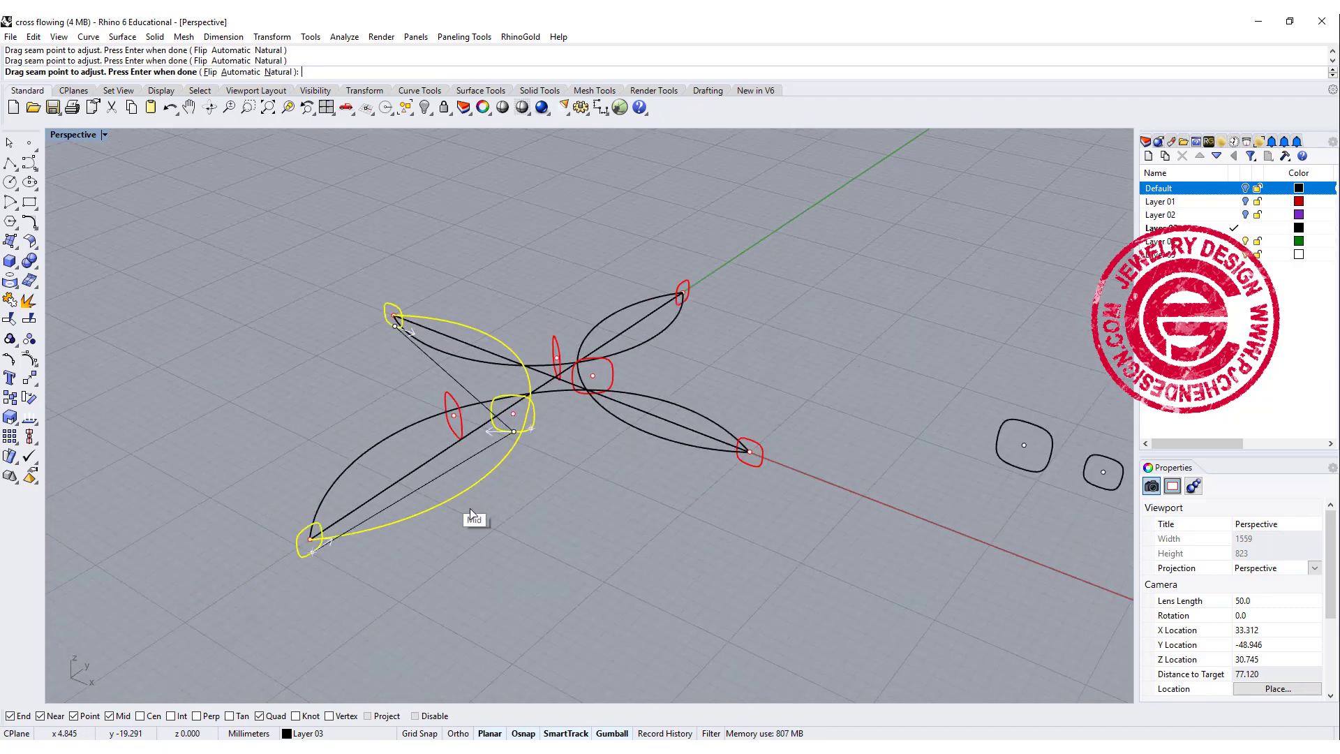
{"action": "right_click_drag", "start_coordinate": [471, 551], "coordinate": [715, 569]}
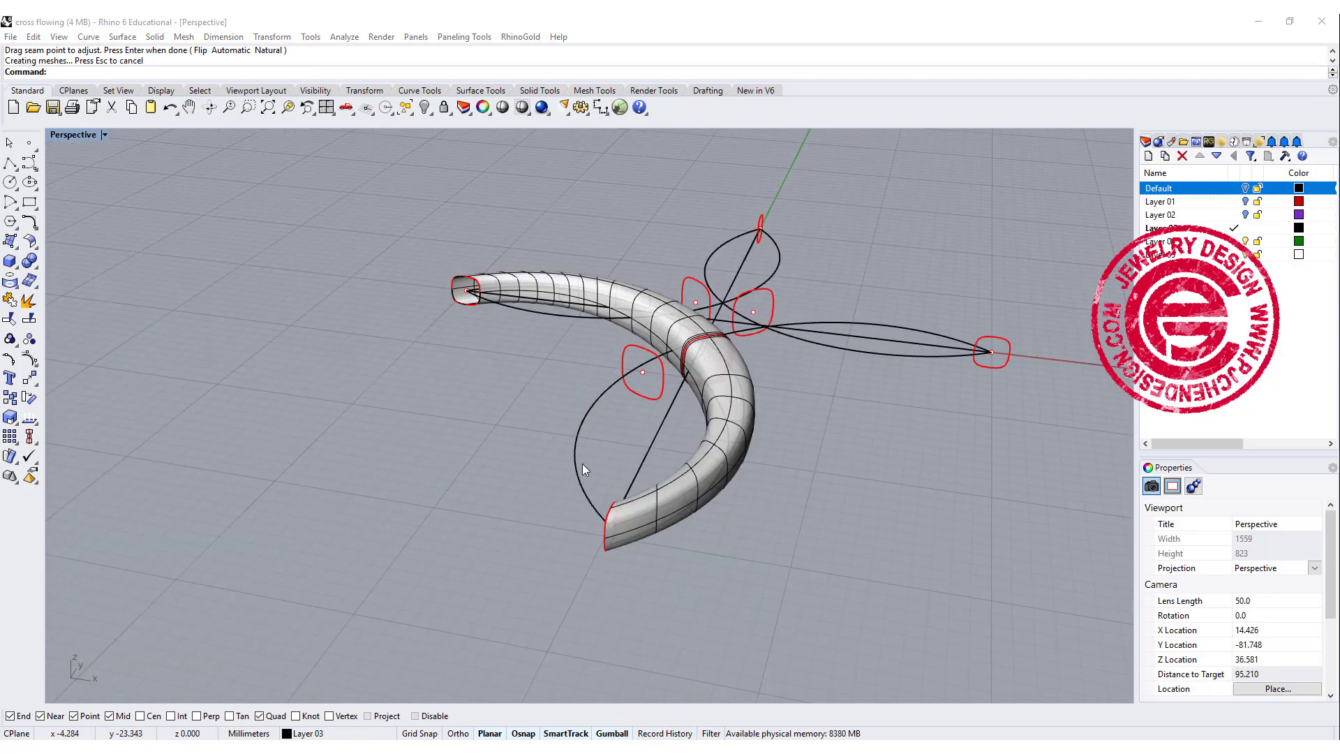
- Set up a one-rail sweep along the right-to-lower-tip arc with the right small, lower-left large and lower small cross-sections
{"action": "right_click_drag", "start_coordinate": [583, 464], "coordinate": [648, 441]}
{"action": "scroll", "coordinate": [588, 399], "scroll_direction": "down", "scroll_amount": 3}
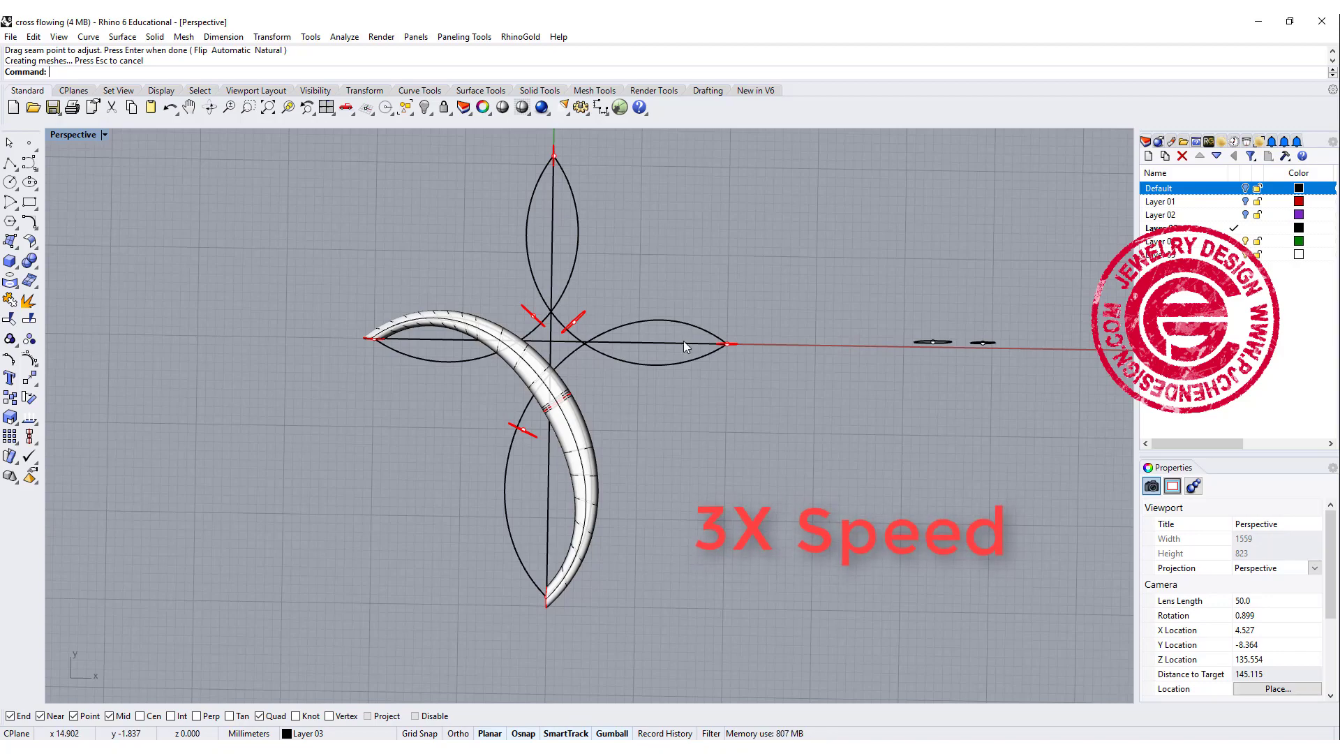
{"action": "right_click_drag", "start_coordinate": [684, 340], "coordinate": [575, 371]}
{"action": "scroll", "coordinate": [574, 371], "scroll_direction": "up", "scroll_amount": 6}
{"action": "left_click", "coordinate": [118, 39]}
{"action": "left_click", "coordinate": [177, 80]}
{"action": "left_click", "coordinate": [444, 353]}
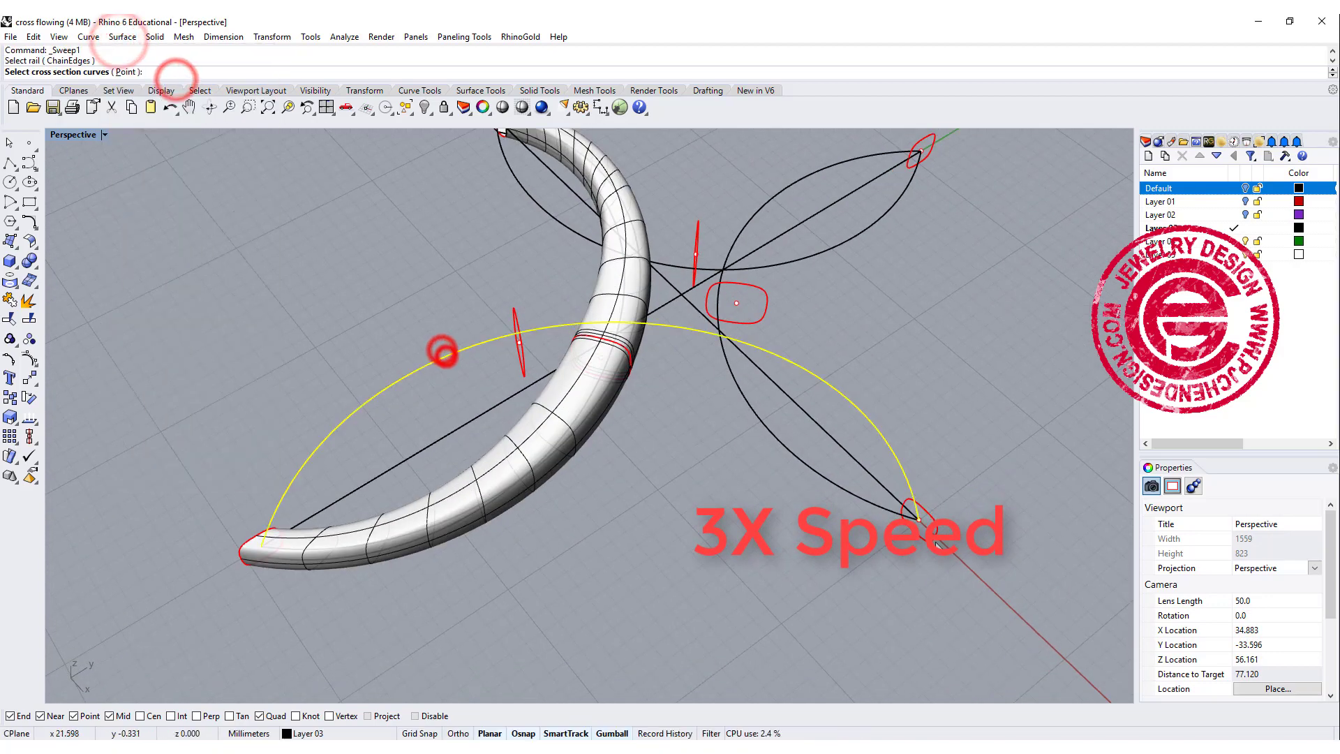
{"action": "left_click", "coordinate": [932, 536]}
{"action": "left_click", "coordinate": [527, 372]}
{"action": "left_click", "coordinate": [255, 535]}
{"action": "left_click", "coordinate": [326, 568]}
{"action": "right_click", "coordinate": [698, 584]}
- Move the lower-left large section's seam point to its bottom centre and complete the second sweep with history recording
{"action": "right_click_drag", "start_coordinate": [391, 551], "coordinate": [680, 391]}
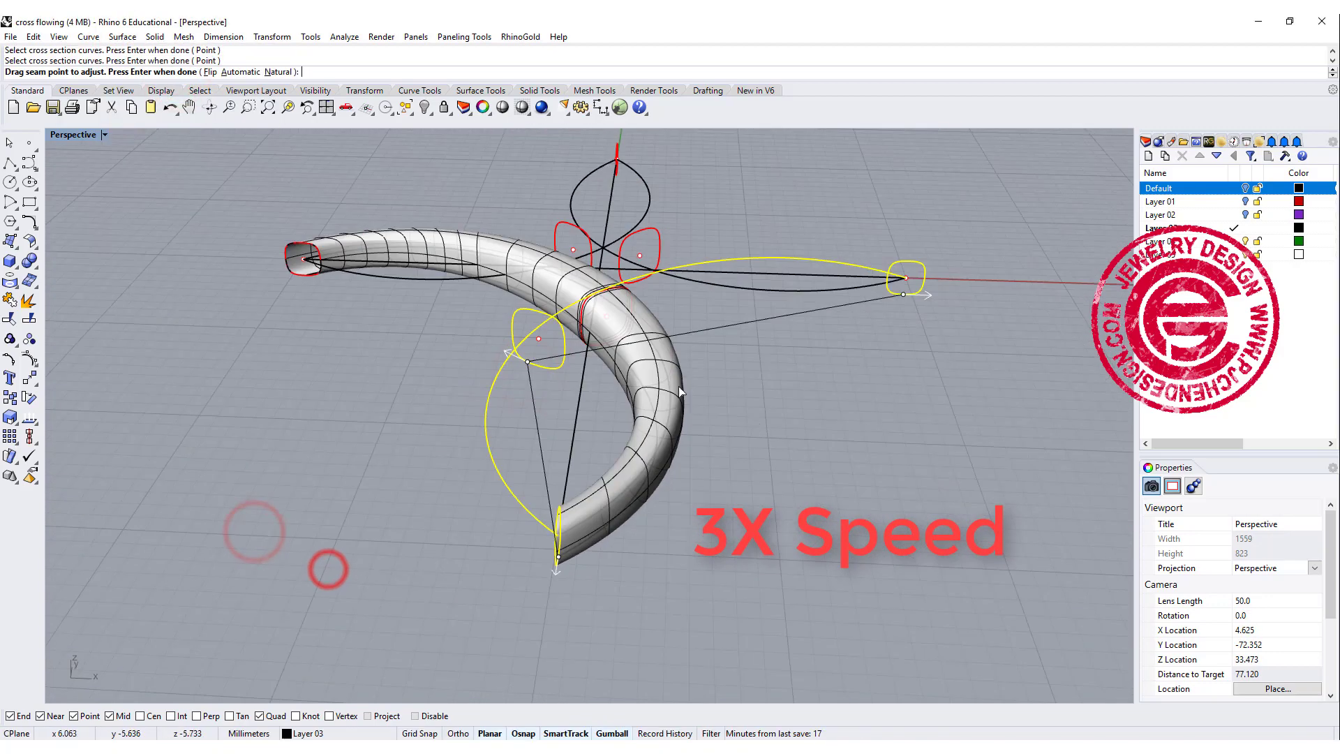
{"action": "left_click", "coordinate": [530, 362]}
{"action": "left_click", "coordinate": [536, 362]}
{"action": "right_click_drag", "start_coordinate": [548, 516], "coordinate": [856, 522]}
{"action": "right_click_drag", "start_coordinate": [999, 304], "coordinate": [898, 310]}
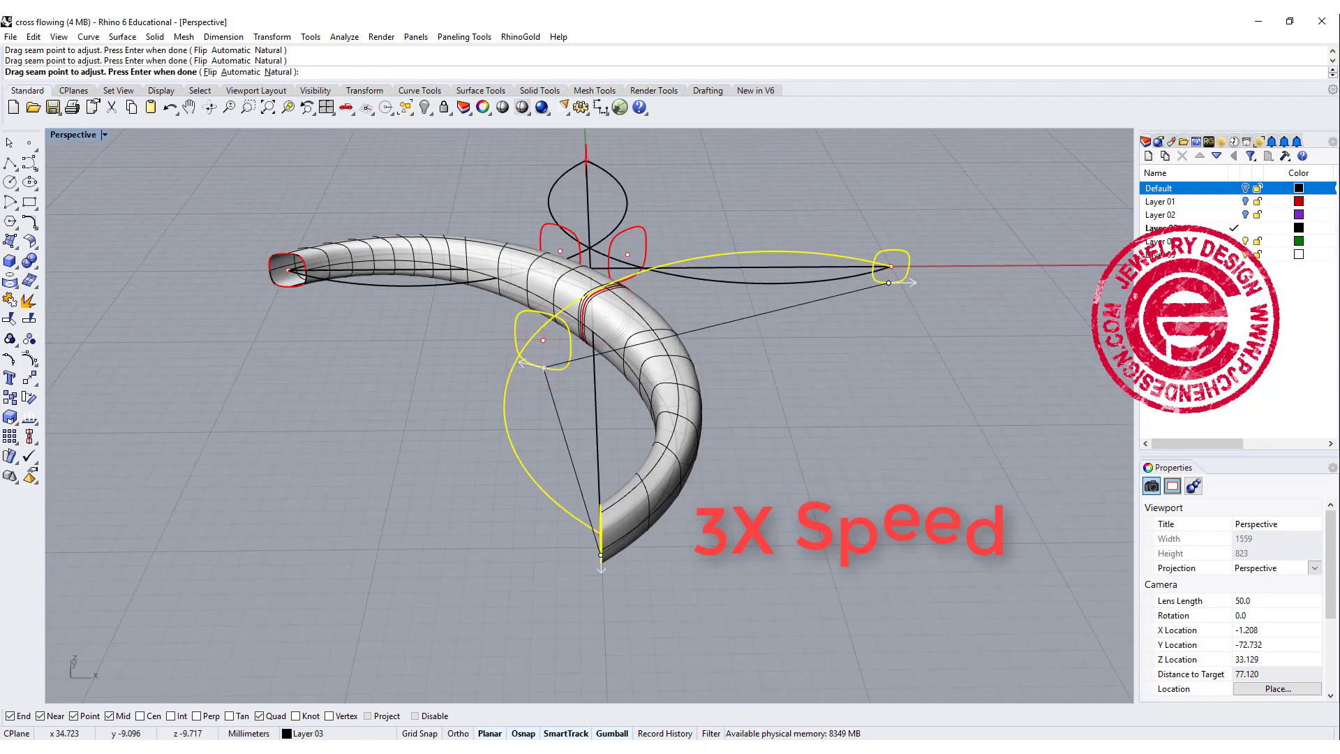
{"action": "left_click", "coordinate": [682, 733]}
{"action": "right_click", "coordinate": [850, 529]}
{"action": "right_click", "coordinate": [851, 529]}
- Set up a one-rail sweep along the upper-to-left-tip arc with the upper small, upper-left large and left small cross-sections
{"action": "right_click_drag", "start_coordinate": [1075, 314], "coordinate": [921, 347]}
{"action": "scroll", "coordinate": [922, 347], "scroll_direction": "down", "scroll_amount": 2}
{"action": "right_click", "coordinate": [922, 348]}
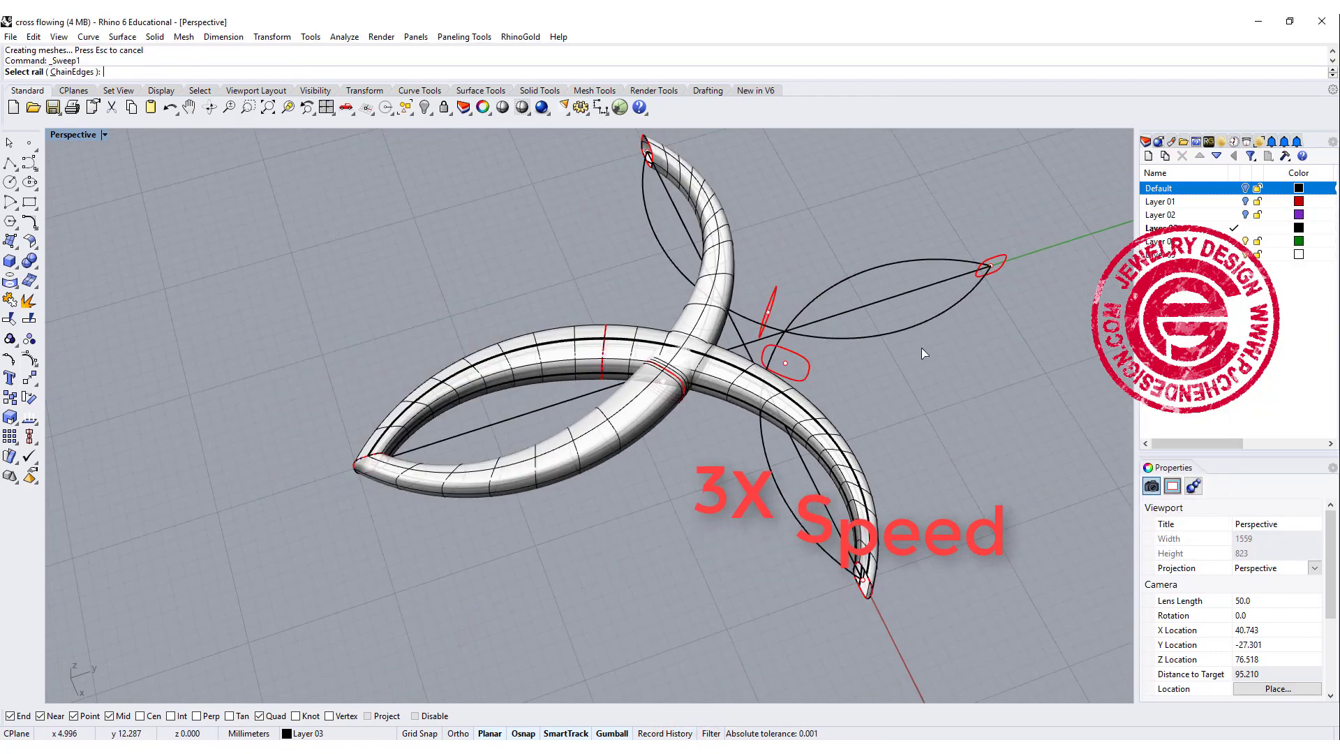
{"action": "left_click", "coordinate": [922, 325]}
{"action": "left_click", "coordinate": [991, 272]}
{"action": "left_click", "coordinate": [759, 337]}
{"action": "left_click", "coordinate": [640, 144]}
{"action": "left_click", "coordinate": [686, 180]}
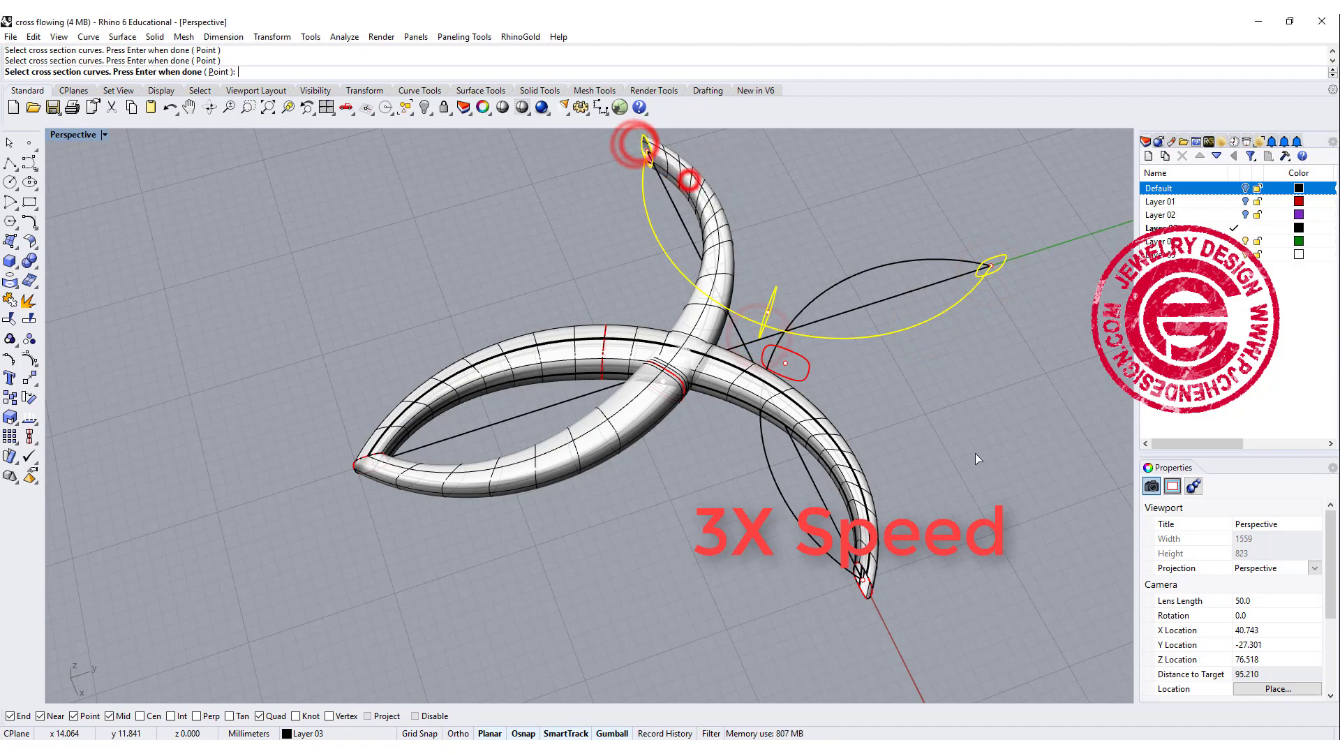
{"action": "right_click", "coordinate": [974, 454]}
- Move the upper-left large section's seam point to its bottom centre and complete the third sweep with the Freeform frame style
{"action": "right_click_drag", "start_coordinate": [970, 488], "coordinate": [824, 356]}
{"action": "left_click", "coordinate": [719, 412]}
{"action": "left_click", "coordinate": [741, 417]}
{"action": "right_click_drag", "start_coordinate": [1012, 474], "coordinate": [927, 489]}
{"action": "right_click", "coordinate": [927, 489]}
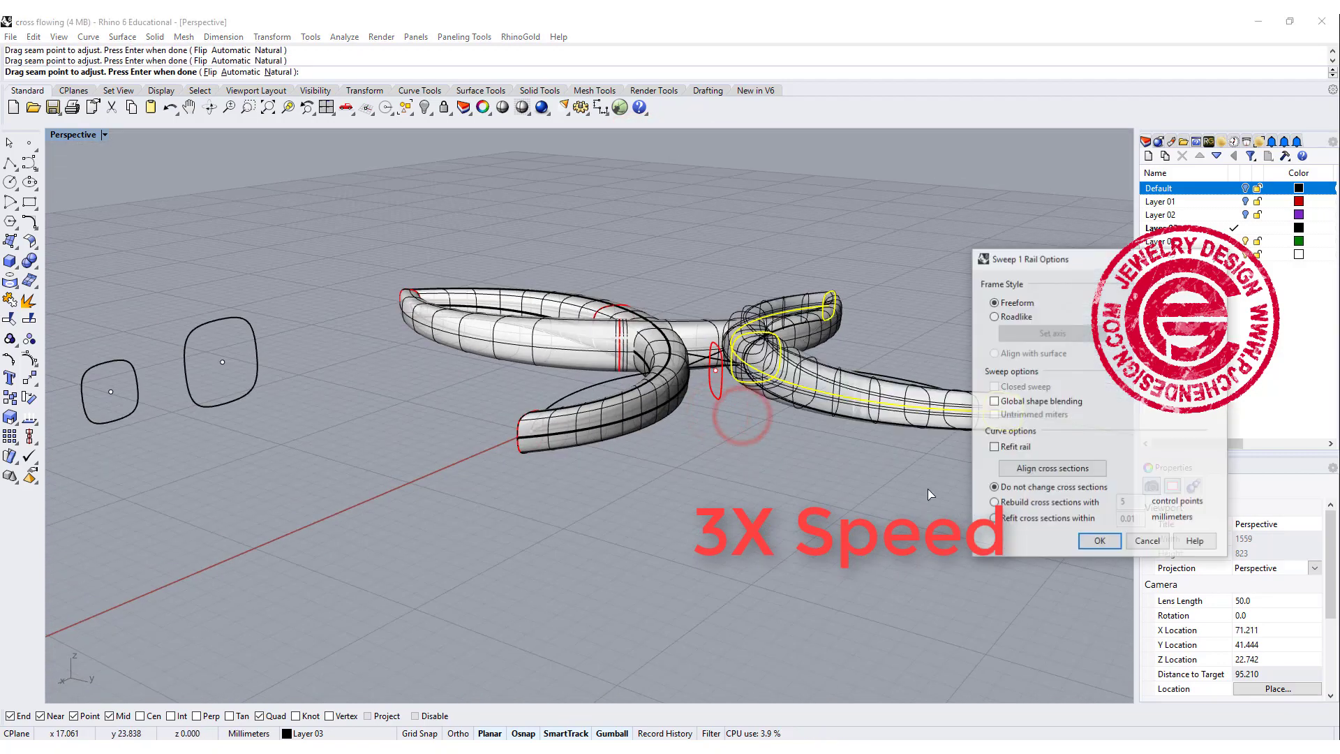
{"action": "right_click", "coordinate": [928, 489]}
- Set up a one-rail sweep along the upper-to-right-tip arc with the upper small, upper-right large and right small cross-sections
{"action": "right_click_drag", "start_coordinate": [782, 433], "coordinate": [894, 473]}
{"action": "right_click", "coordinate": [895, 474]}
{"action": "left_click", "coordinate": [926, 407]}
{"action": "left_click", "coordinate": [1051, 446]}
{"action": "left_click", "coordinate": [1057, 460]}
{"action": "left_click", "coordinate": [757, 427]}
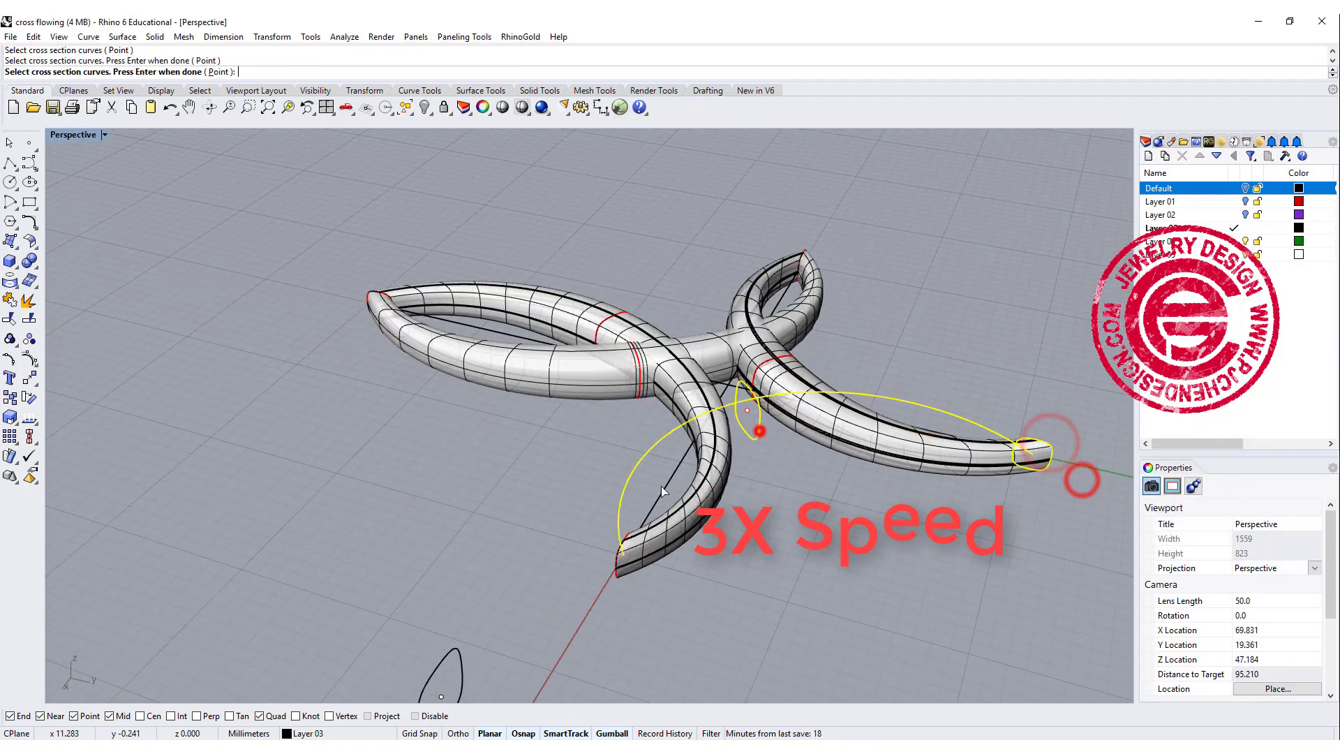
{"action": "left_click", "coordinate": [622, 544]}
{"action": "left_click", "coordinate": [670, 576]}
{"action": "key", "text": "Return"}
- Move the upper-right large section's seam point to its bottom centre and complete the fourth sweep with history recording
{"action": "left_click", "coordinate": [737, 416]}
{"action": "left_click", "coordinate": [743, 426]}
{"action": "right_click_drag", "start_coordinate": [782, 600], "coordinate": [866, 559]}
{"action": "left_click", "coordinate": [671, 734]}
{"action": "key", "text": "Return"}
- Examine the shape of the four swept strands in the Top view alongside the other viewports
{"action": "right_click_drag", "start_coordinate": [795, 582], "coordinate": [773, 525]}
{"action": "double_click", "coordinate": [69, 133]}
{"action": "right_click_drag", "start_coordinate": [398, 399], "coordinate": [380, 411]}
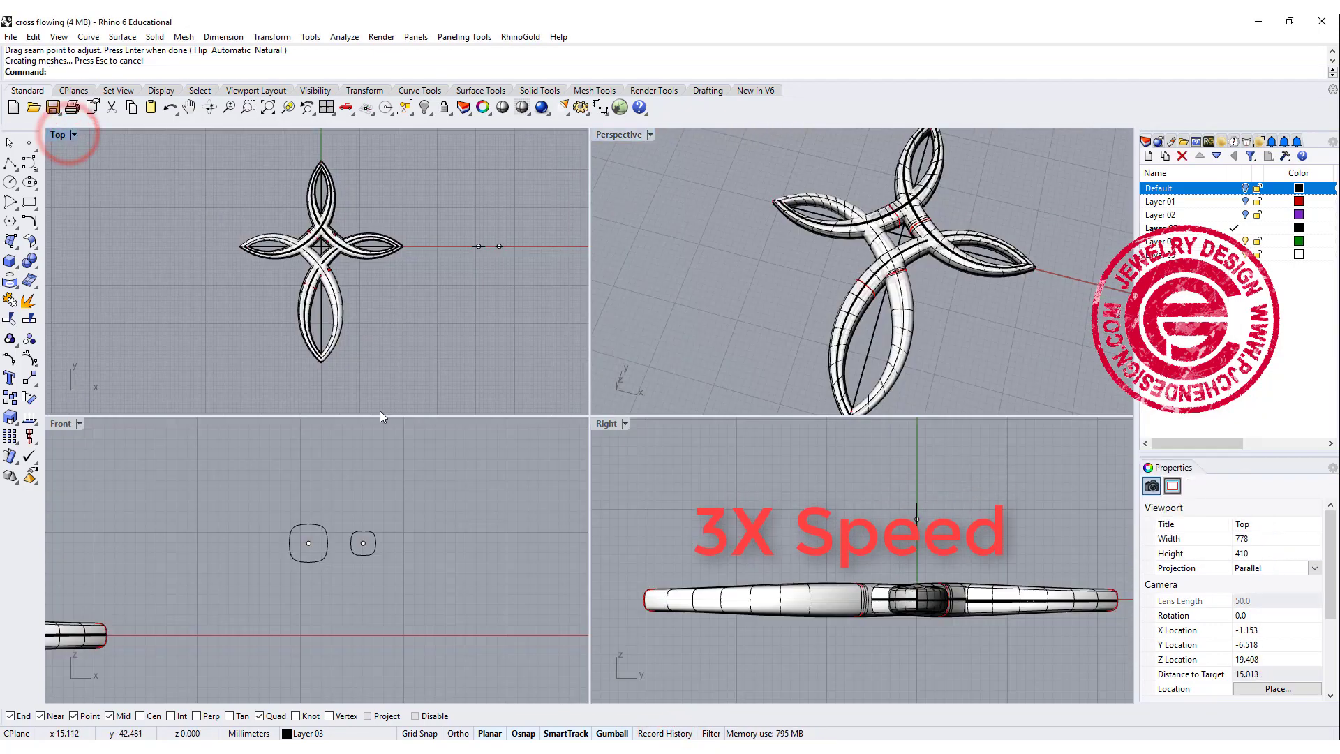
{"action": "left_click_drag", "start_coordinate": [381, 416], "coordinate": [349, 691]}
- Raise the large cross-section of the left-to-bottom strand vertically in the Perspective view to lift the strand over the crossing
{"action": "right_click_drag", "start_coordinate": [823, 332], "coordinate": [670, 361]}
{"action": "double_click", "coordinate": [626, 133]}
{"action": "scroll", "coordinate": [644, 413], "scroll_direction": "up", "scroll_amount": 4}
{"action": "mouse_move", "coordinate": [645, 429]}
{"action": "right_mouse_down"}
{"action": "mouse_move", "coordinate": [694, 398]}
{"action": "mouse_move", "coordinate": [659, 409]}
{"action": "right_mouse_up"}
{"action": "left_click", "coordinate": [655, 417]}
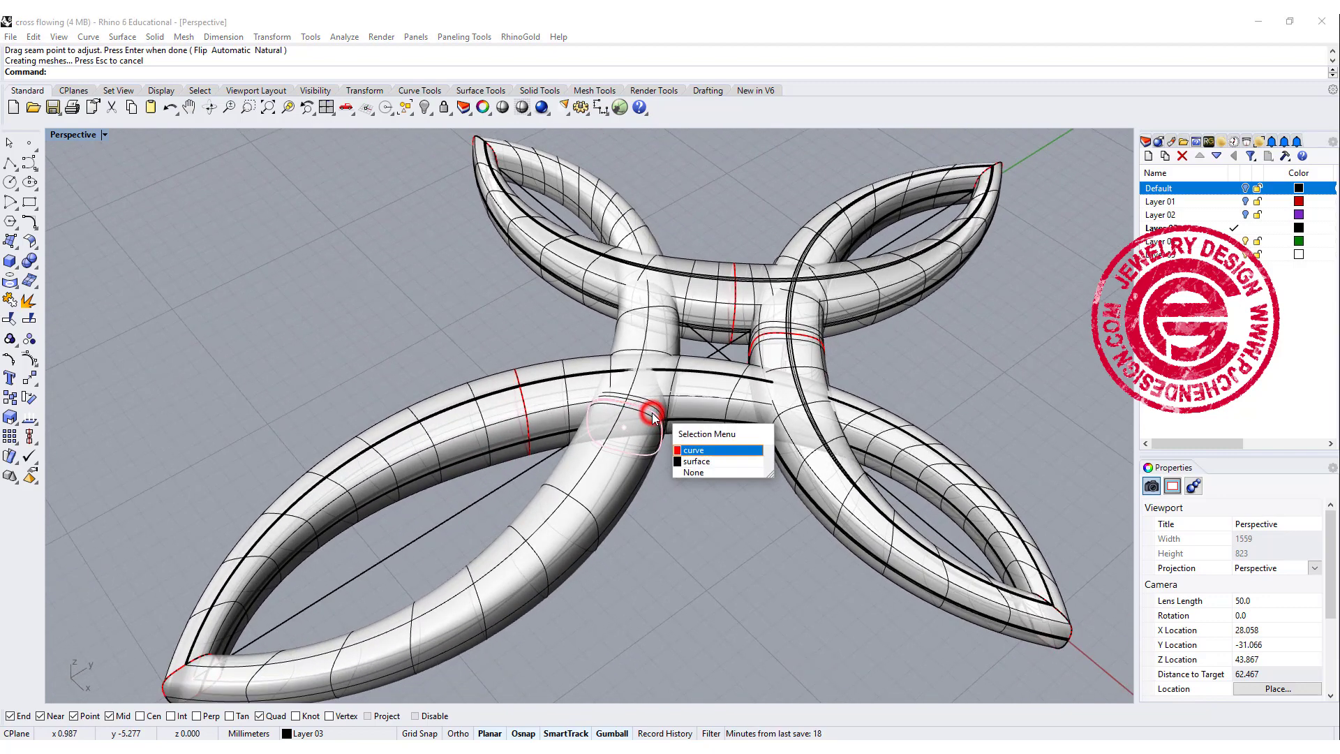
{"action": "left_click", "coordinate": [680, 451]}
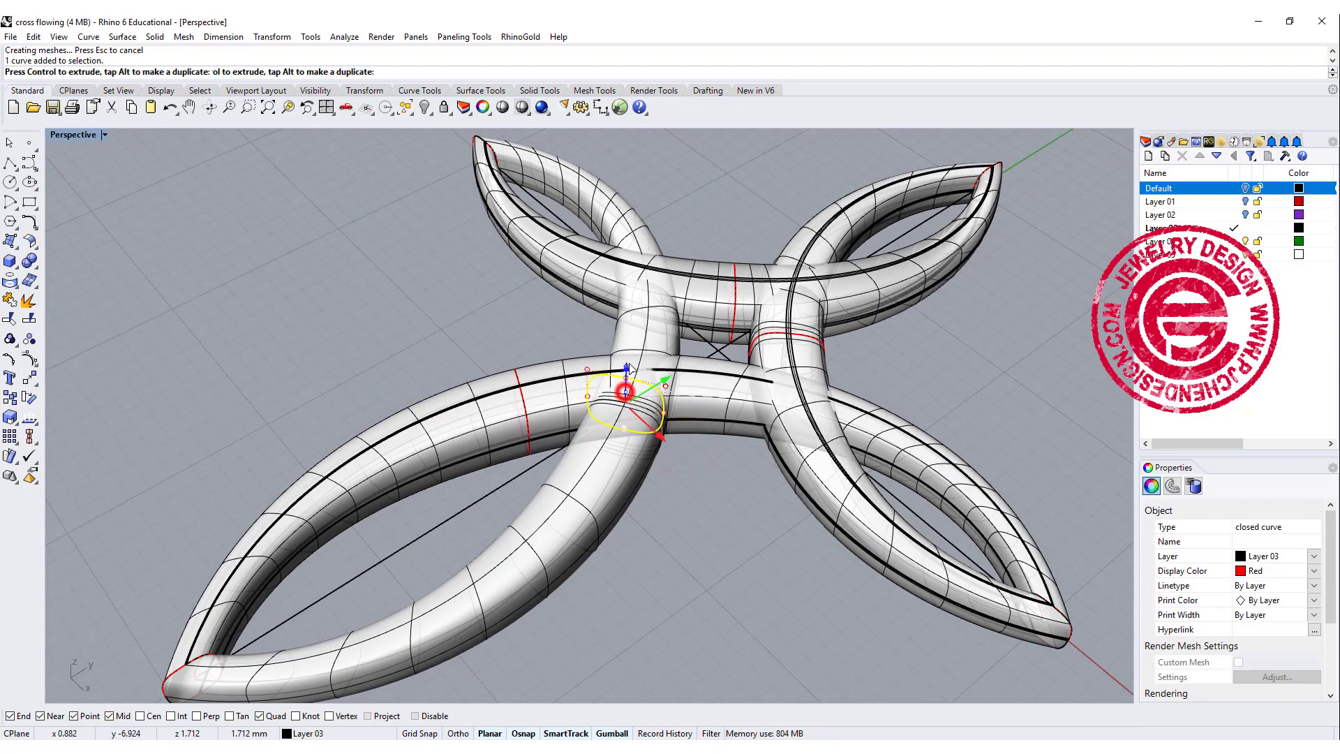
{"action": "left_click_drag", "start_coordinate": [627, 367], "coordinate": [627, 352]}
{"action": "mouse_move", "coordinate": [627, 358]}
{"action": "right_mouse_down"}
{"action": "mouse_move", "coordinate": [815, 358]}
{"action": "mouse_move", "coordinate": [602, 335]}
{"action": "mouse_move", "coordinate": [733, 347]}
{"action": "mouse_move", "coordinate": [705, 351]}
{"action": "mouse_move", "coordinate": [453, 265]}
{"action": "mouse_move", "coordinate": [411, 297]}
{"action": "right_mouse_up"}
{"action": "scroll", "coordinate": [602, 335], "scroll_direction": "up", "scroll_amount": 2}
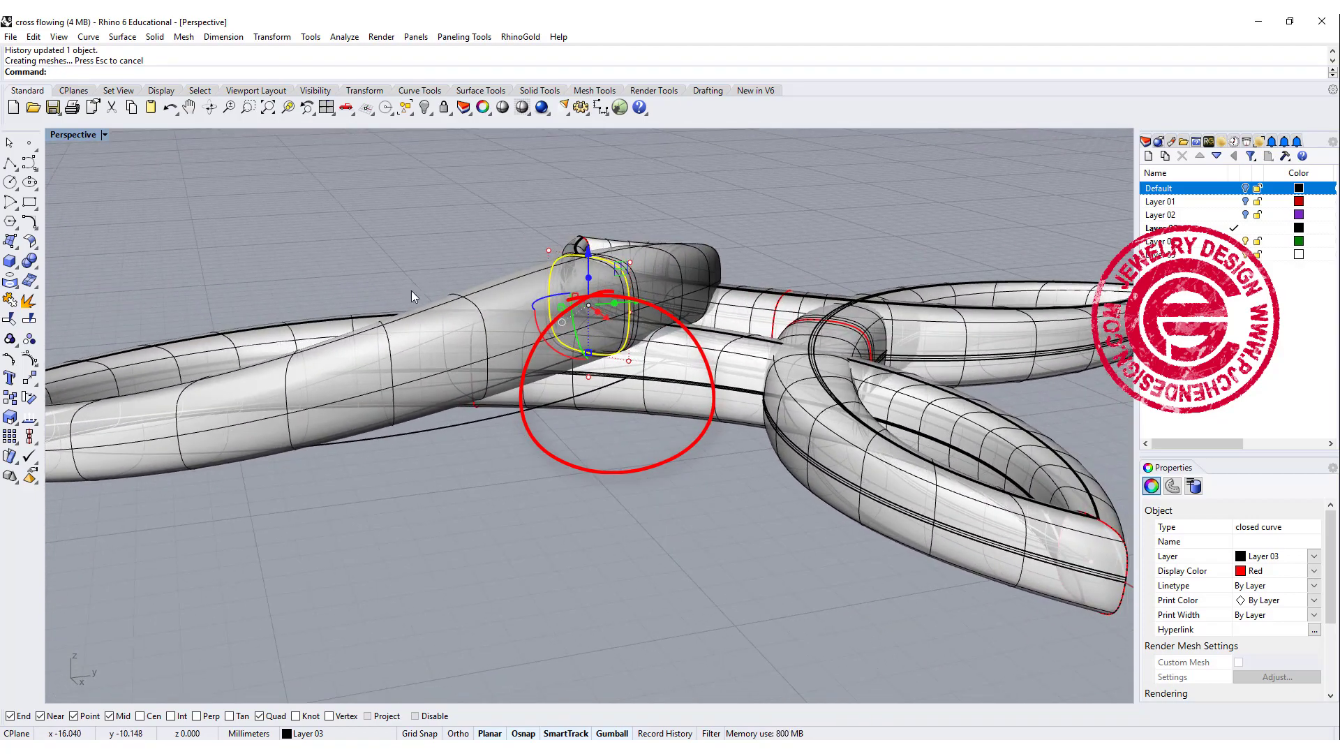
- Display the Perspective view in Wireframe and move the raised cross-section's three bottom control points down to make the profile deeper
{"action": "left_click", "coordinate": [104, 135]}
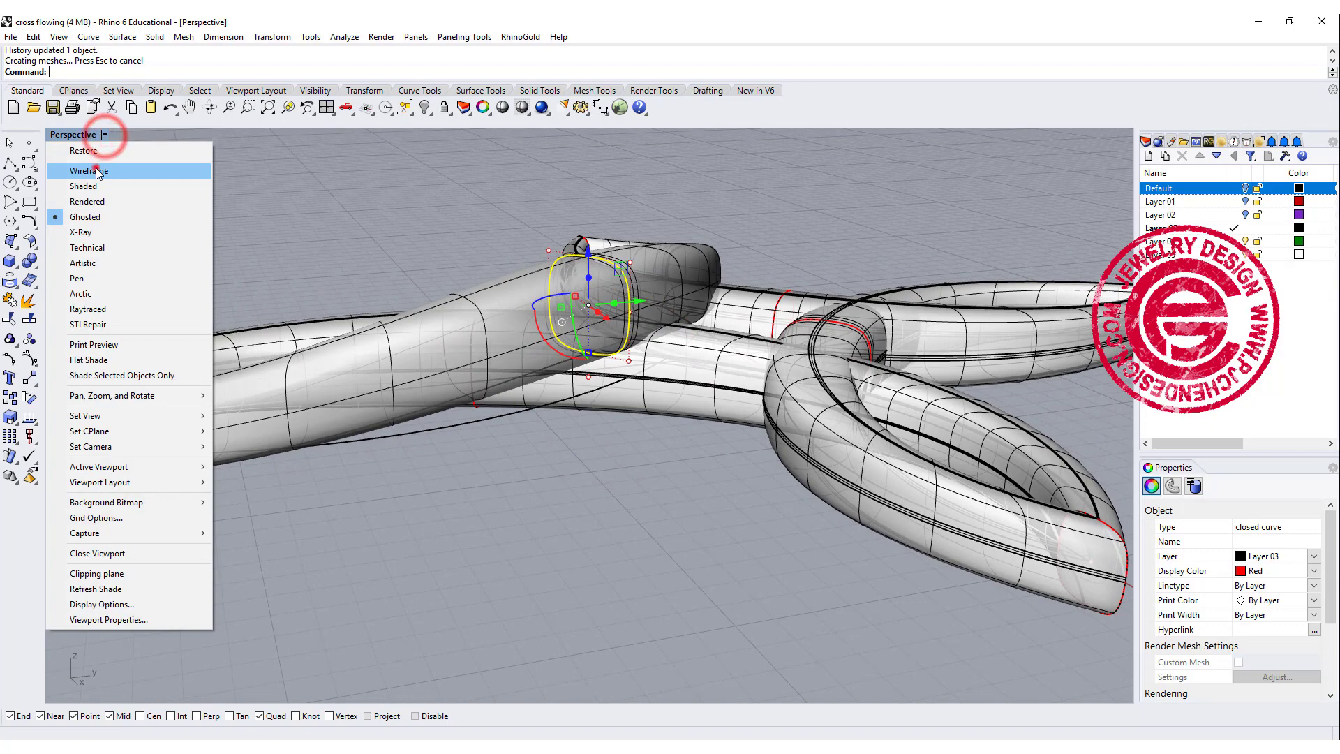
{"action": "left_click", "coordinate": [94, 173]}
{"action": "left_click", "coordinate": [518, 322]}
{"action": "left_click_drag", "start_coordinate": [518, 322], "coordinate": [713, 371]}
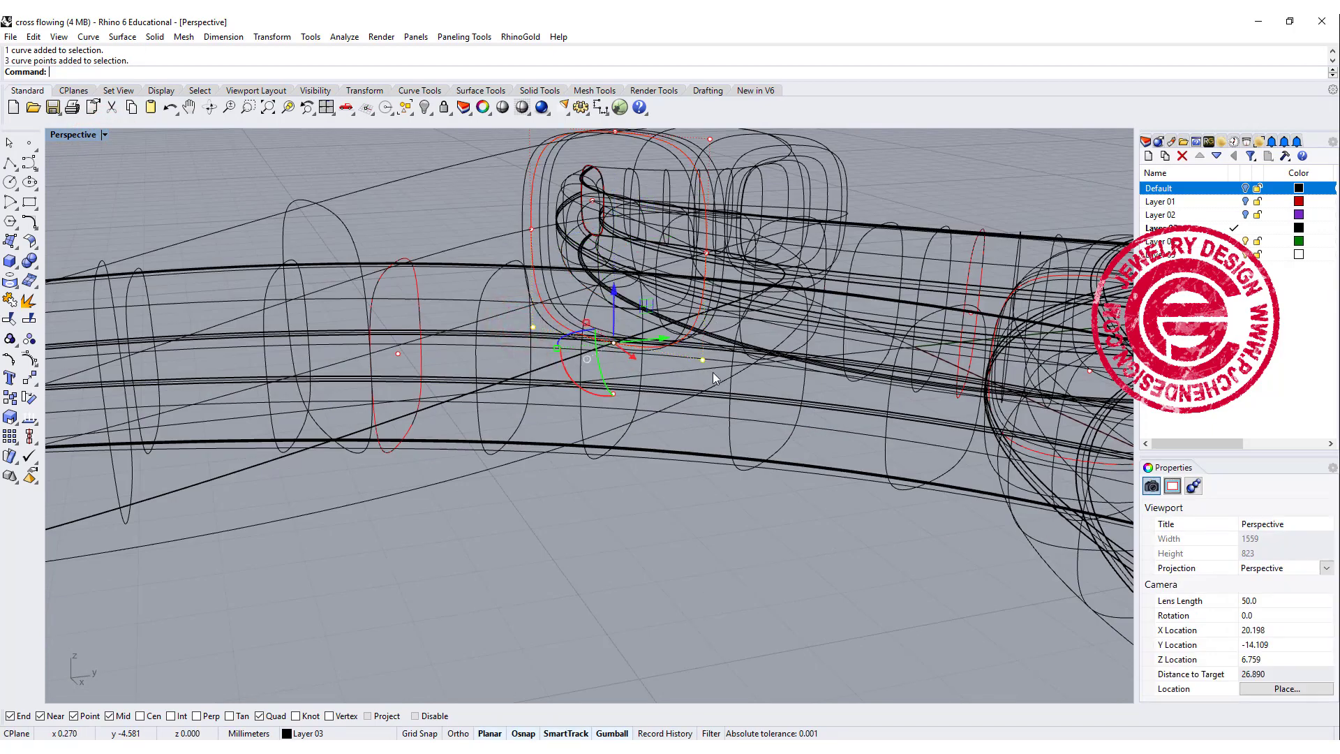
{"action": "left_click_drag", "start_coordinate": [615, 286], "coordinate": [609, 393]}
{"action": "mouse_move", "coordinate": [670, 314]}
{"action": "right_mouse_down"}
{"action": "mouse_move", "coordinate": [679, 370]}
{"action": "mouse_move", "coordinate": [743, 353]}
{"action": "mouse_move", "coordinate": [647, 321]}
{"action": "right_mouse_up"}
{"action": "scroll", "coordinate": [679, 370], "scroll_direction": "down", "scroll_amount": 6}
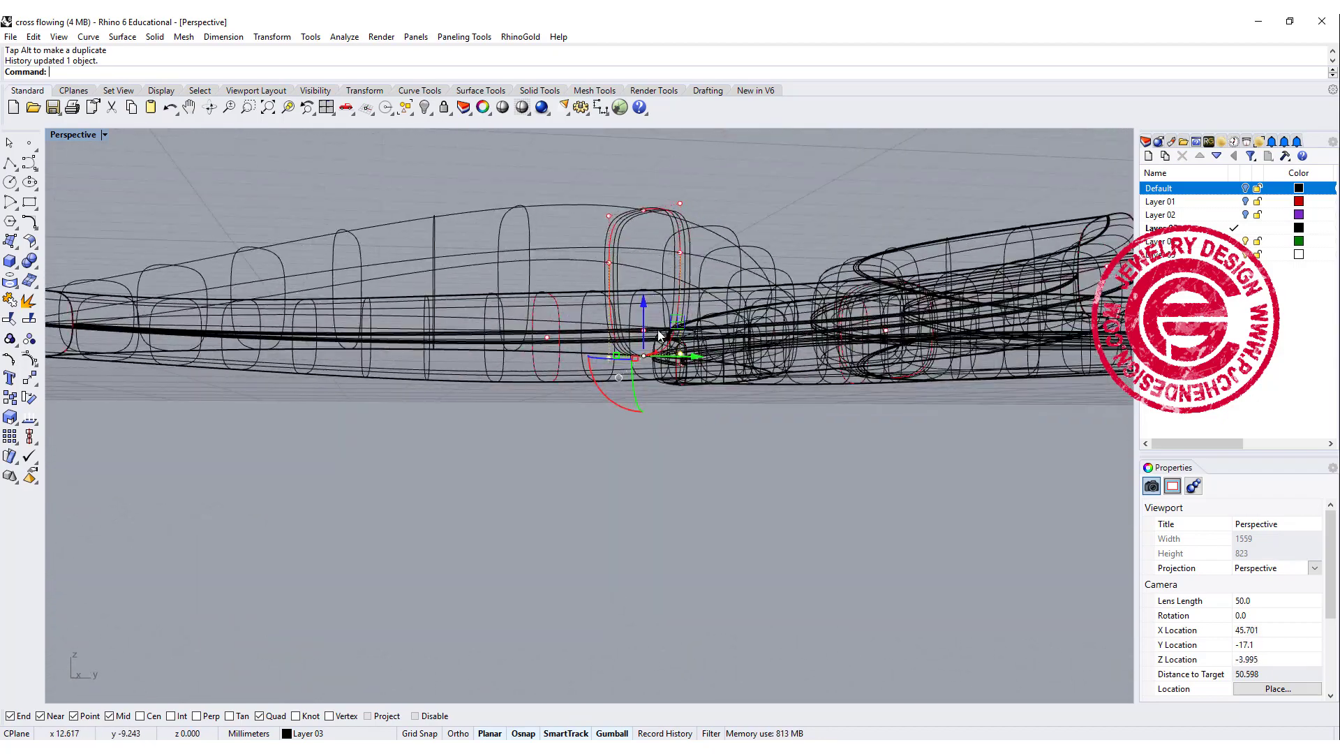
- Raise the large cross-section of the top-to-right-tip strand vertically and return the Perspective display to Ghosted
{"action": "right_click_drag", "start_coordinate": [631, 246], "coordinate": [786, 378]}
{"action": "scroll", "coordinate": [816, 437], "scroll_direction": "up", "scroll_amount": 3}
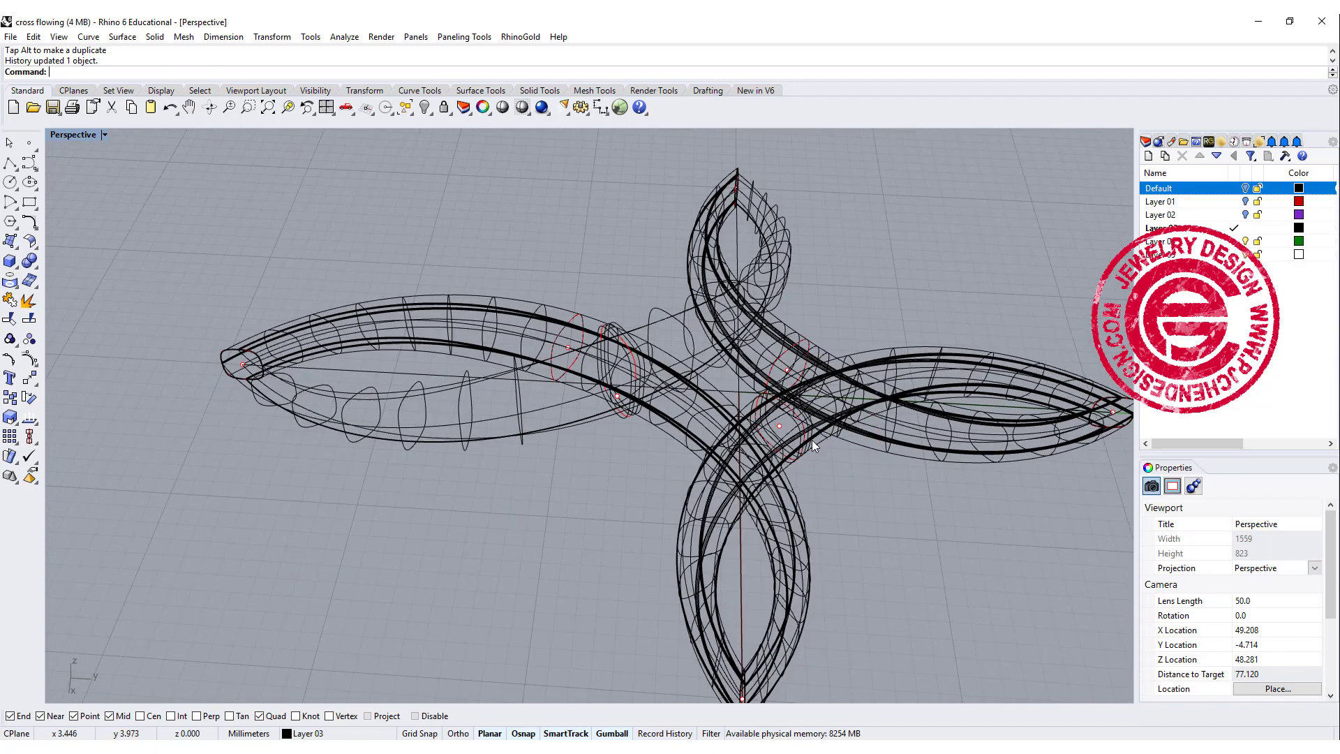
{"action": "left_click", "coordinate": [800, 423]}
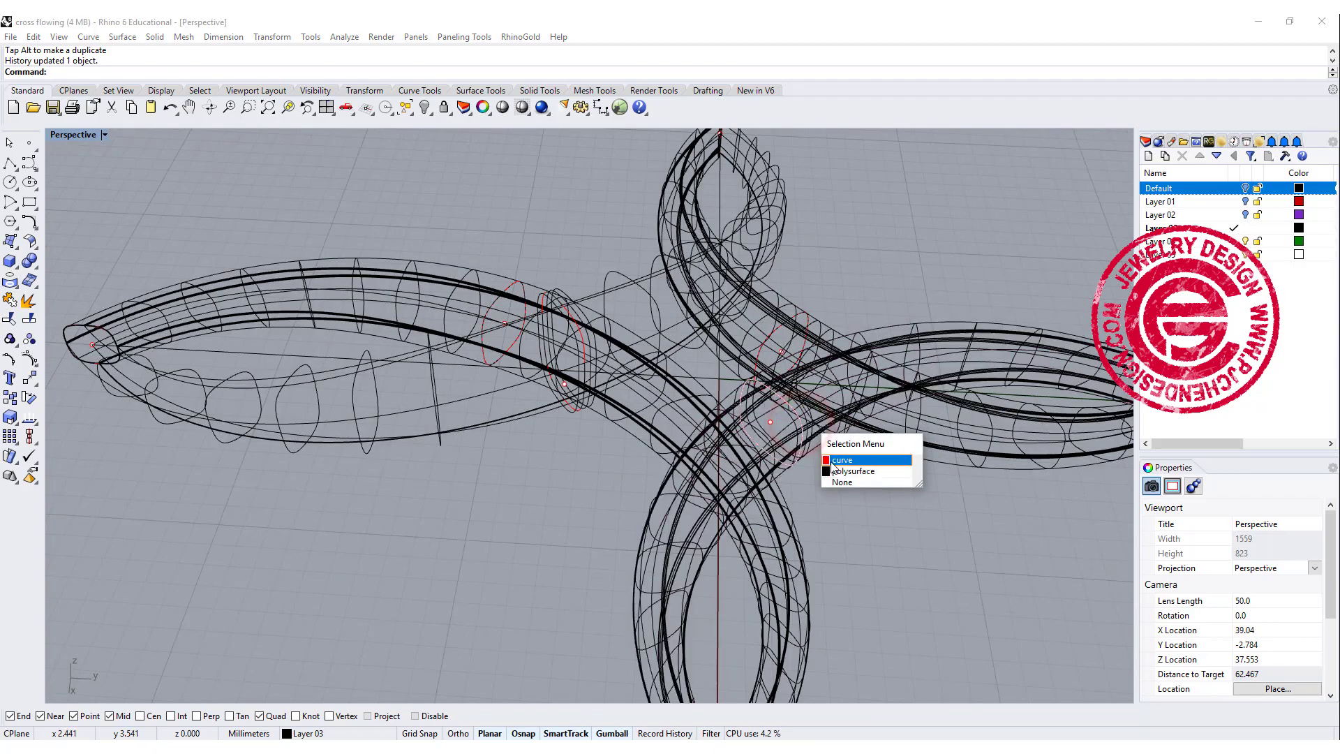
{"action": "left_click", "coordinate": [840, 459]}
{"action": "right_click_drag", "start_coordinate": [829, 455], "coordinate": [771, 356]}
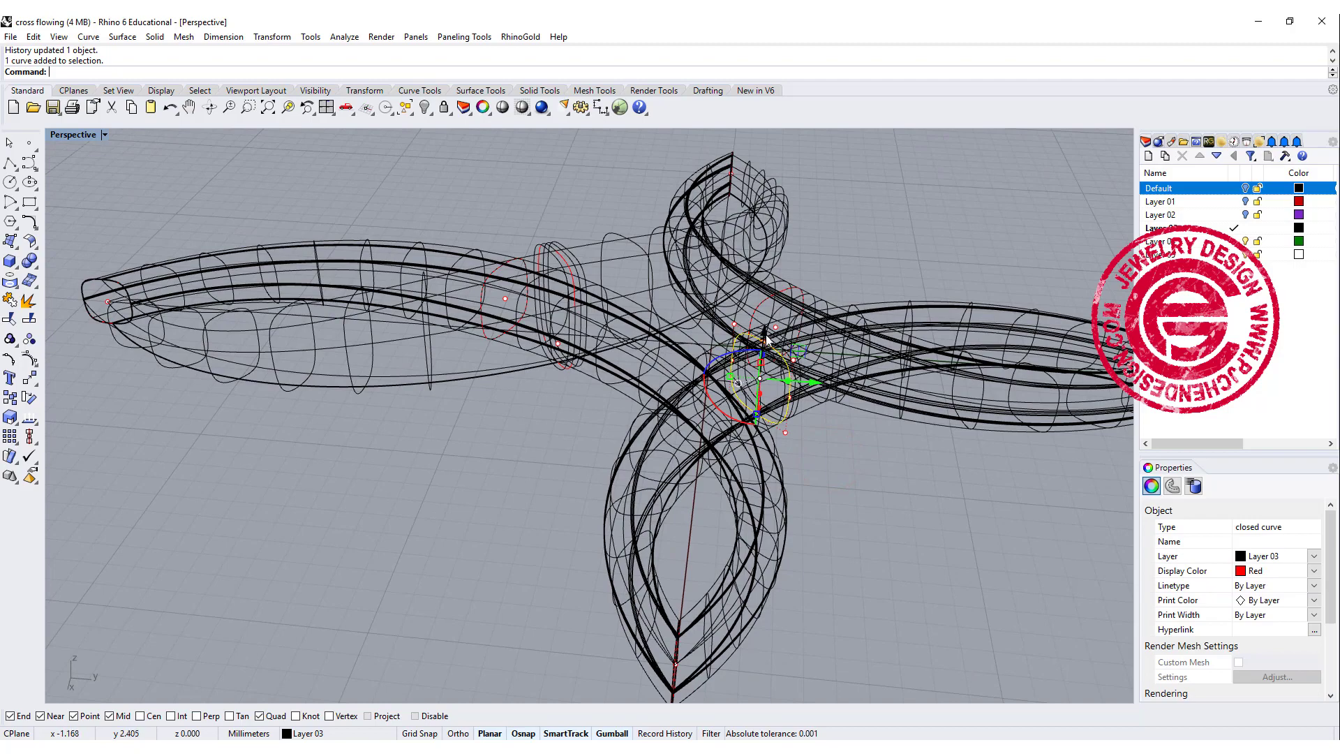
{"action": "left_click_drag", "start_coordinate": [766, 336], "coordinate": [766, 303]}
{"action": "right_click_drag", "start_coordinate": [527, 264], "coordinate": [298, 264]}
{"action": "mouse_move", "coordinate": [858, 449]}
{"action": "right_mouse_down"}
{"action": "mouse_move", "coordinate": [859, 487]}
{"action": "mouse_move", "coordinate": [827, 481]}
{"action": "right_mouse_up"}
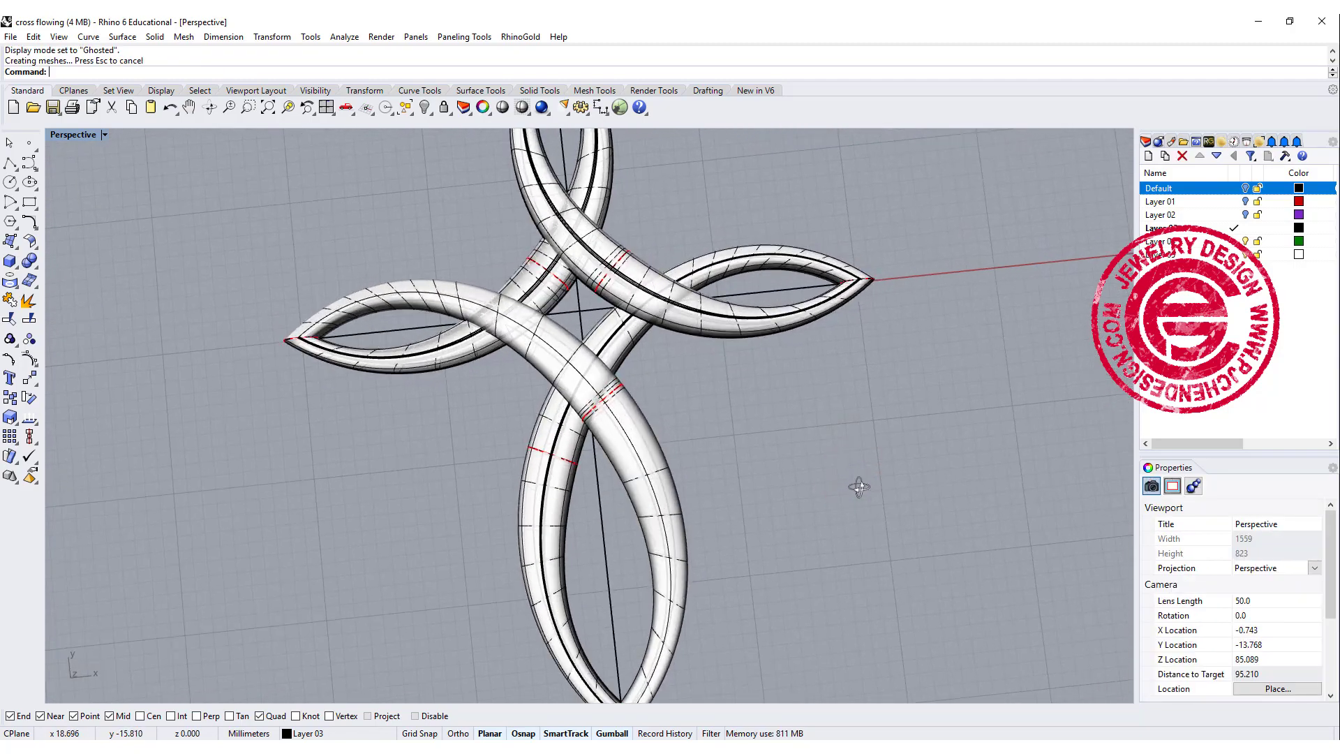
- Shift the large cross-section of the top-to-right-tip strand slightly outward from the cross's centre in the Top view
{"action": "double_click", "coordinate": [65, 135]}
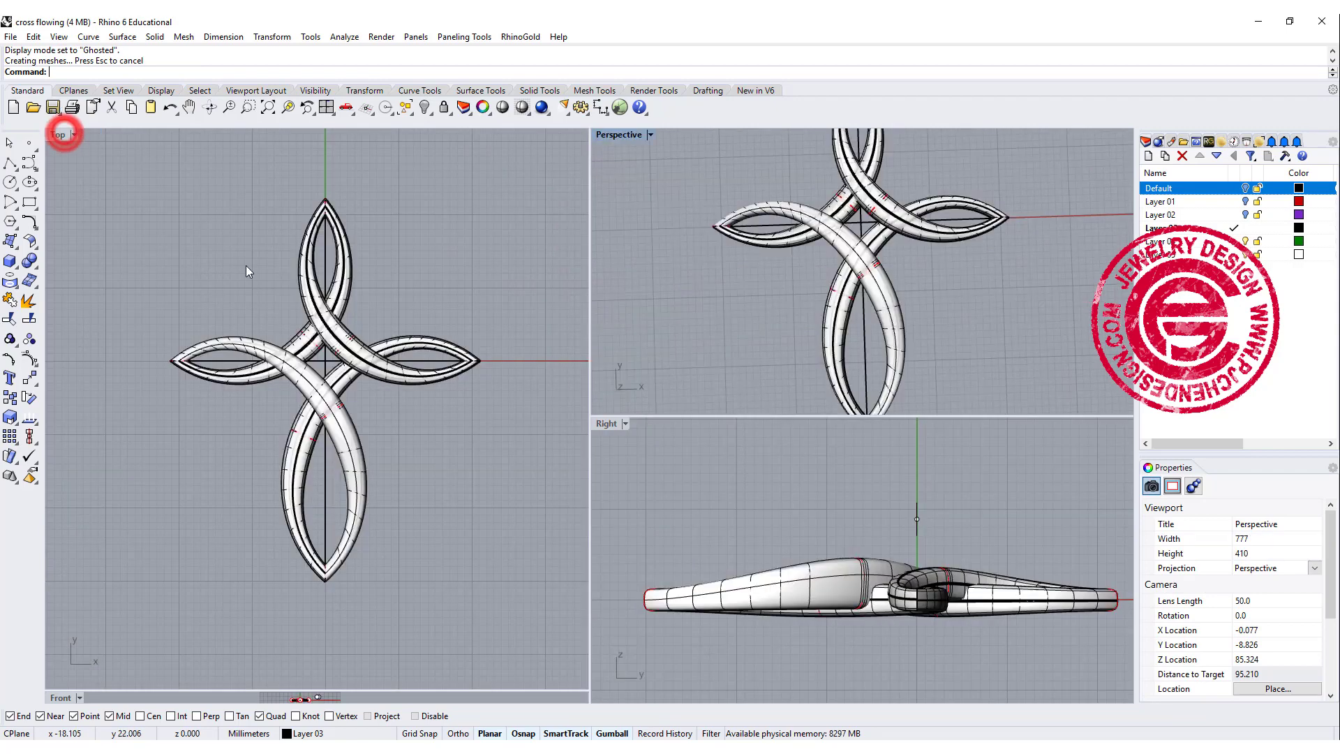
{"action": "scroll", "coordinate": [263, 382], "scroll_direction": "up", "scroll_amount": 5}
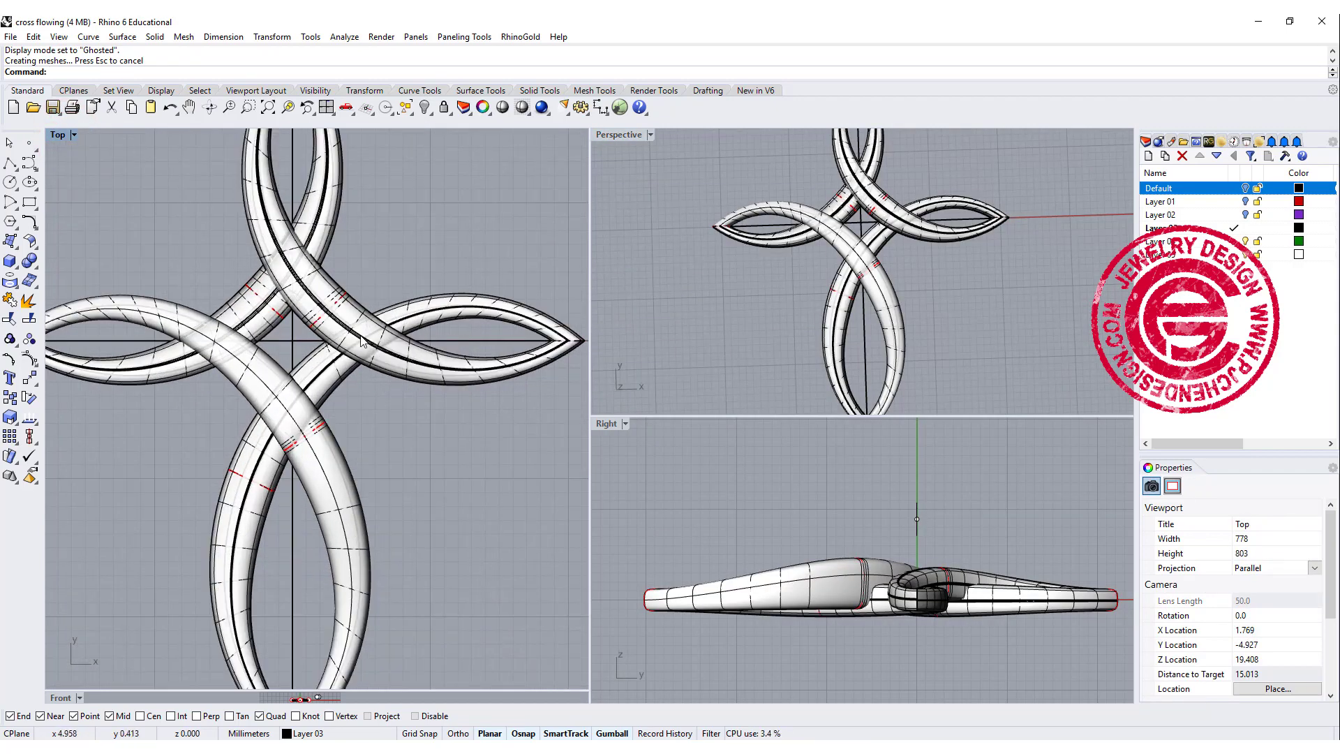
{"action": "left_click", "coordinate": [342, 306]}
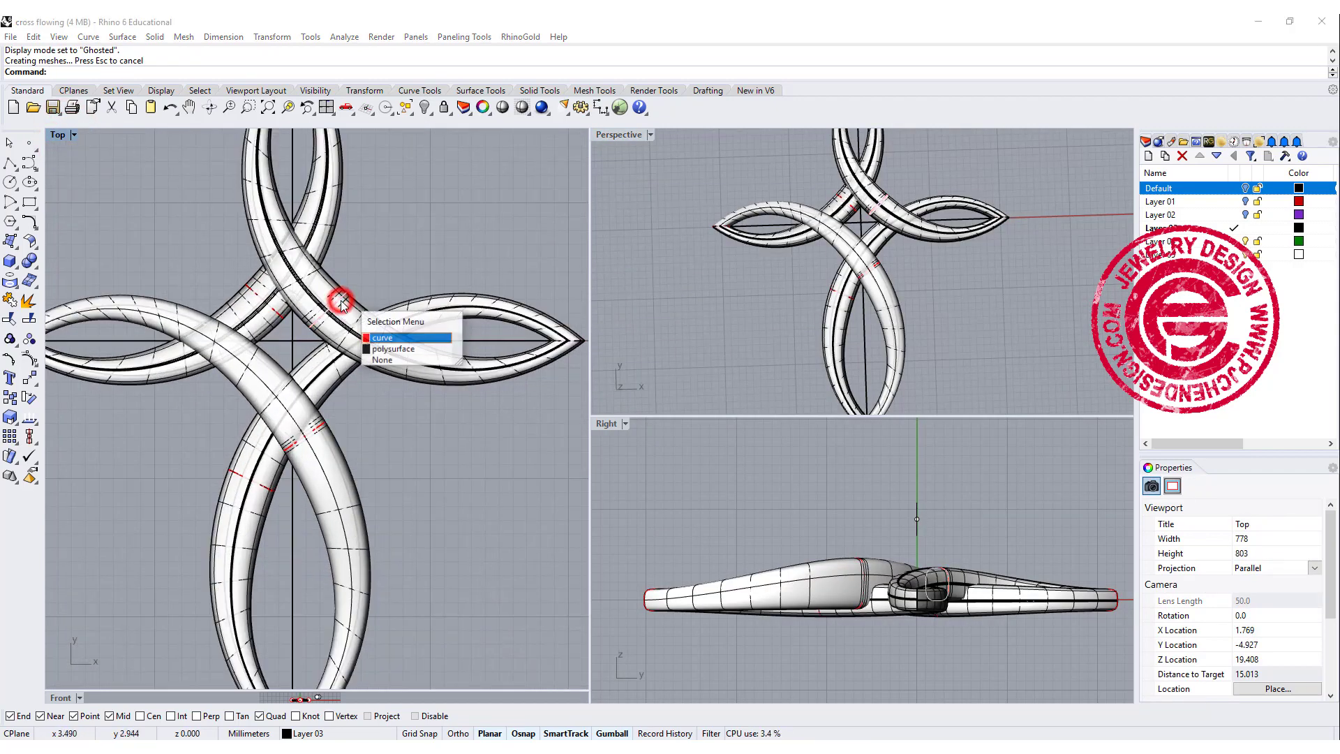
{"action": "left_click", "coordinate": [367, 335]}
{"action": "left_click_drag", "start_coordinate": [364, 275], "coordinate": [373, 265]}
{"action": "left_click", "coordinate": [391, 411]}
{"action": "scroll", "coordinate": [393, 401], "scroll_direction": "down", "scroll_amount": 4}
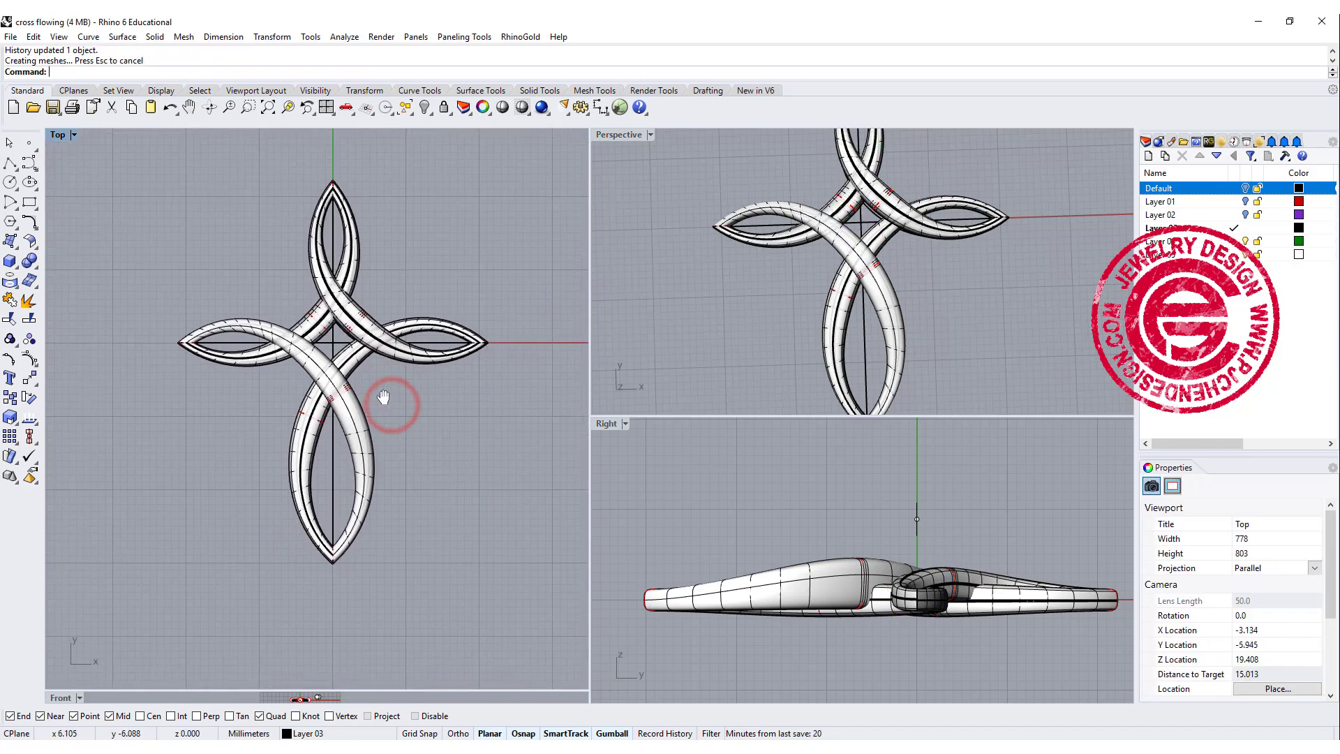
{"action": "left_click", "coordinate": [353, 399]}
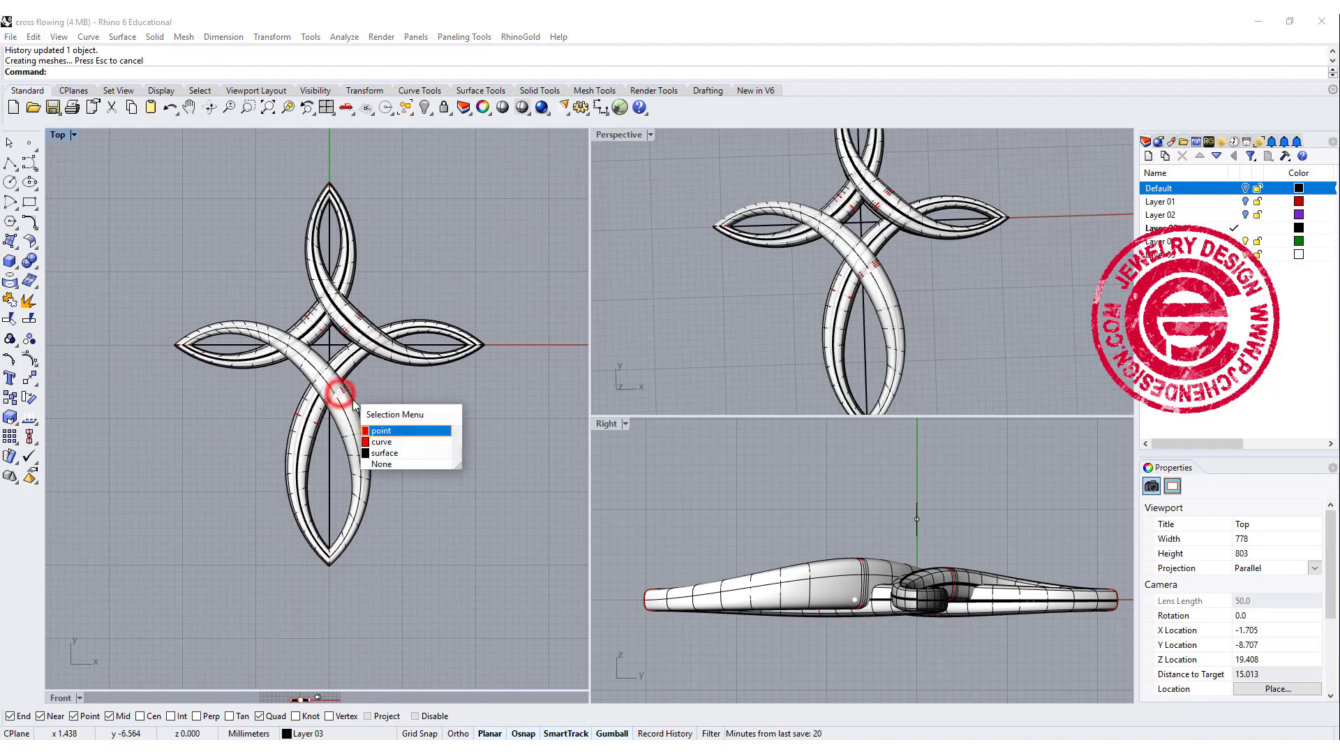
{"action": "left_click", "coordinate": [412, 381]}
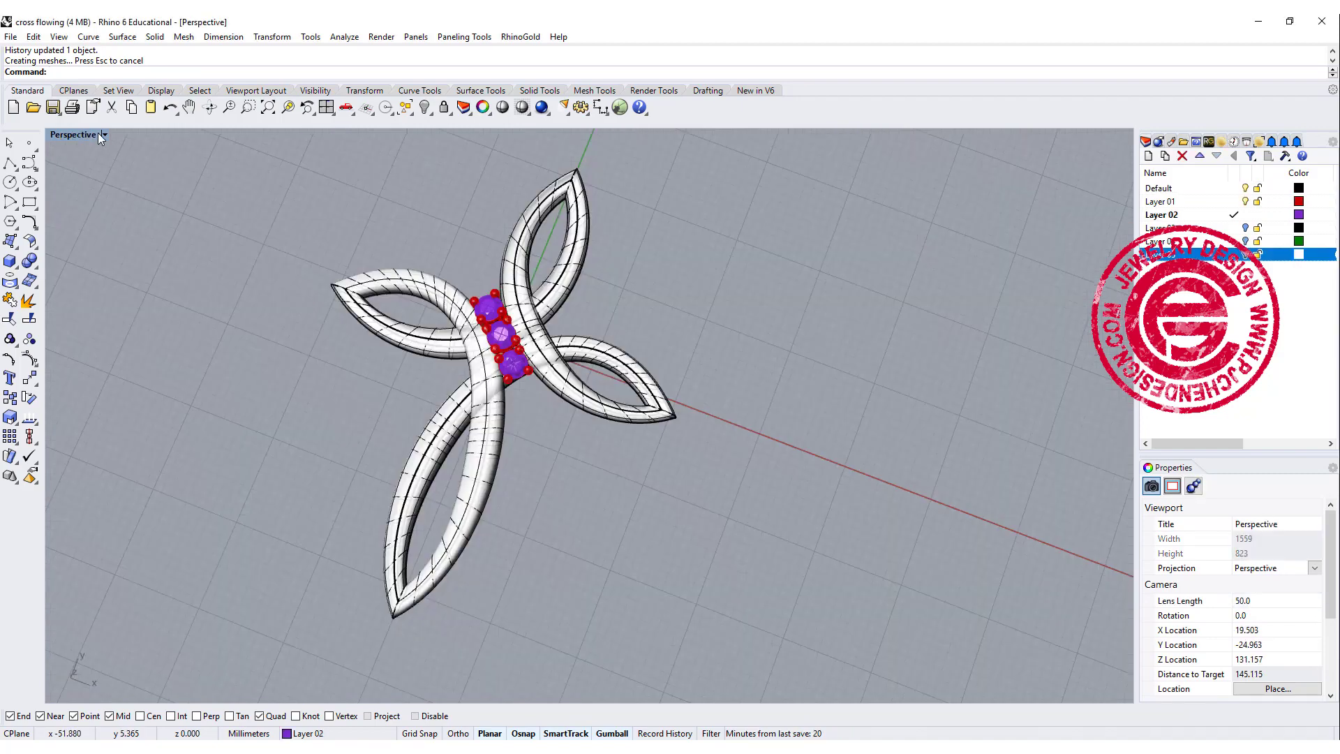
- Examine the cross pendant with its three set stones and overlapping strands from several angles in the Perspective view
{"action": "right_click_drag", "start_coordinate": [580, 276], "coordinate": [552, 422]}
{"action": "scroll", "coordinate": [539, 334], "scroll_direction": "up", "scroll_amount": 4}
{"action": "scroll", "coordinate": [542, 270], "scroll_direction": "up", "scroll_amount": 3}
{"action": "scroll", "coordinate": [630, 298], "scroll_direction": "down", "scroll_amount": 8}
{"action": "scroll", "coordinate": [505, 380], "scroll_direction": "up", "scroll_amount": 2}
{"action": "right_click_drag", "start_coordinate": [492, 381], "coordinate": [488, 373]}
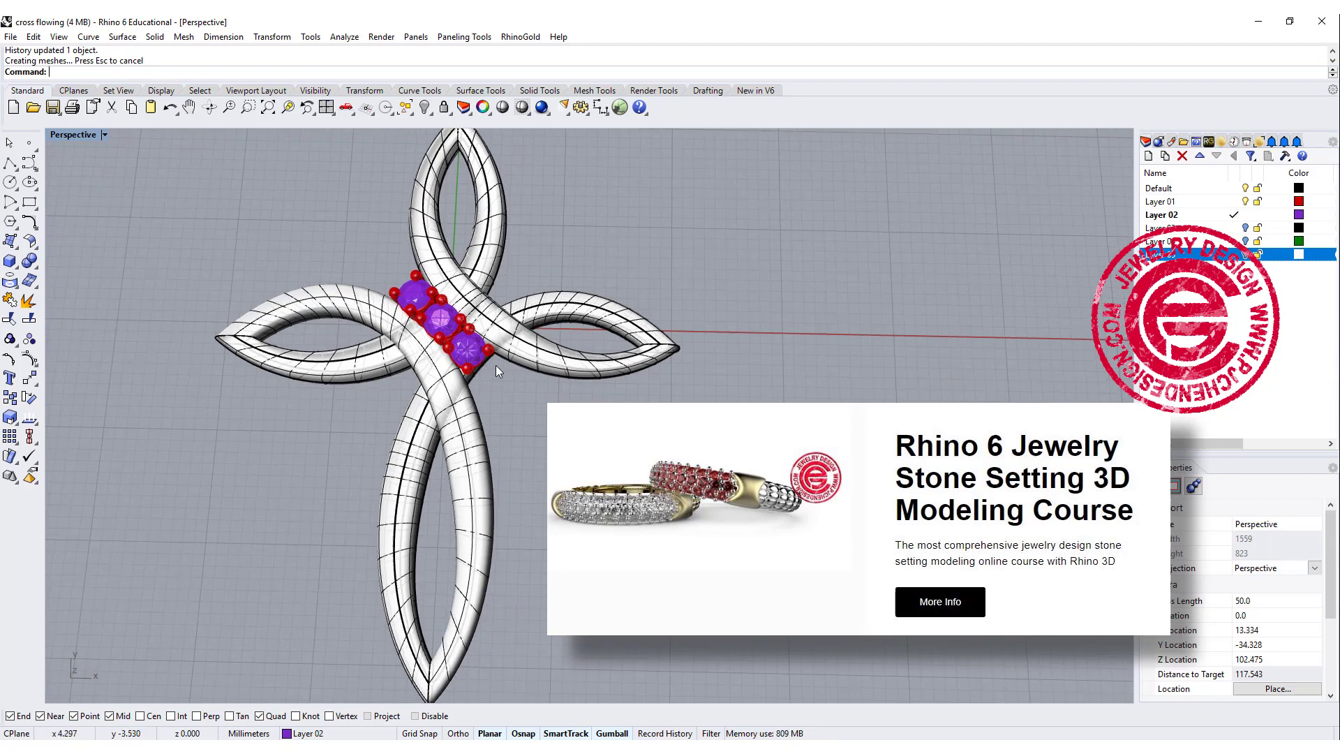
{"action": "right_click_drag", "start_coordinate": [514, 408], "coordinate": [679, 365]}
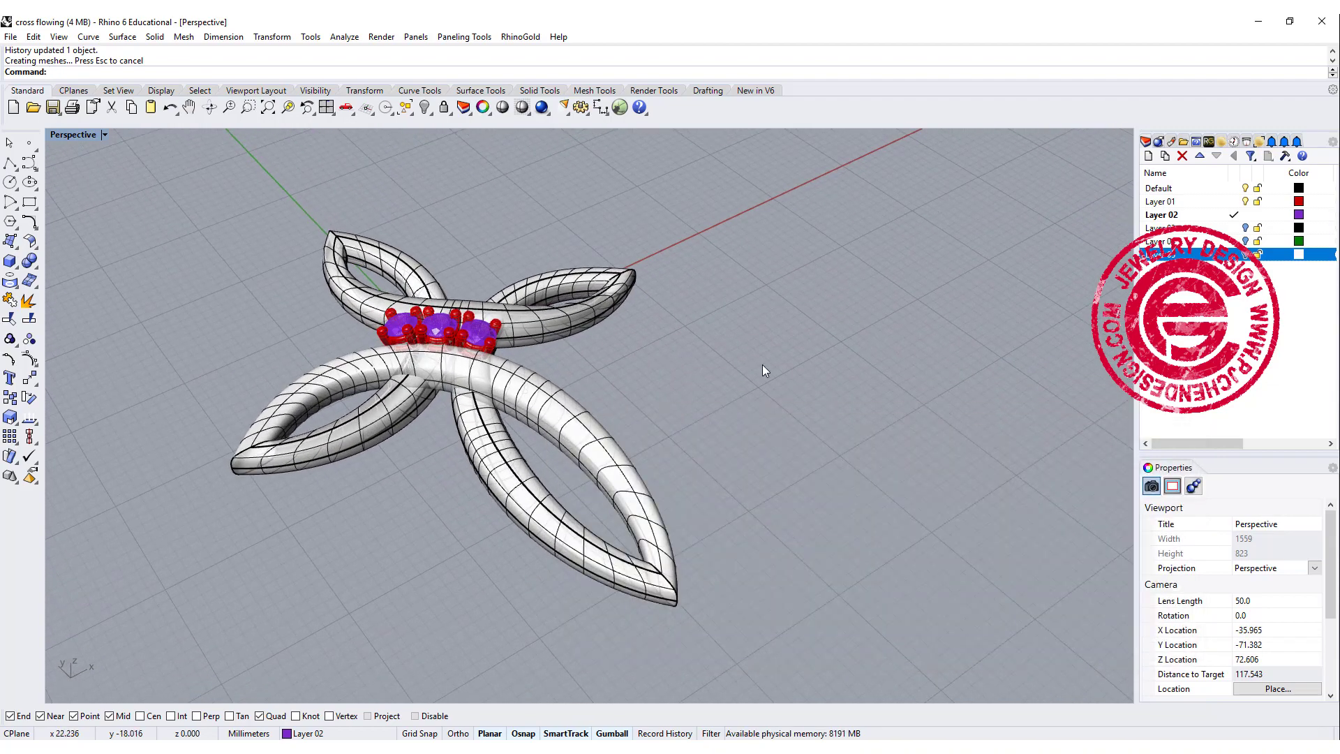
{"action": "right_click_drag", "start_coordinate": [762, 370], "coordinate": [618, 432]}
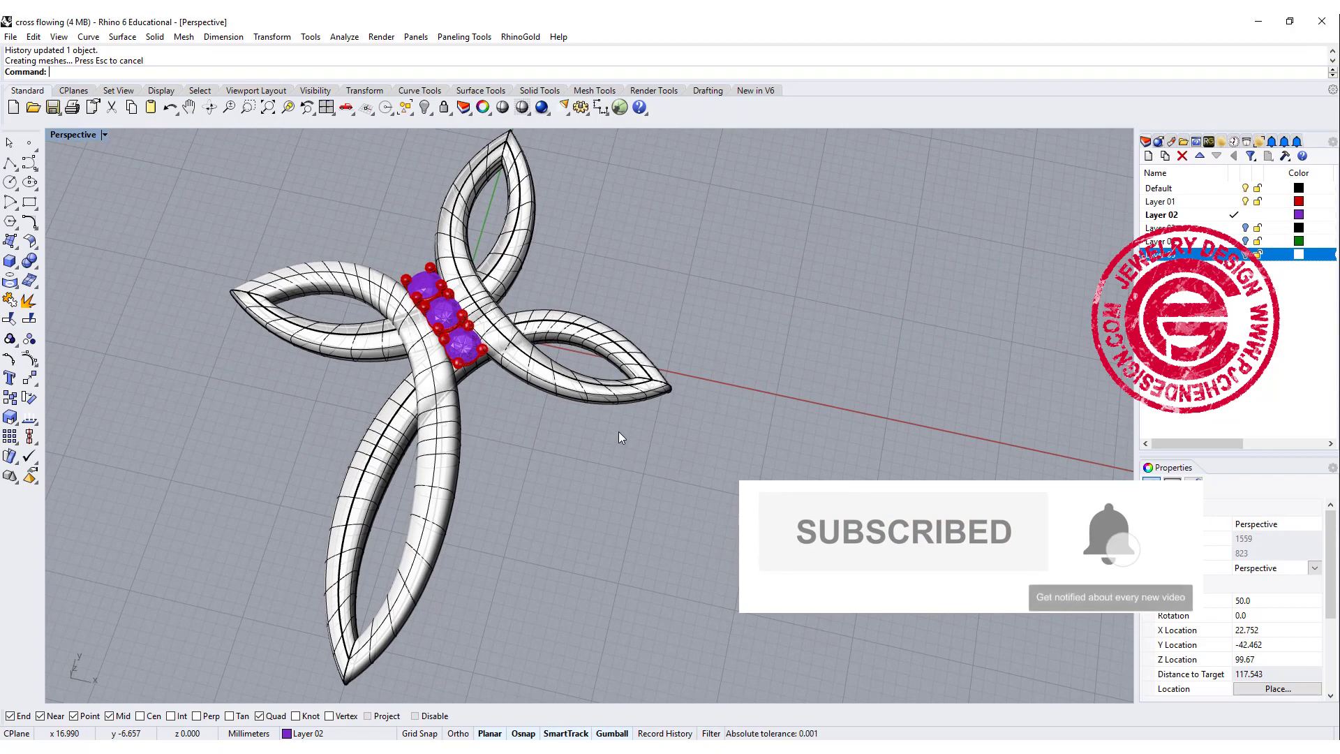
{"action": "right_click_drag", "start_coordinate": [602, 480], "coordinate": [637, 432]}
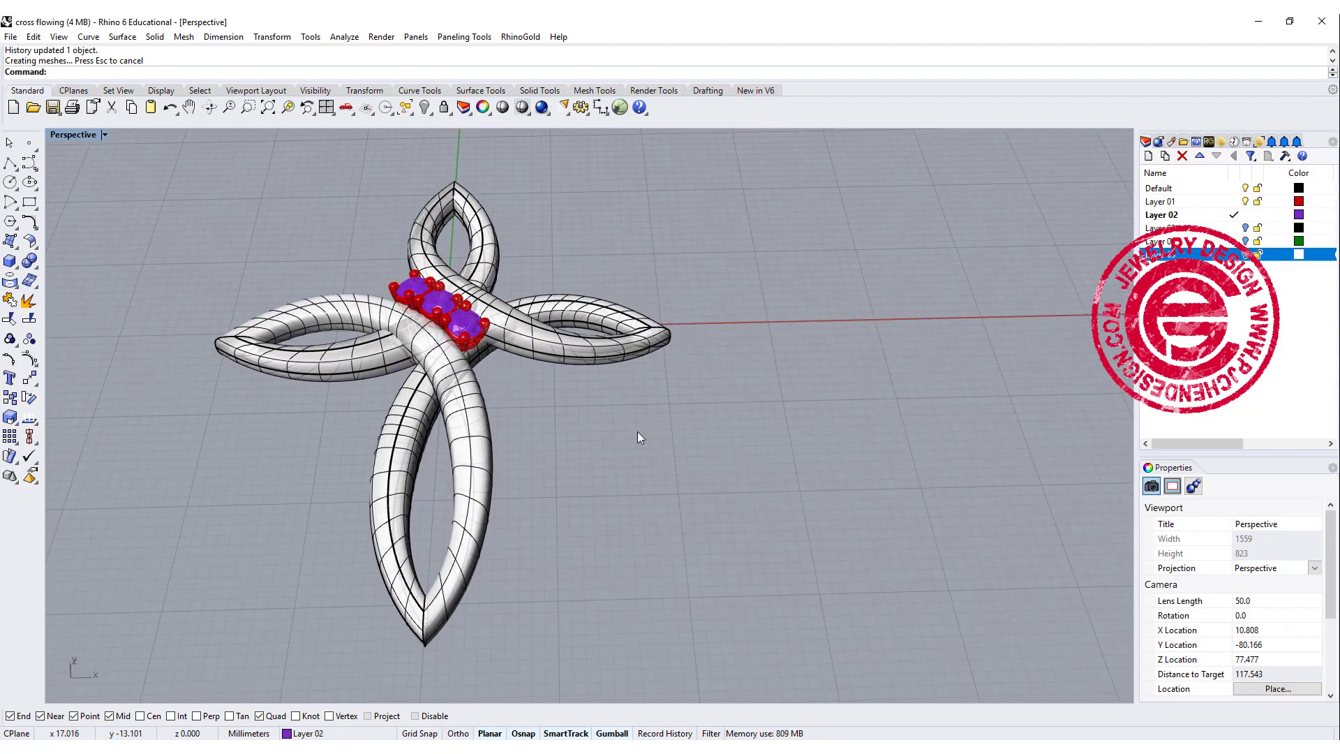